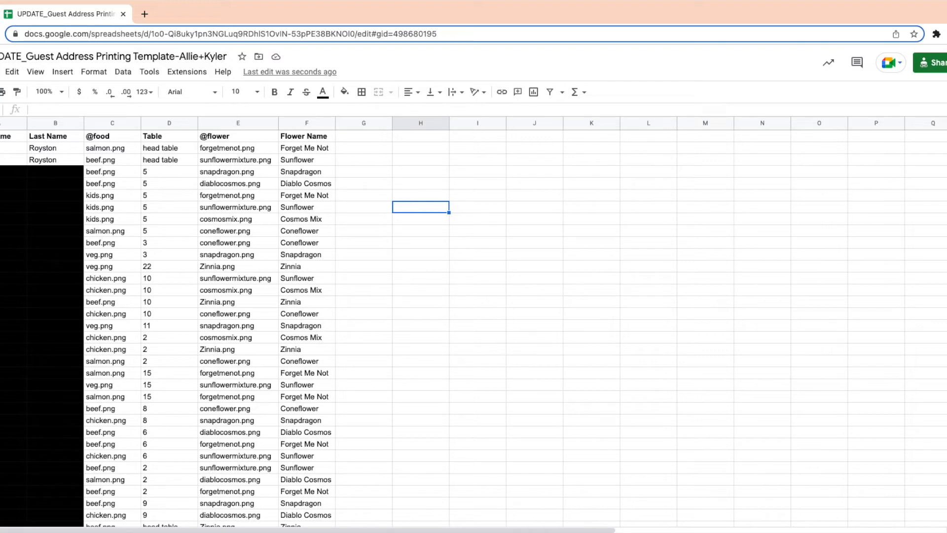
Switch to Finder and enlarge and rearrange the NameCards folder window so its full file names and the preview column have room
{"action": "key", "text": "super+Tab"}
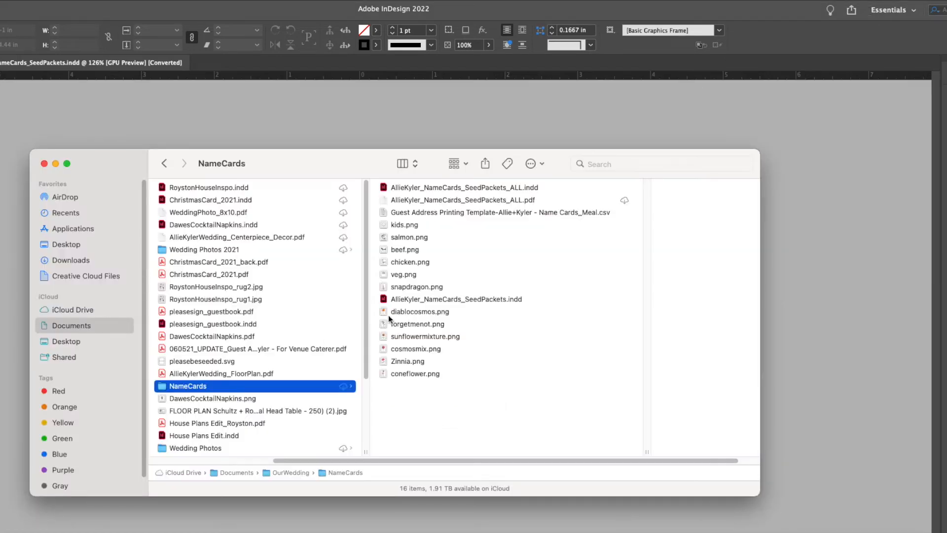
{"action": "scroll", "coordinate": [389, 315], "scroll_direction": "right", "scroll_amount": 2}
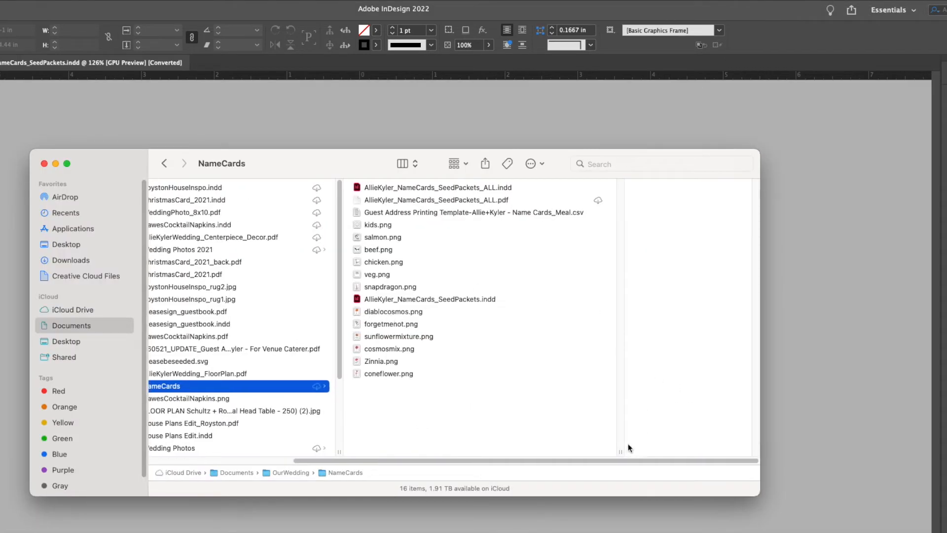
{"action": "left_click_drag", "start_coordinate": [620, 451], "coordinate": [689, 440]}
{"action": "left_click_drag", "start_coordinate": [751, 490], "coordinate": [836, 500]}
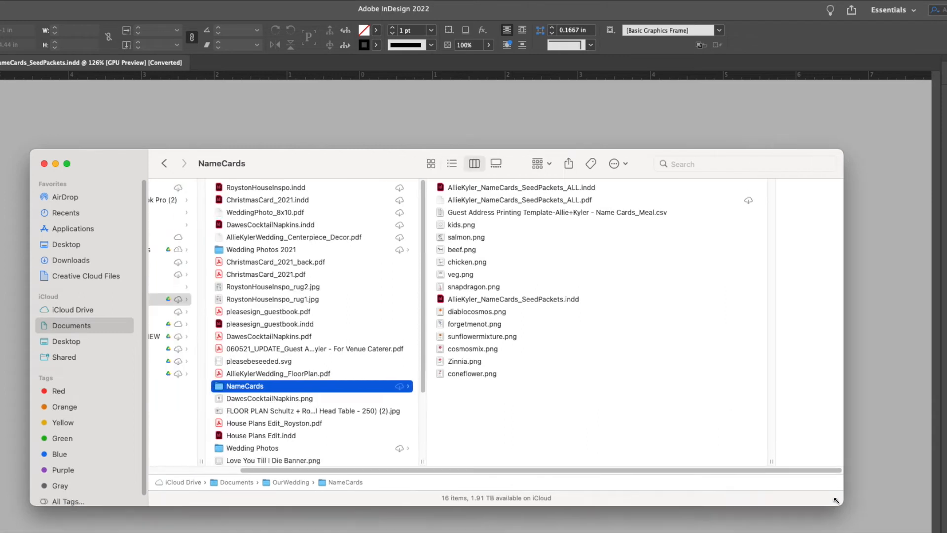
{"action": "left_click_drag", "start_coordinate": [511, 165], "coordinate": [322, 169]}
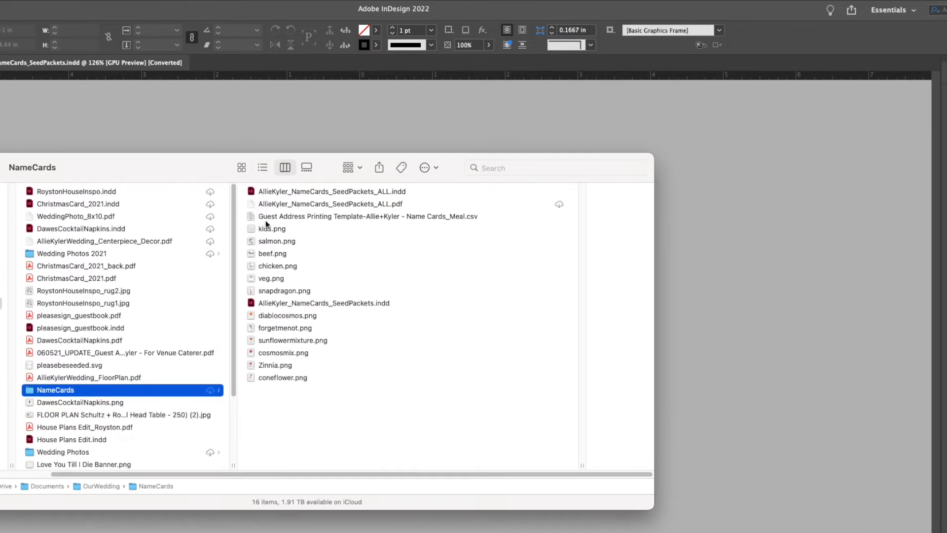
{"action": "left_click_drag", "start_coordinate": [232, 466], "coordinate": [136, 466]}
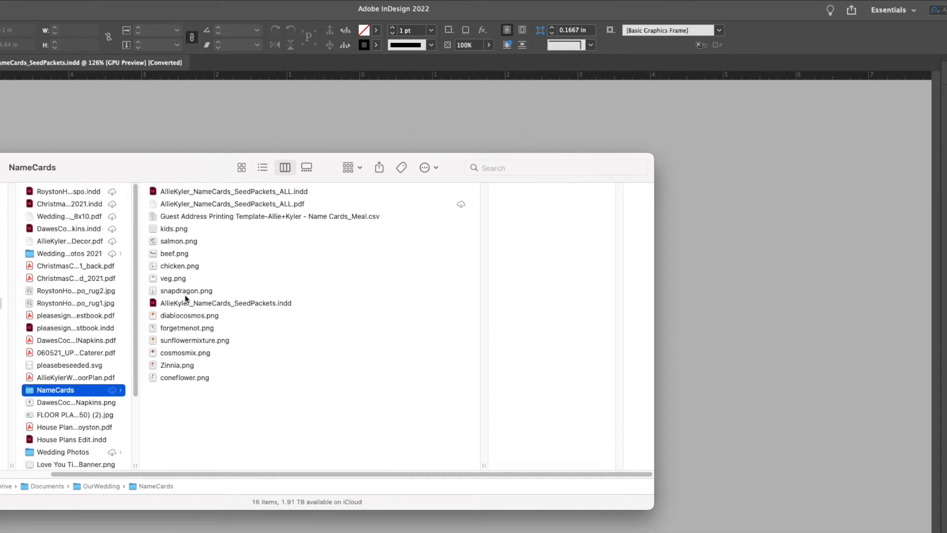
Preview salmon.png, forgetmenot.png and sunflowermixture.png in the NameCards folder, viewing the sunflower image enlarged in Quick Look
{"action": "left_click", "coordinate": [181, 246]}
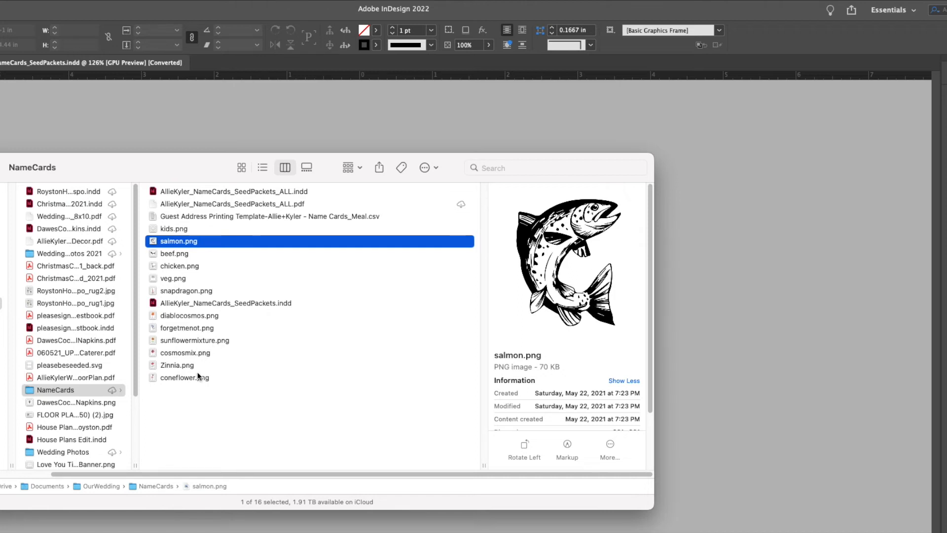
{"action": "left_click", "coordinate": [199, 326]}
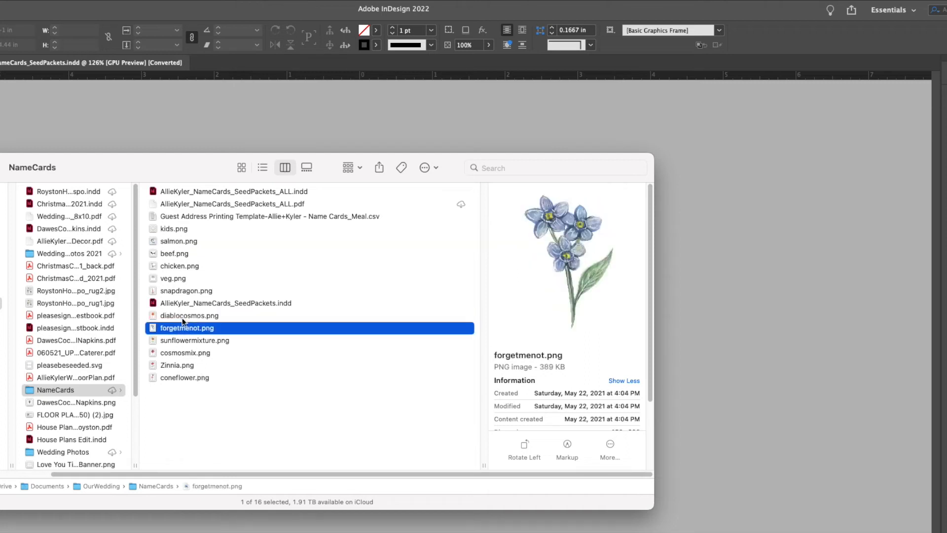
{"action": "key", "text": "Down"}
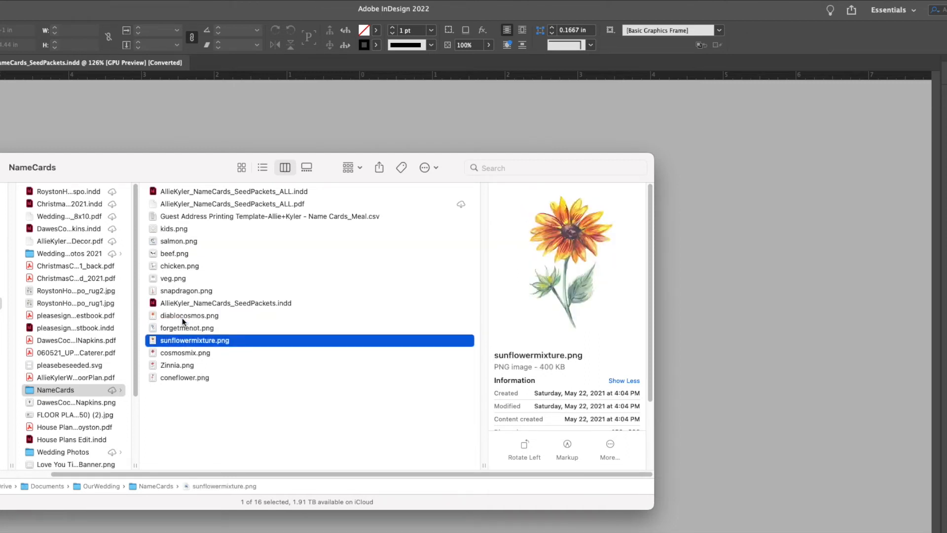
{"action": "key", "text": "space"}
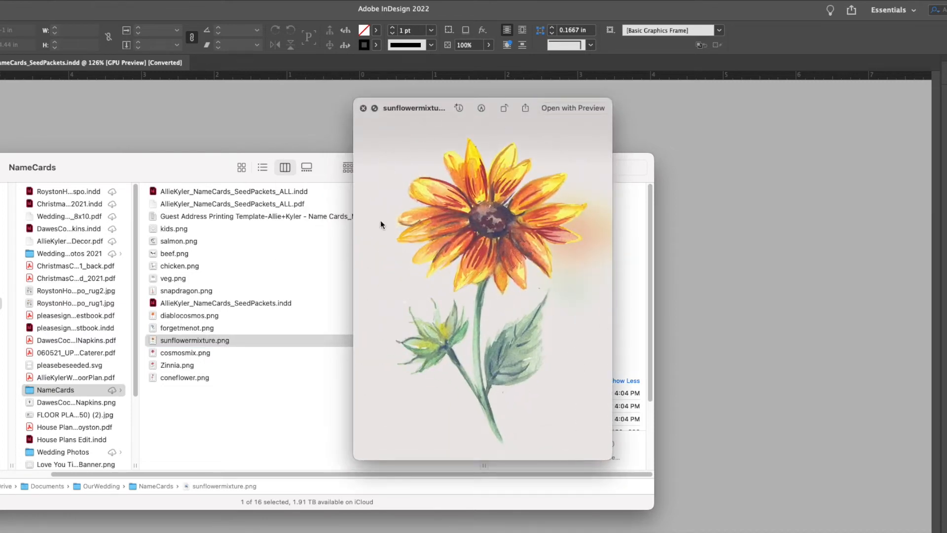
{"action": "key", "text": "space"}
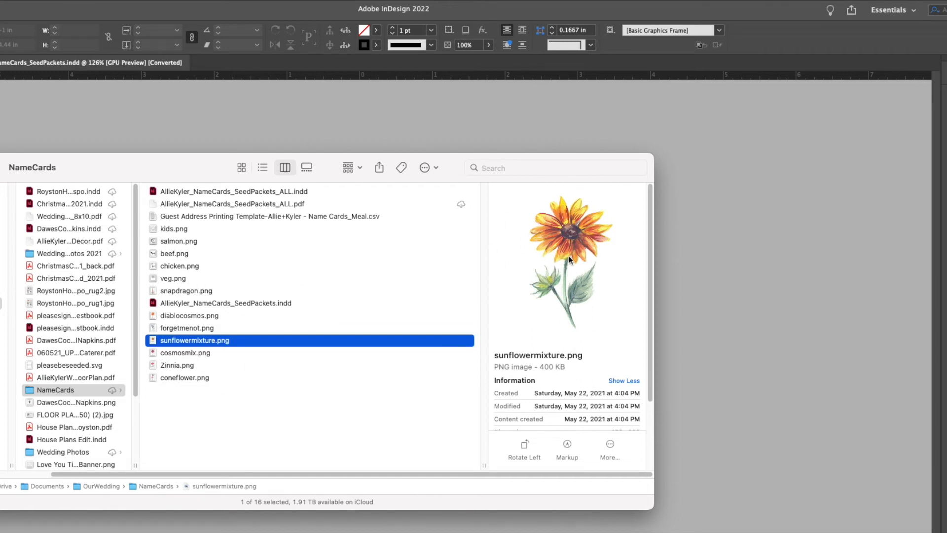
{"action": "key", "text": "space"}
{"action": "key", "text": "space"}
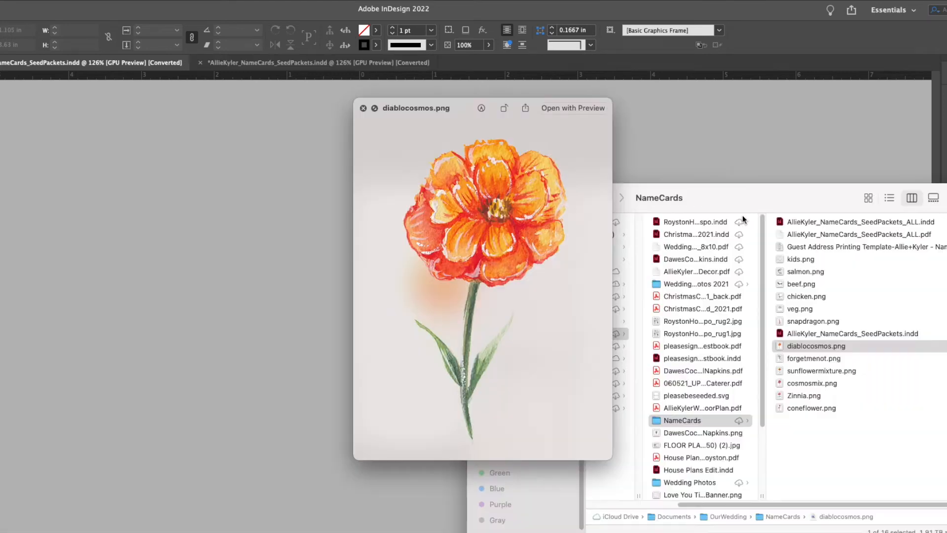
Browse the flower artwork enlarged in Quick Look, from forgetmenot.png through sunflowermixture.png, cosmosmix.png and Zinnia.png to coneflower.png
{"action": "key", "text": "Down"}
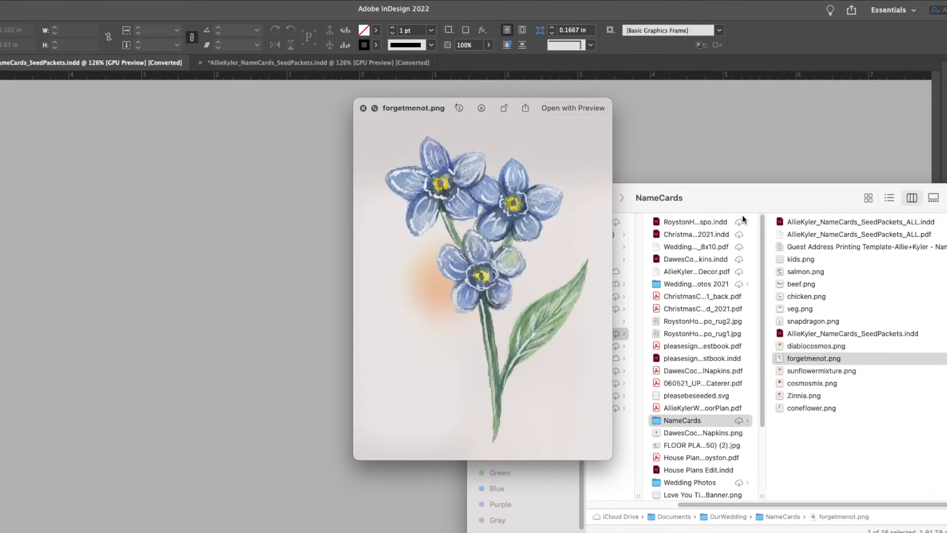
{"action": "key", "text": "Down"}
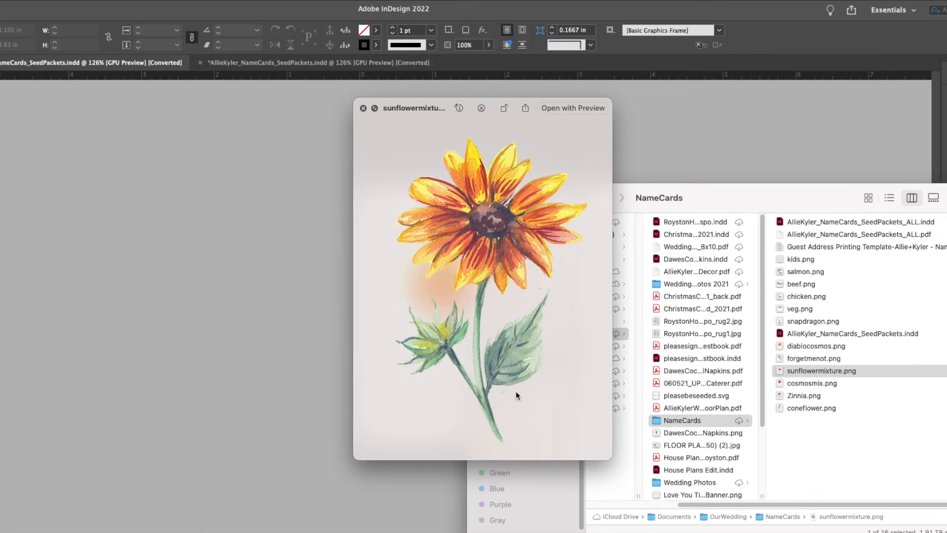
{"action": "key", "text": "Down"}
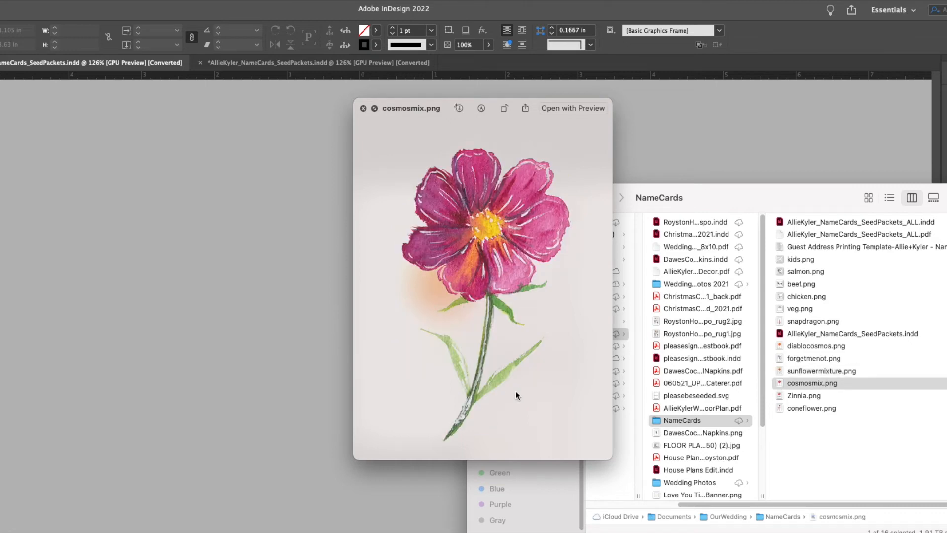
{"action": "key", "text": "Down"}
Browse the meal icons enlarged in Quick Look, from kids.png through salmon.png, beef.png and chicken.png to veg.png
{"action": "key", "text": "Down"}
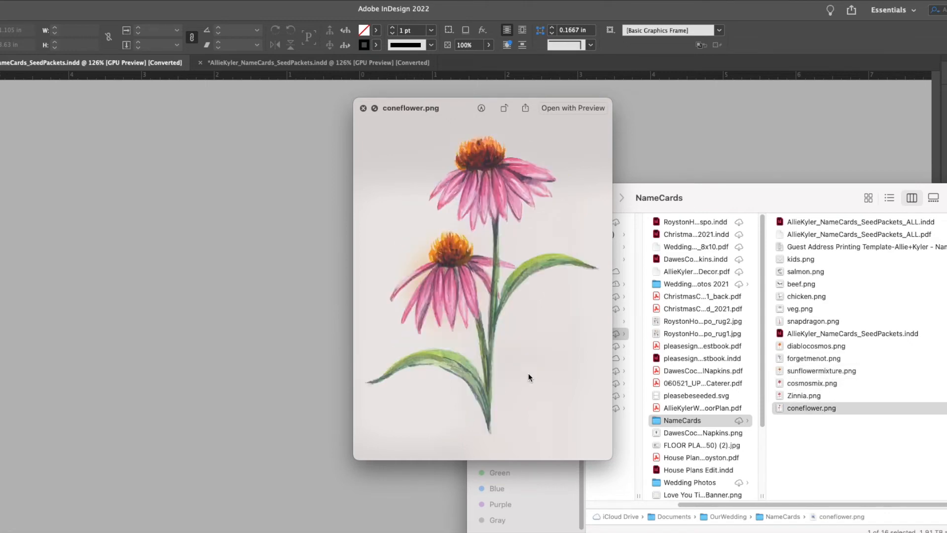
{"action": "left_click", "coordinate": [821, 261]}
{"action": "key", "text": "Down"}
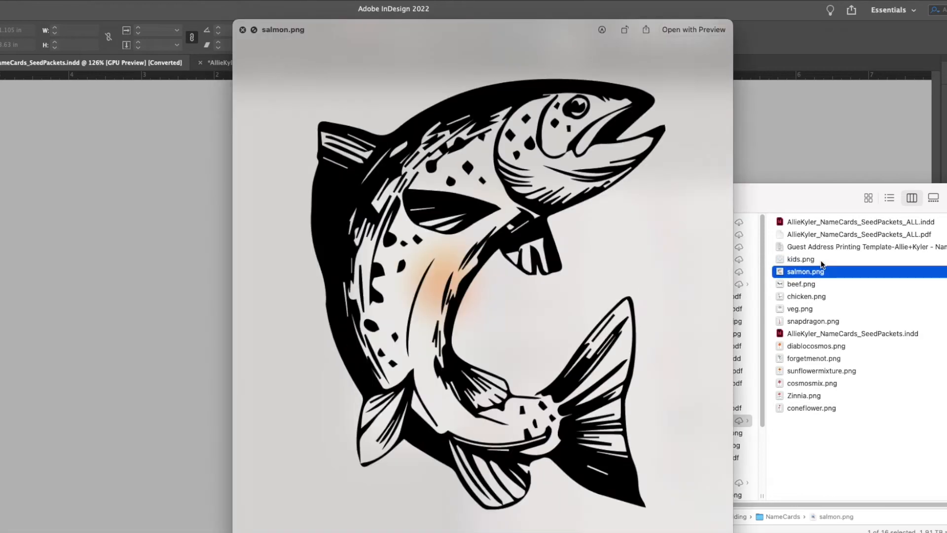
{"action": "key", "text": "Down"}
{"action": "key", "text": "Down"}
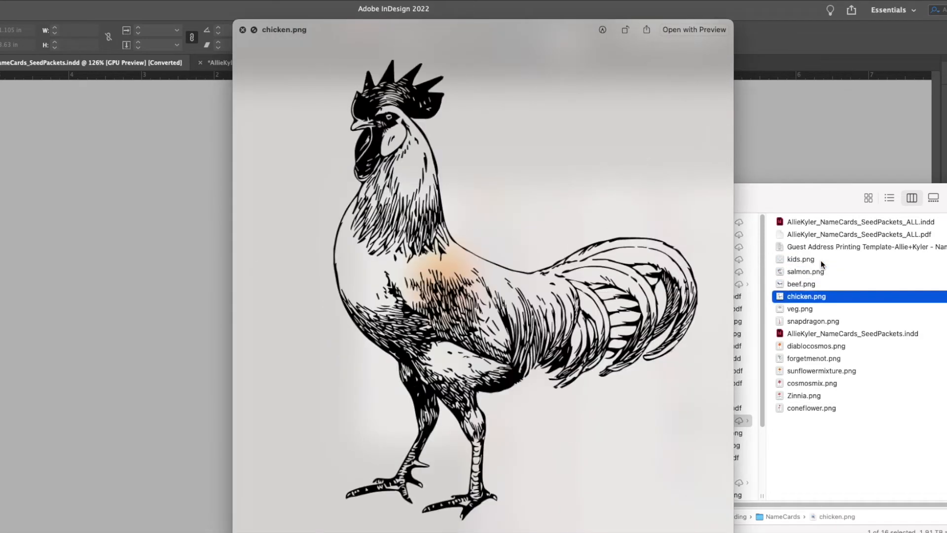
{"action": "key", "text": "Down"}
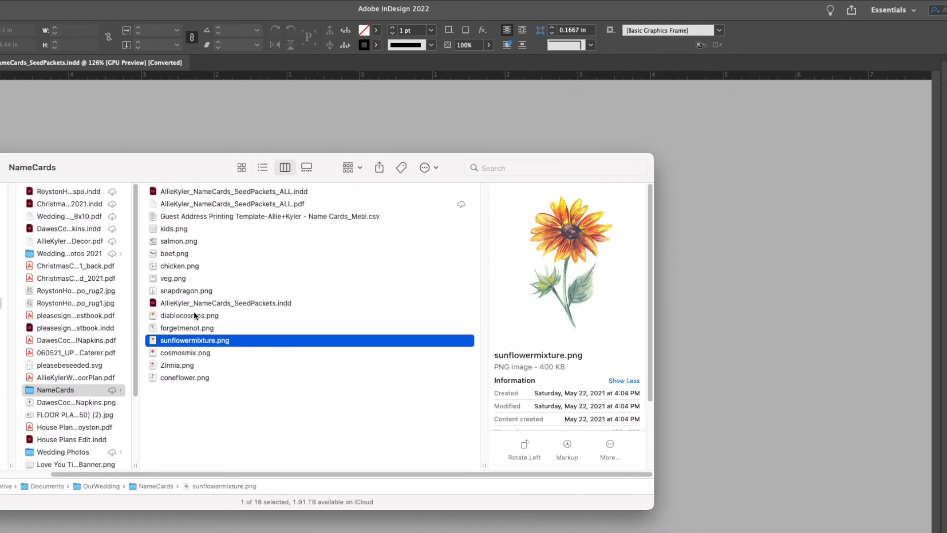
Review the images kids.png, salmon.png, beef.png, chicken.png, veg.png and snapdragon.png one after another in the folder's preview column
{"action": "left_click", "coordinate": [175, 229]}
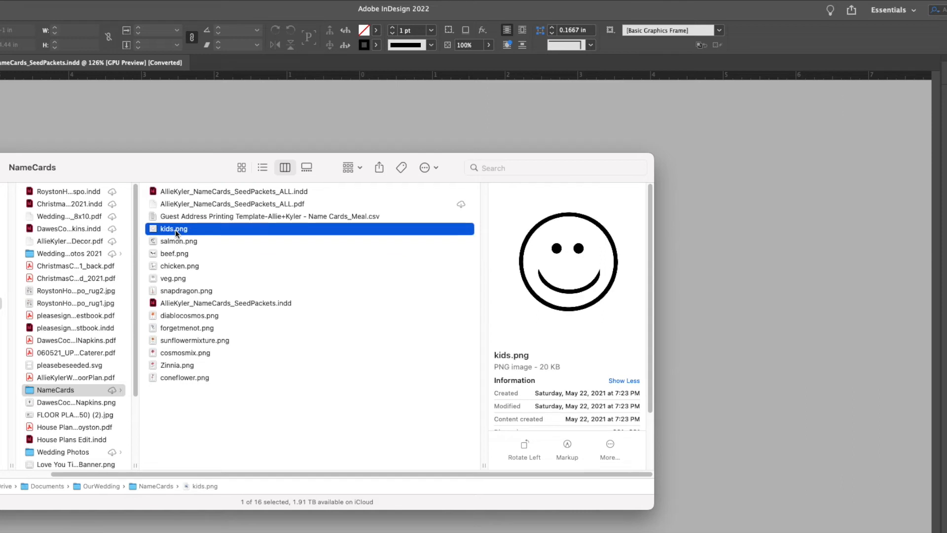
{"action": "key", "text": "Down"}
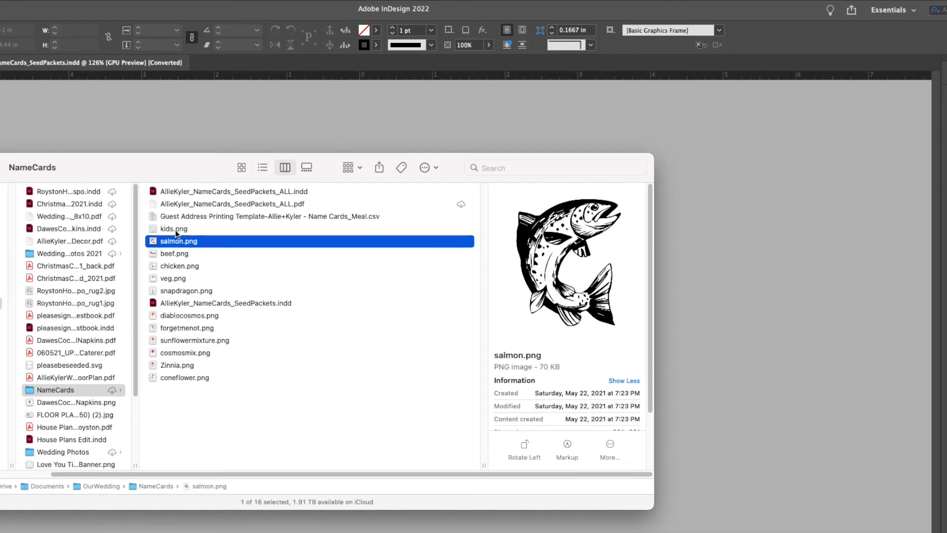
{"action": "key", "text": "Down"}
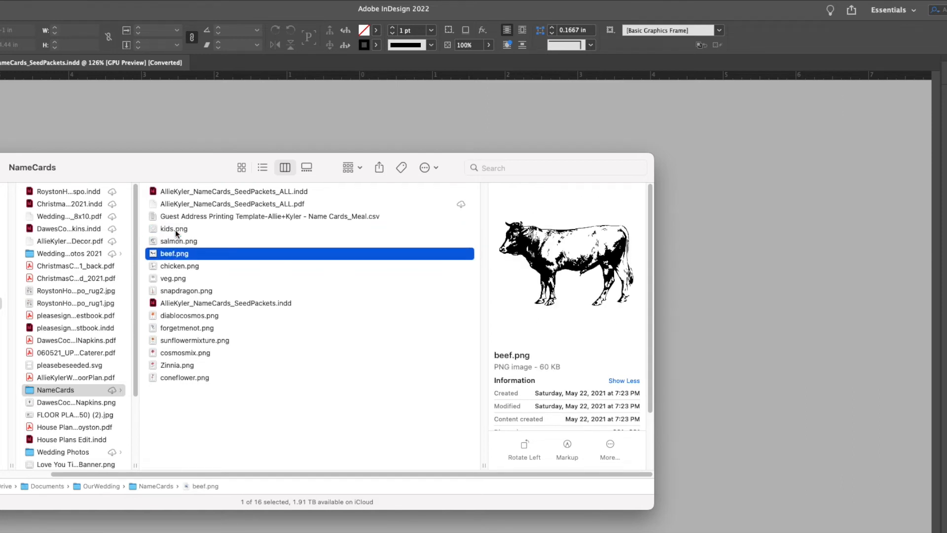
{"action": "key", "text": "Down"}
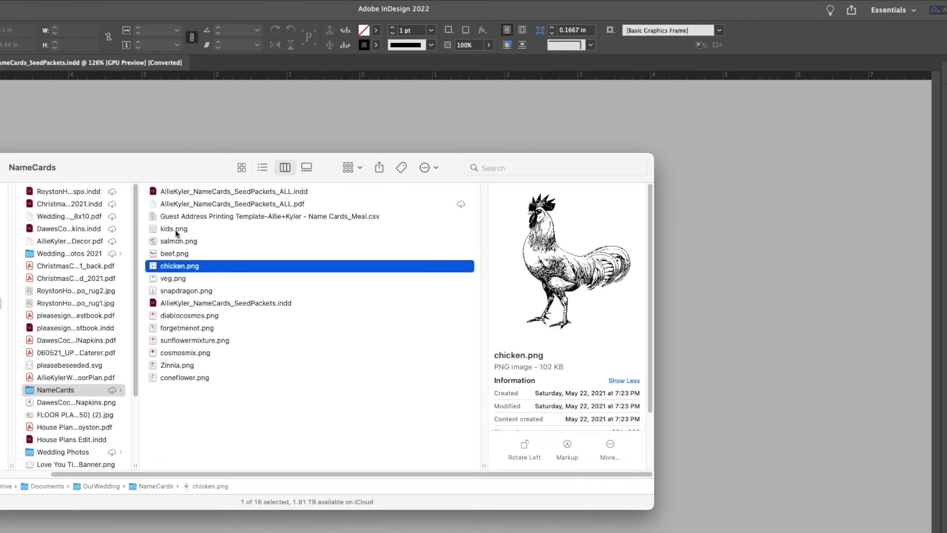
{"action": "key", "text": "Down"}
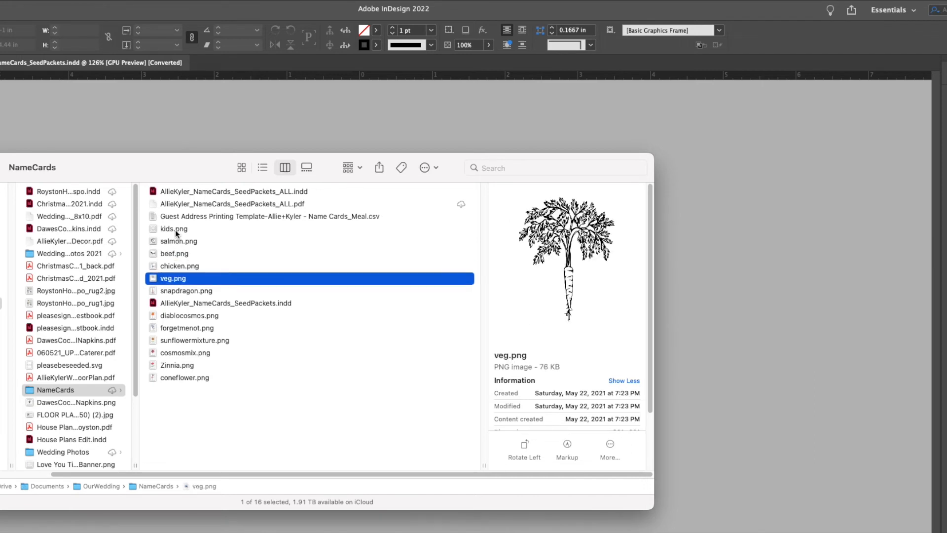
{"action": "key", "text": "Down"}
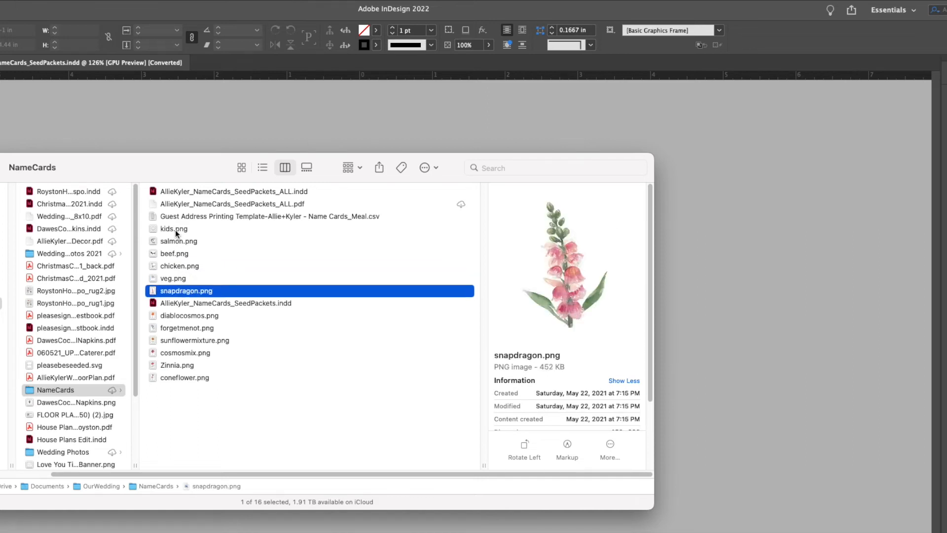
Select the guest list CSV file, switch to the Google Sheets guest list and review its header row
{"action": "left_click", "coordinate": [223, 215]}
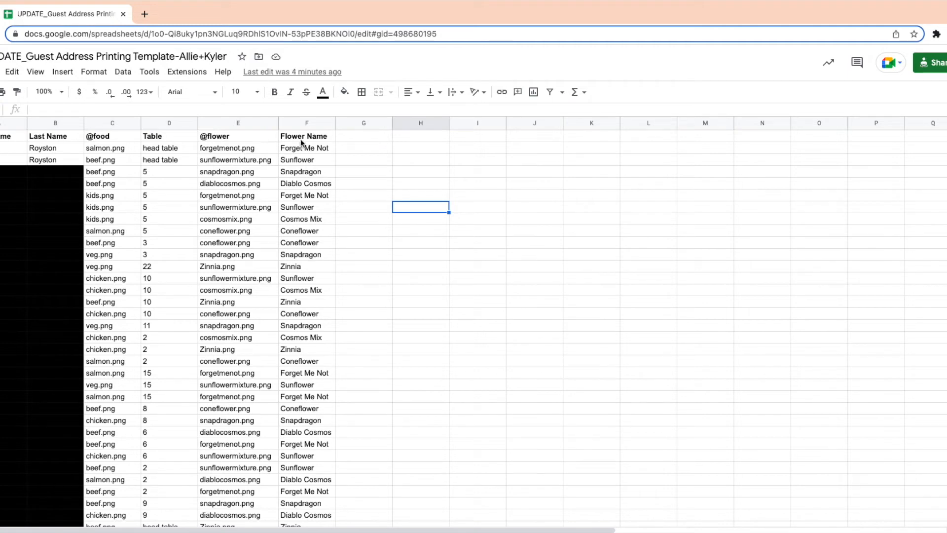
{"action": "left_click", "coordinate": [351, 170]}
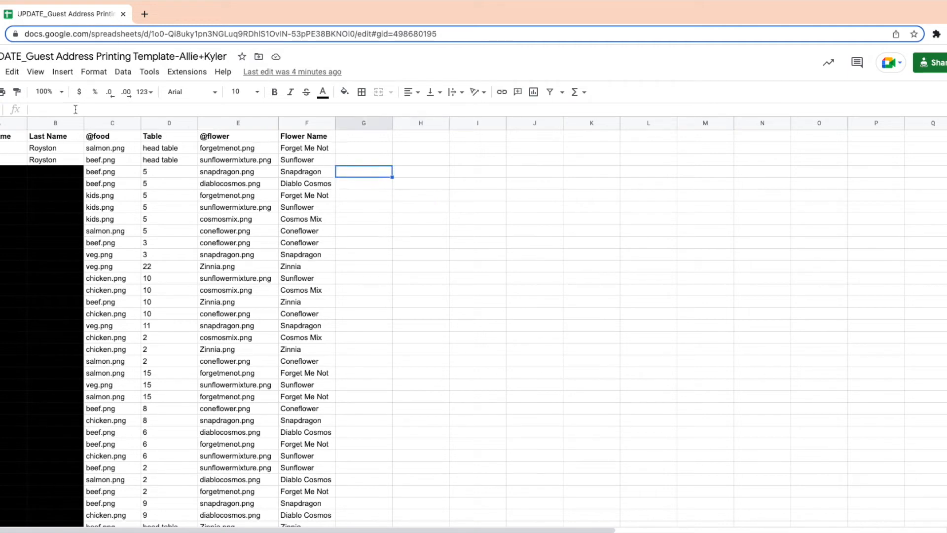
{"action": "left_click", "coordinate": [13, 135]}
{"action": "key", "text": "shift+space"}
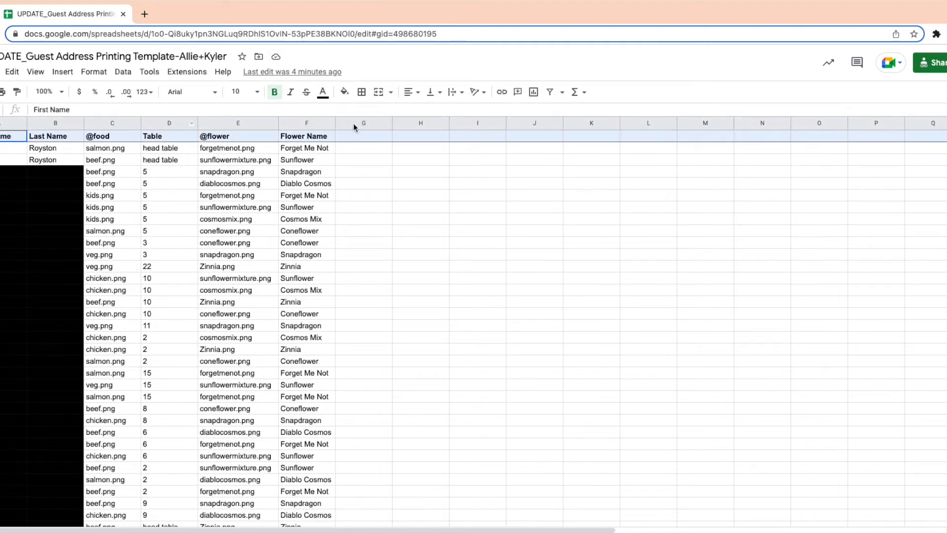
{"action": "left_click", "coordinate": [380, 174]}
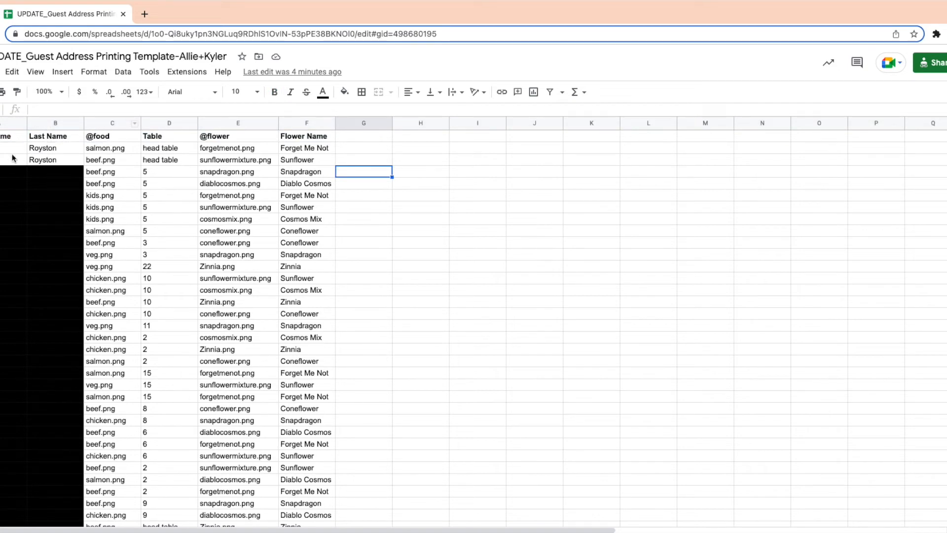
{"action": "left_click", "coordinate": [4, 139]}
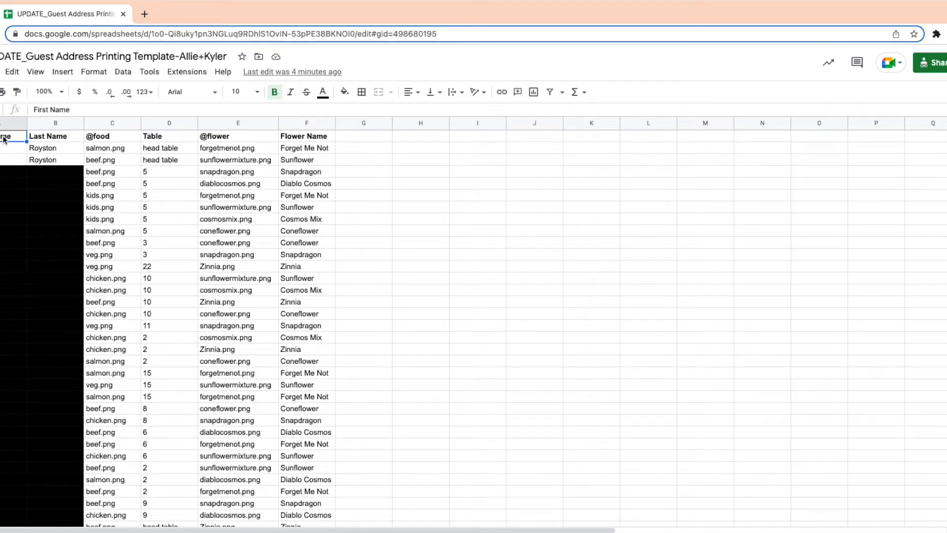
{"action": "left_click", "coordinate": [48, 141]}
{"action": "left_click", "coordinate": [104, 138]}
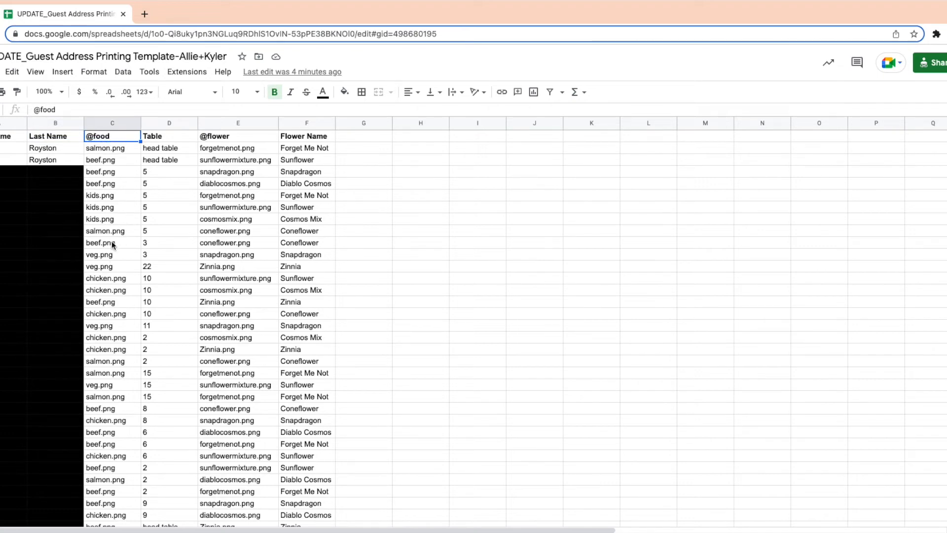
{"action": "double_click", "coordinate": [94, 136]}
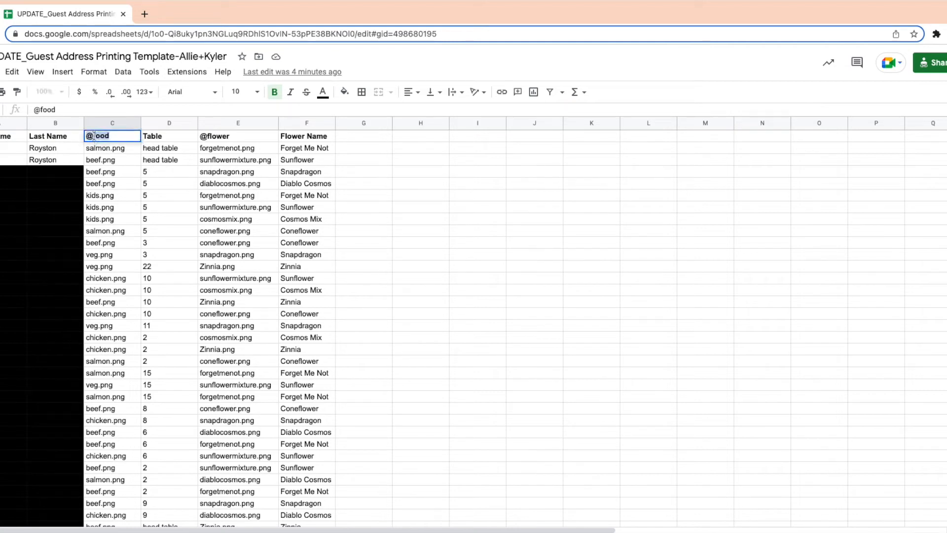
{"action": "mouse_move", "coordinate": [93, 135]}
{"action": "left_mouse_down"}
{"action": "mouse_move", "coordinate": [109, 135]}
{"action": "mouse_move", "coordinate": [95, 133]}
{"action": "left_mouse_up"}
{"action": "left_click", "coordinate": [93, 135]}
{"action": "left_click", "coordinate": [116, 160]}
{"action": "left_click", "coordinate": [115, 152]}
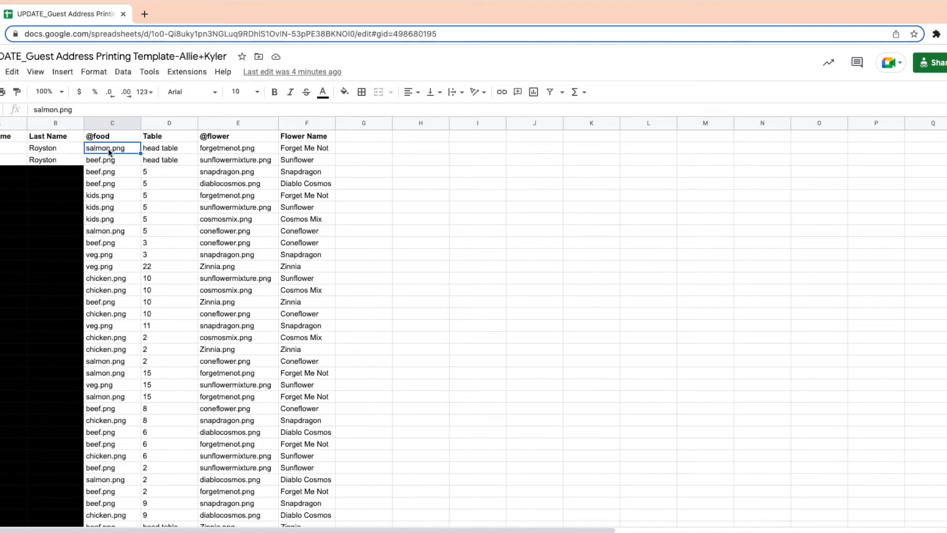
{"action": "key", "text": "super+Tab"}
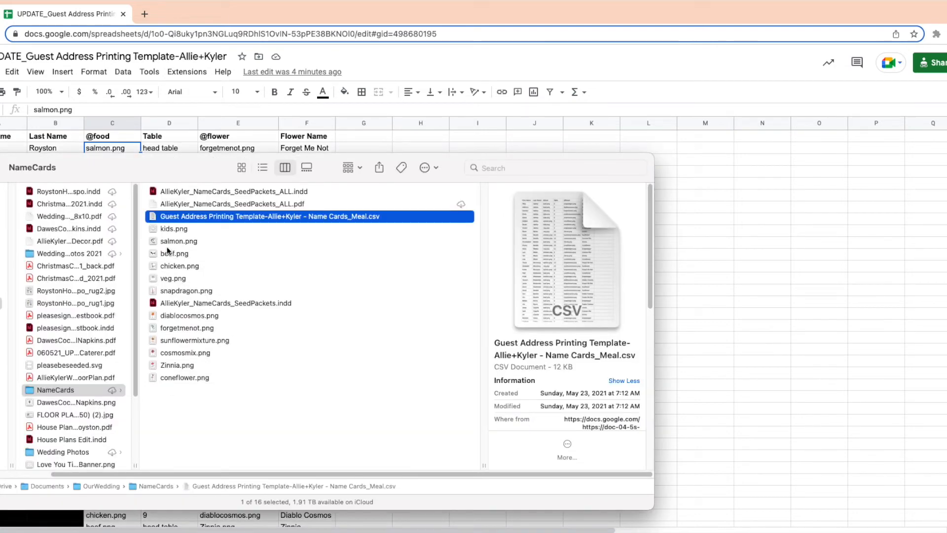
{"action": "left_click", "coordinate": [179, 241]}
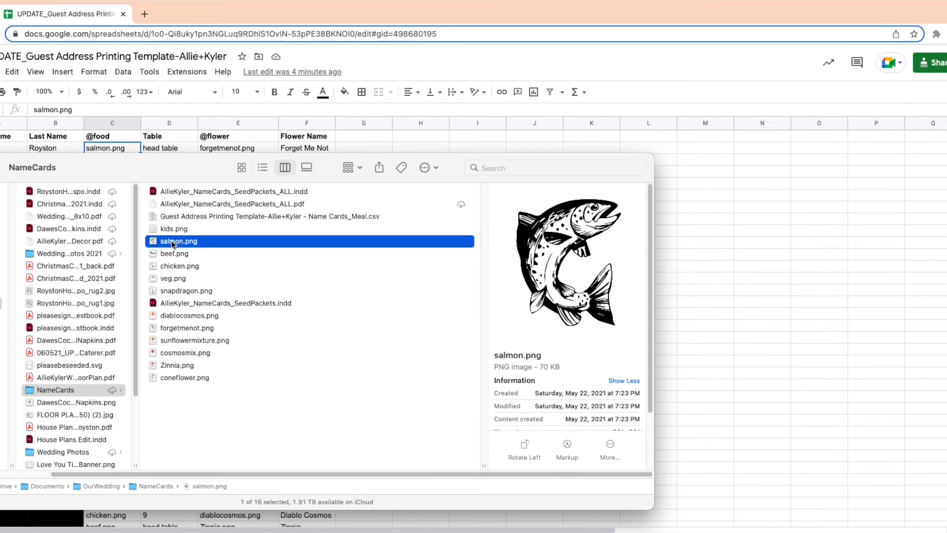
{"action": "key", "text": "super+Tab"}
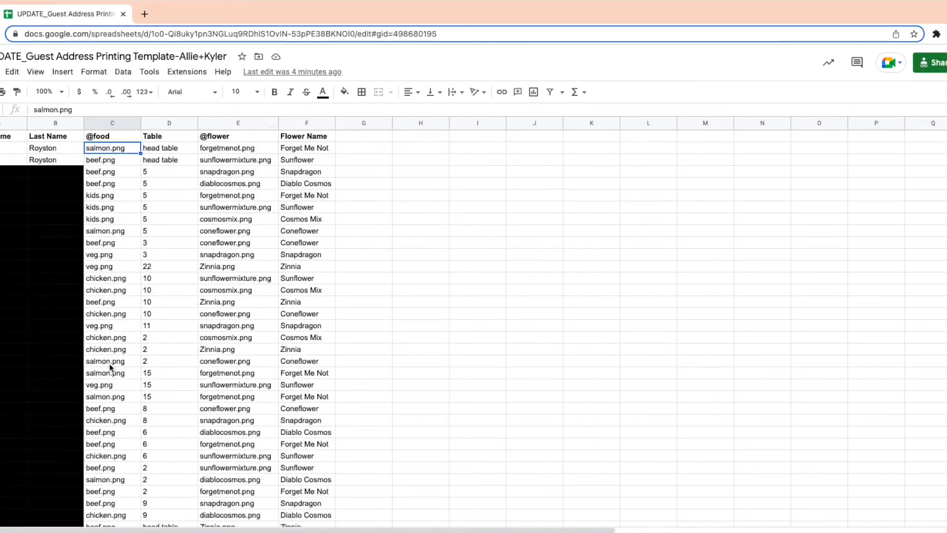
{"action": "left_click", "coordinate": [111, 164]}
{"action": "left_click", "coordinate": [107, 196]}
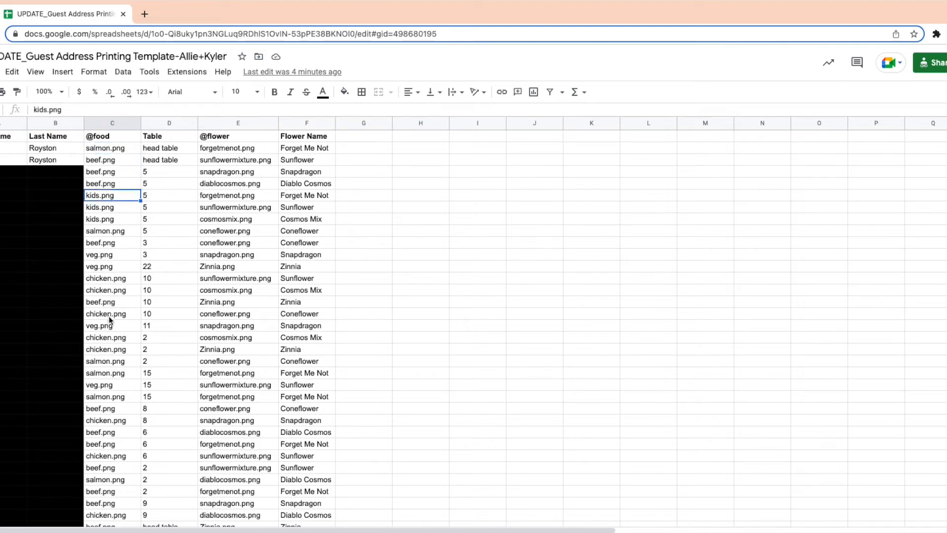
{"action": "left_click", "coordinate": [165, 140]}
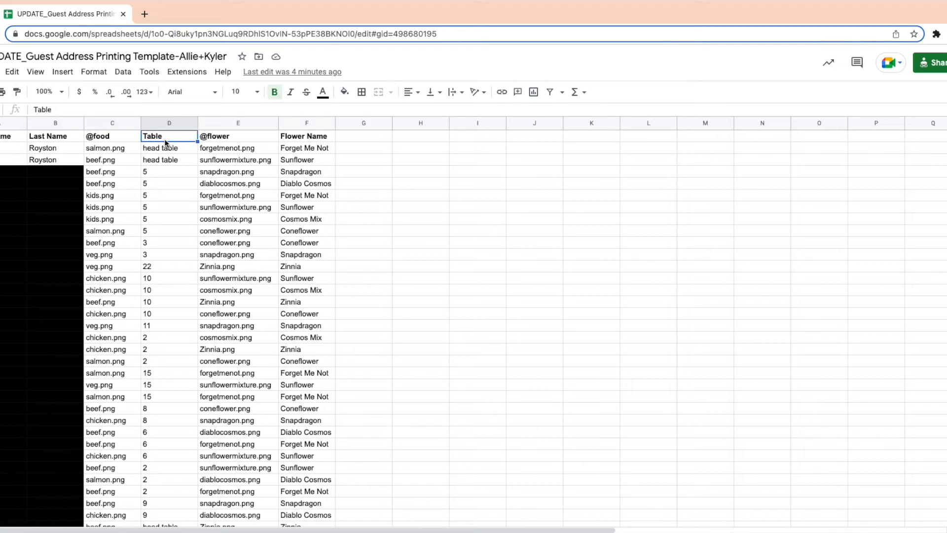
{"action": "left_click", "coordinate": [158, 151]}
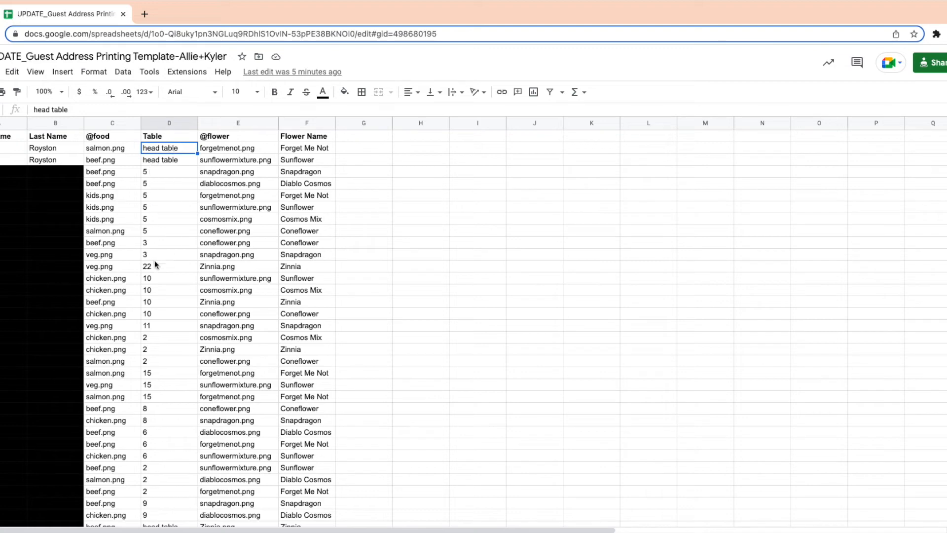
{"action": "left_click", "coordinate": [229, 137]}
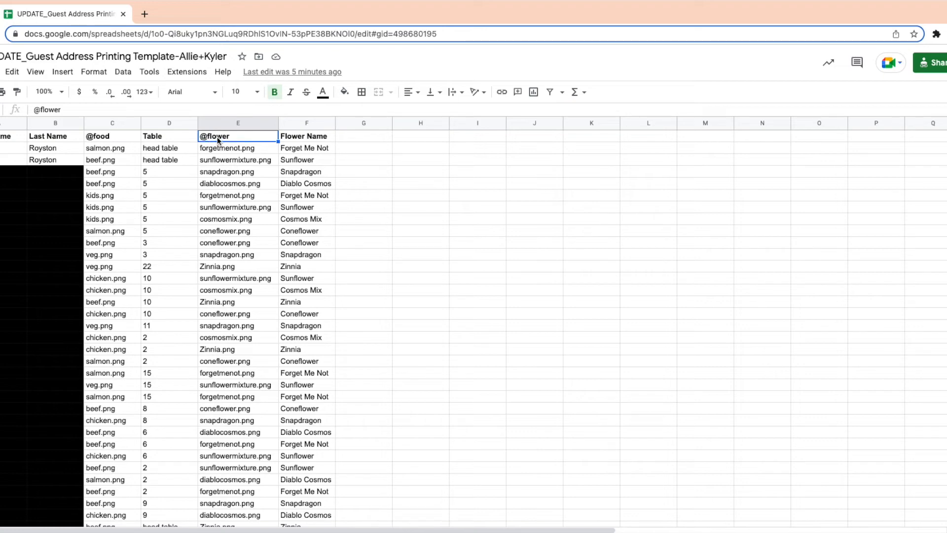
{"action": "left_click", "coordinate": [227, 151]}
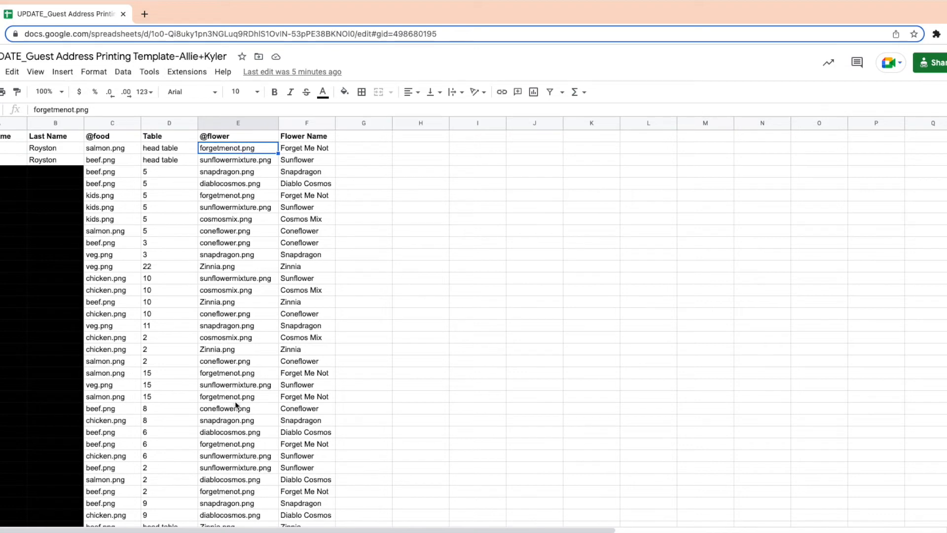
{"action": "key", "text": "super+Tab"}
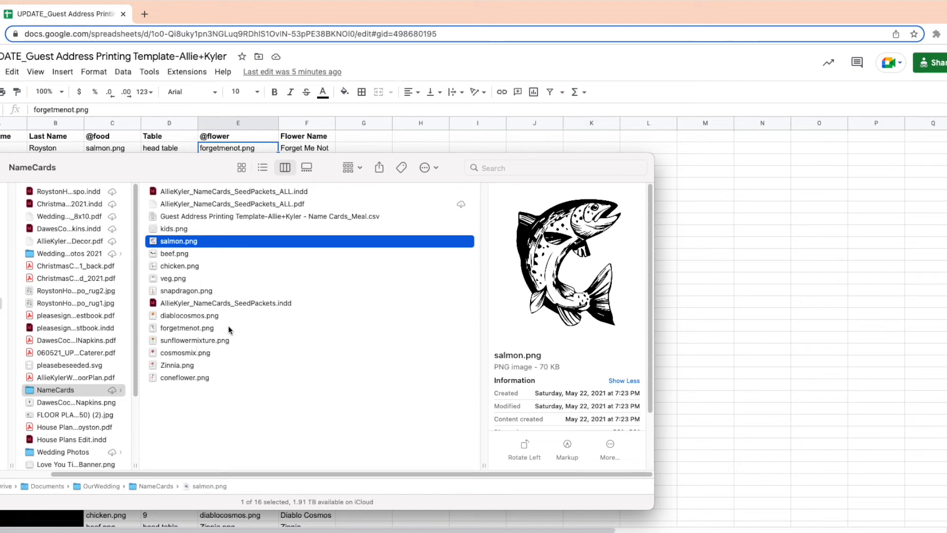
{"action": "left_click", "coordinate": [359, 139]}
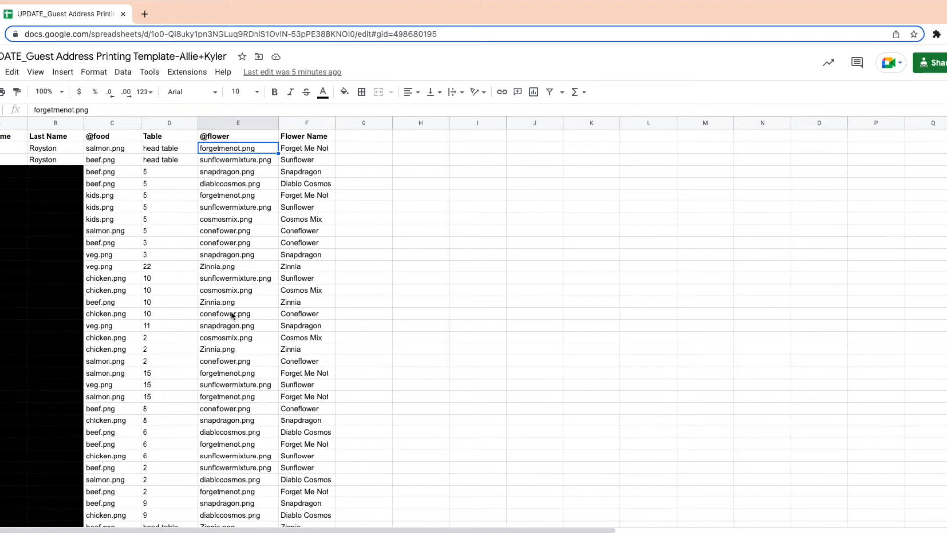
{"action": "left_click", "coordinate": [240, 376]}
{"action": "scroll", "coordinate": [240, 378], "scroll_direction": "down", "scroll_amount": 2}
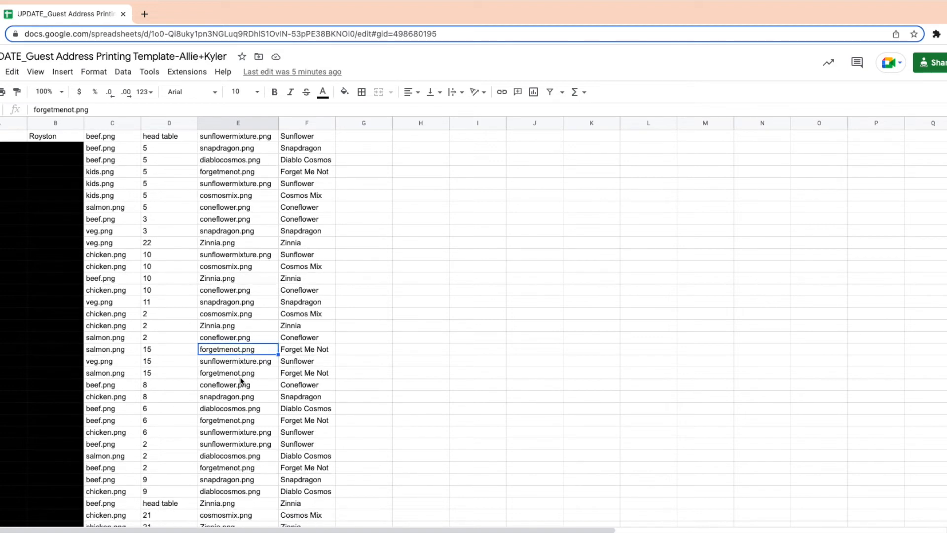
{"action": "scroll", "coordinate": [241, 380], "scroll_direction": "up", "scroll_amount": 2}
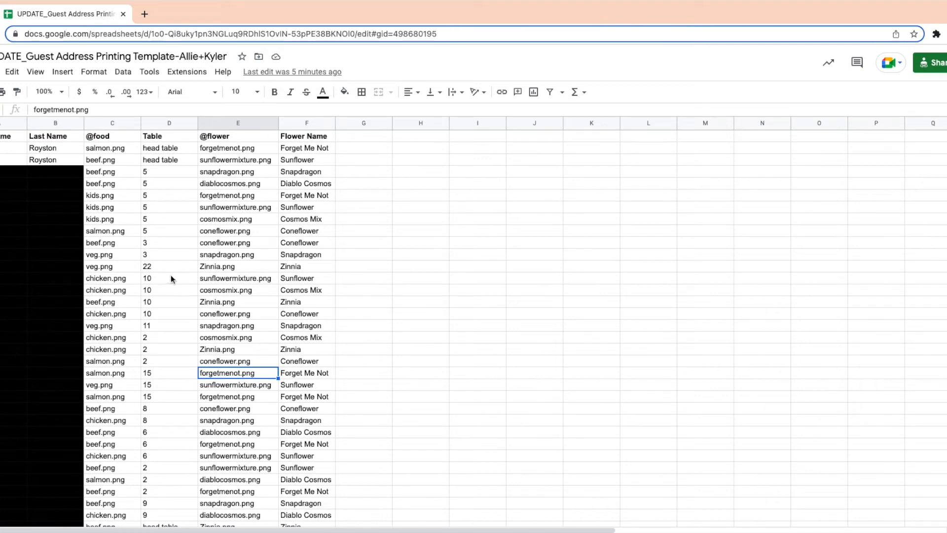
{"action": "left_click", "coordinate": [211, 281]}
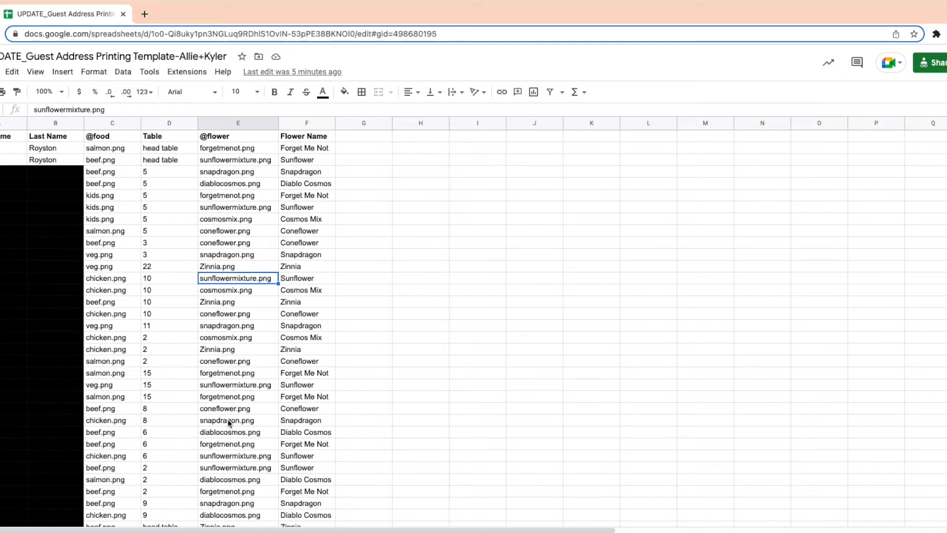
{"action": "scroll", "coordinate": [227, 496], "scroll_direction": "down", "scroll_amount": 2}
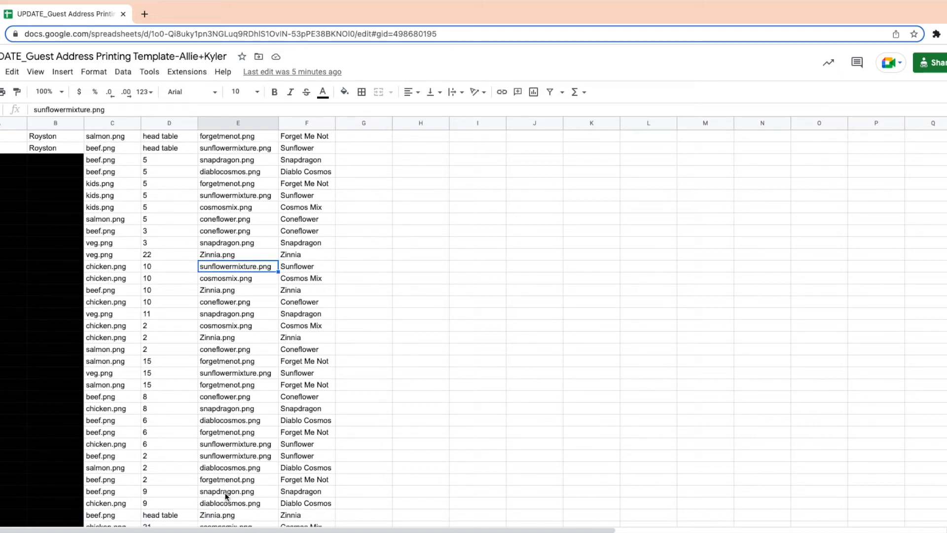
{"action": "scroll", "coordinate": [227, 491], "scroll_direction": "down", "scroll_amount": 2}
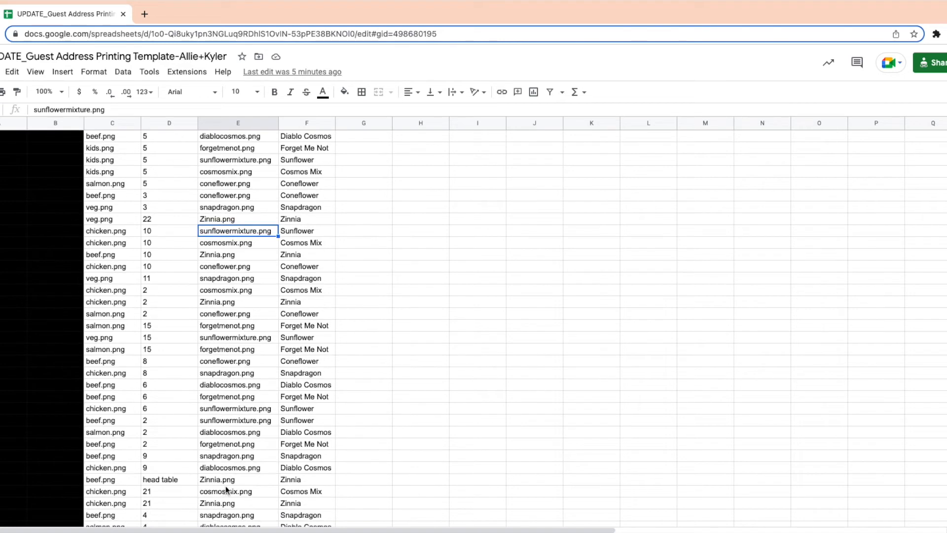
{"action": "scroll", "coordinate": [227, 469], "scroll_direction": "up", "scroll_amount": 4}
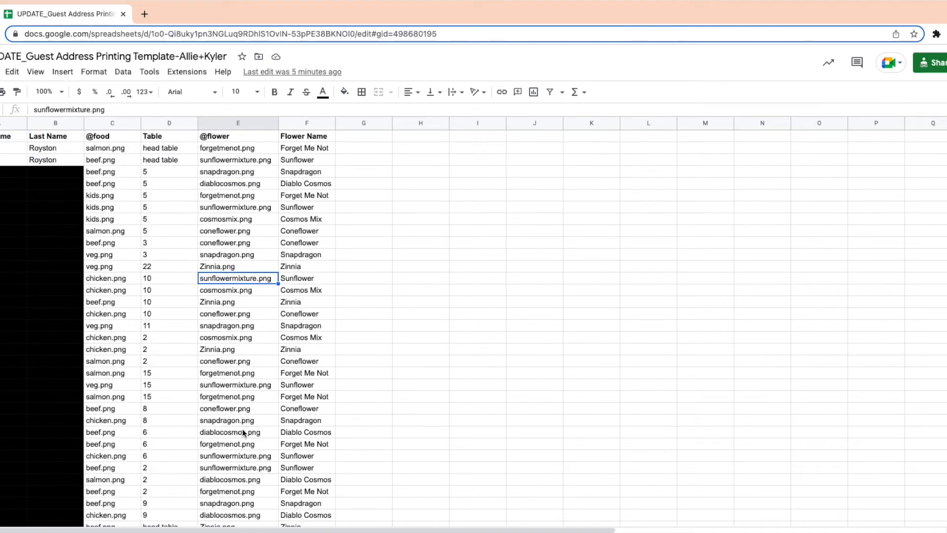
{"action": "left_click", "coordinate": [313, 140]}
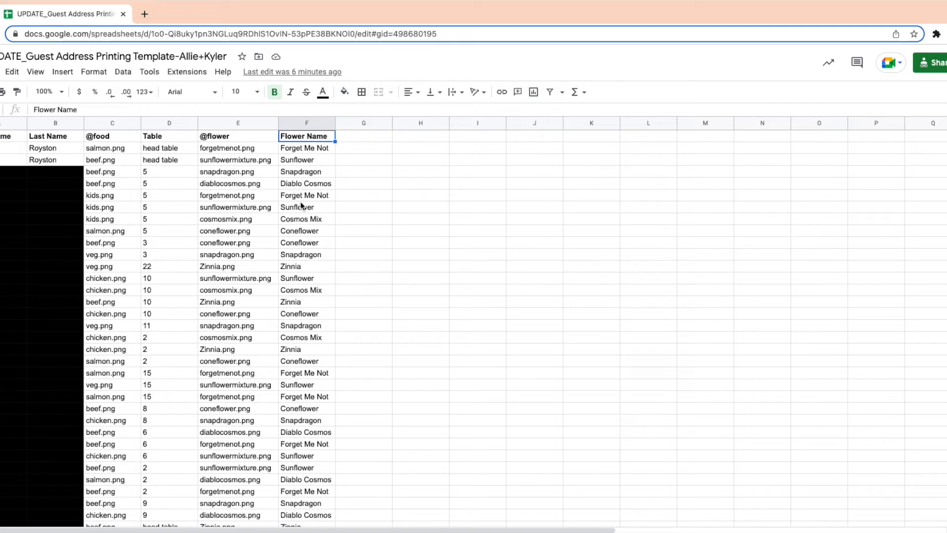
{"action": "scroll", "coordinate": [294, 338], "scroll_direction": "down", "scroll_amount": 3}
{"action": "left_click", "coordinate": [294, 329]}
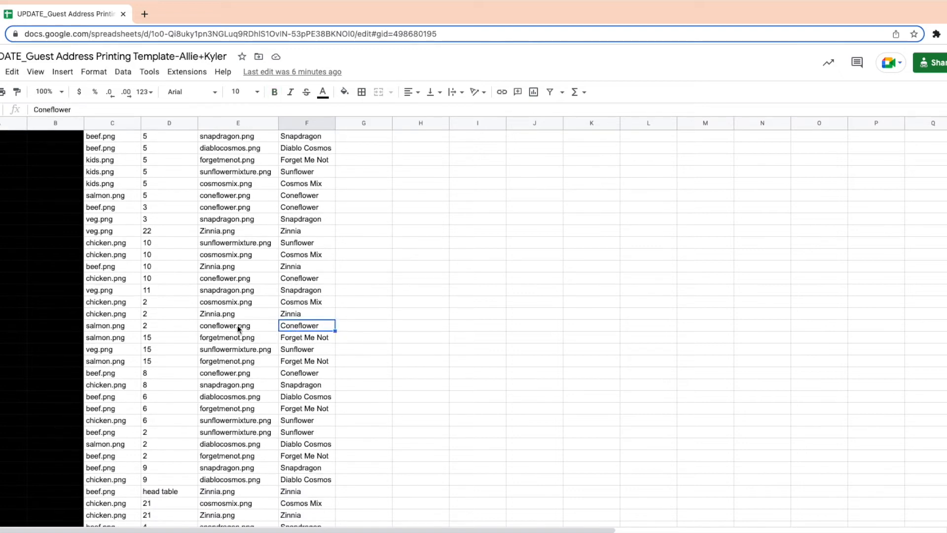
{"action": "left_click", "coordinate": [242, 326]}
{"action": "left_click", "coordinate": [286, 326]}
{"action": "scroll", "coordinate": [323, 328], "scroll_direction": "down", "scroll_amount": 3}
{"action": "scroll", "coordinate": [324, 328], "scroll_direction": "up", "scroll_amount": 5}
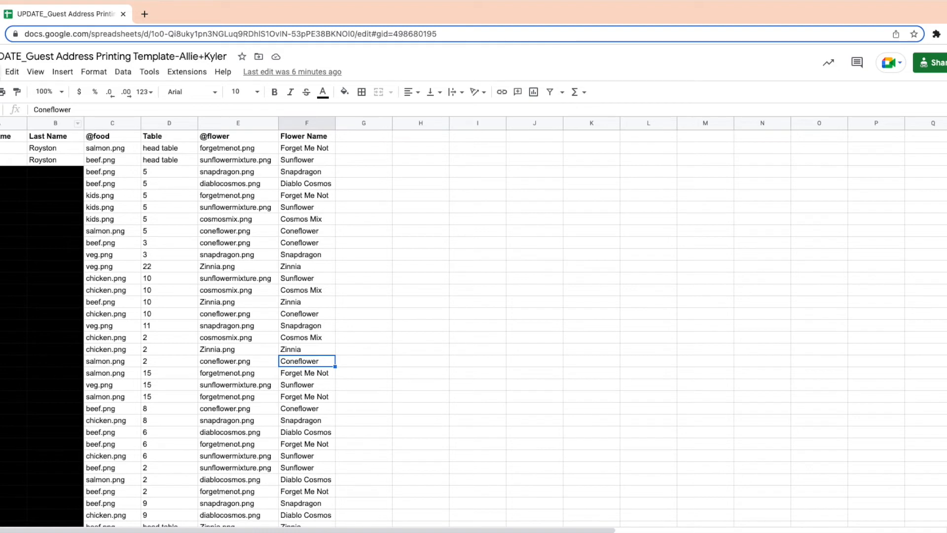
Look up the Comma Separated Values (.csv) format among the spreadsheet's download options, without downloading the file
{"action": "left_click", "coordinate": [0, 72]}
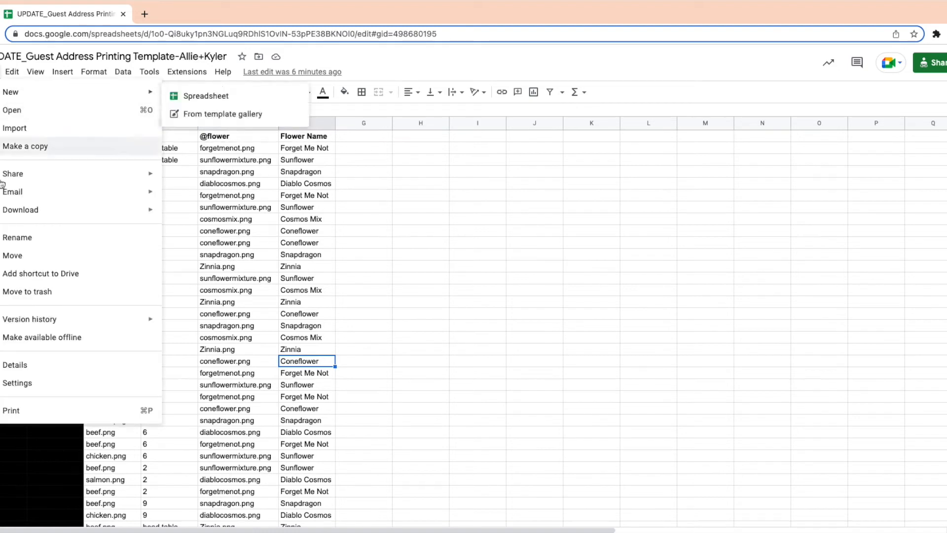
{"action": "mouse_move", "coordinate": [11, 211]}
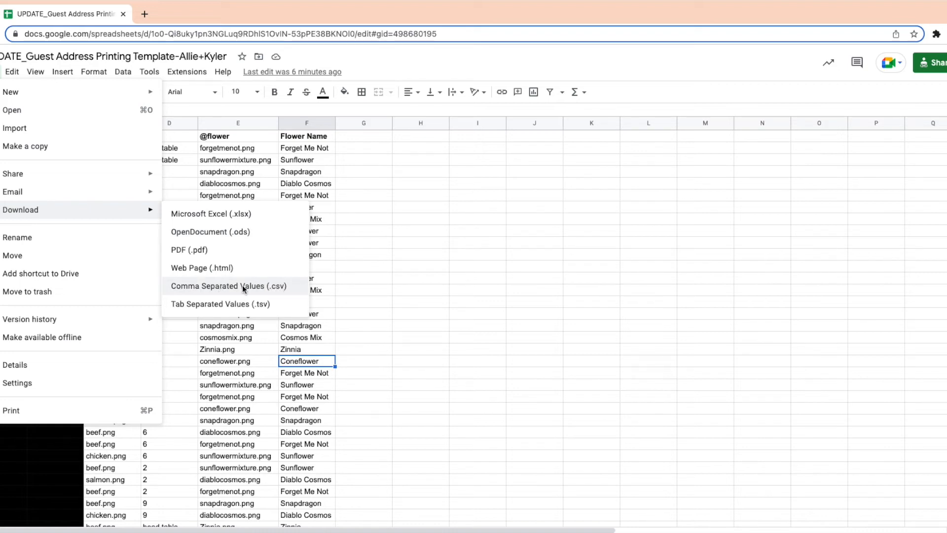
{"action": "left_click", "coordinate": [445, 294]}
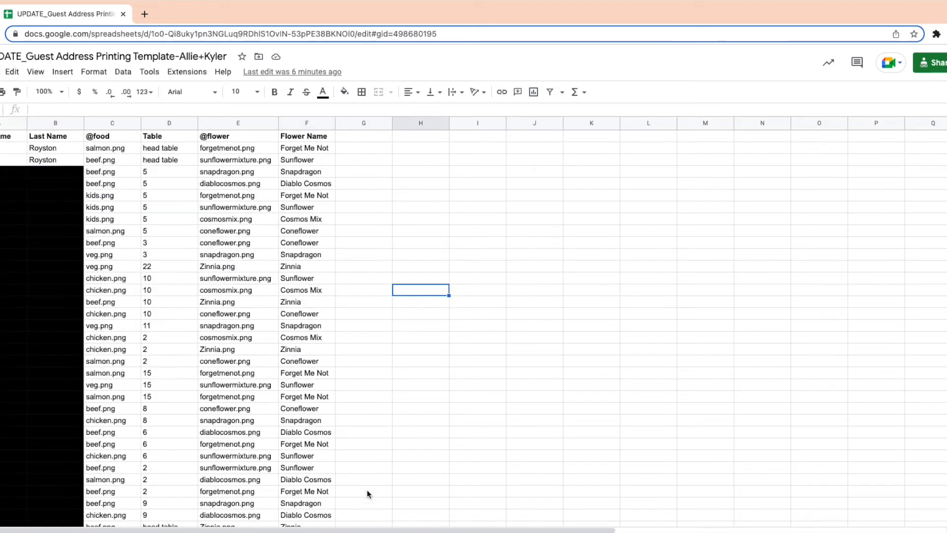
Locate the guest list CSV in the NameCards folder in Finder, open the SeedPackets name card document in InDesign and view its merge placeholders
{"action": "key", "text": "super+Tab"}
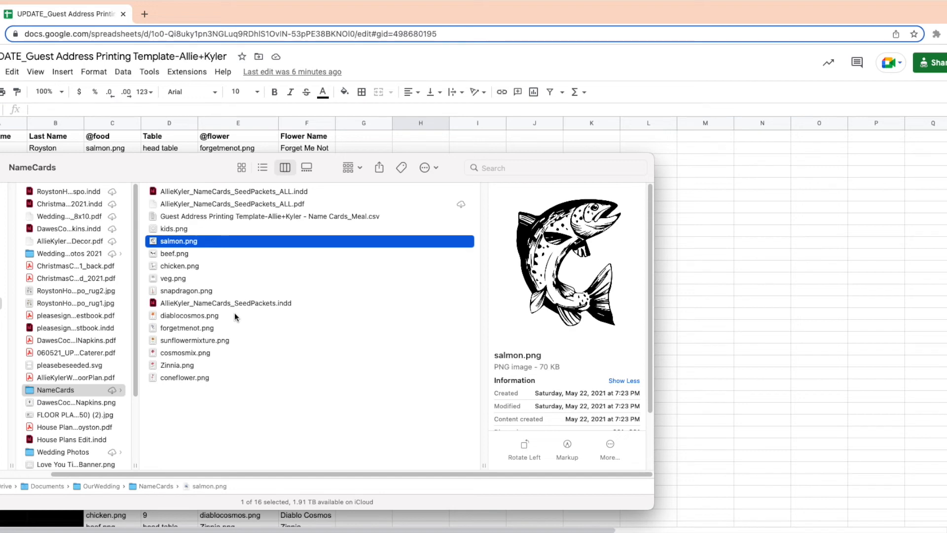
{"action": "left_click", "coordinate": [231, 214]}
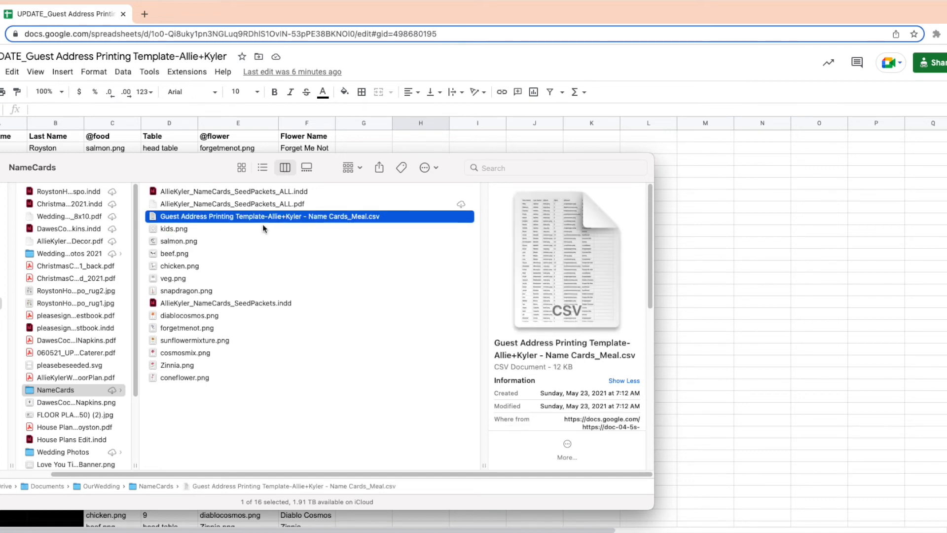
{"action": "double_click", "coordinate": [257, 302]}
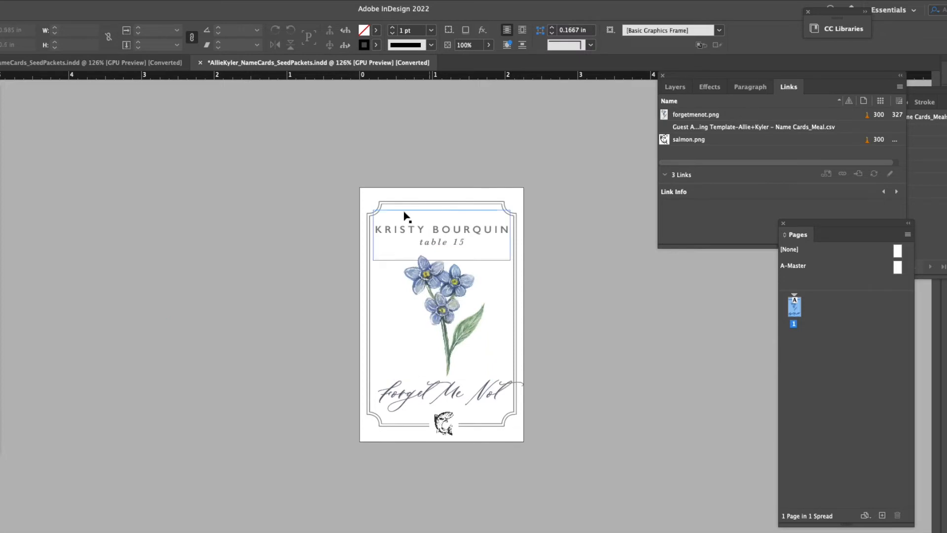
{"action": "left_click", "coordinate": [138, 61]}
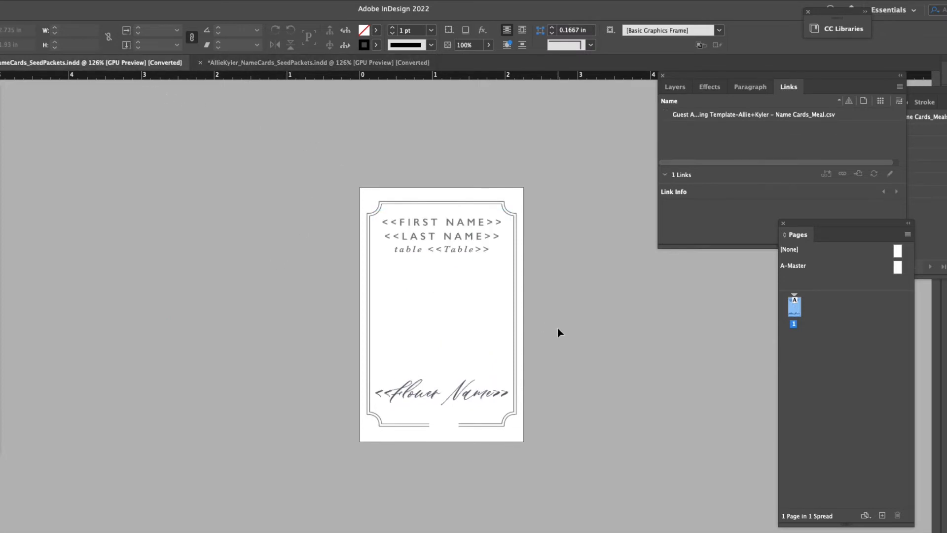
{"action": "left_click", "coordinate": [437, 244]}
Start a new document in inches, 2.25 in wide and 3.5 in high, with facing pages off
{"action": "left_click", "coordinate": [20, 4]}
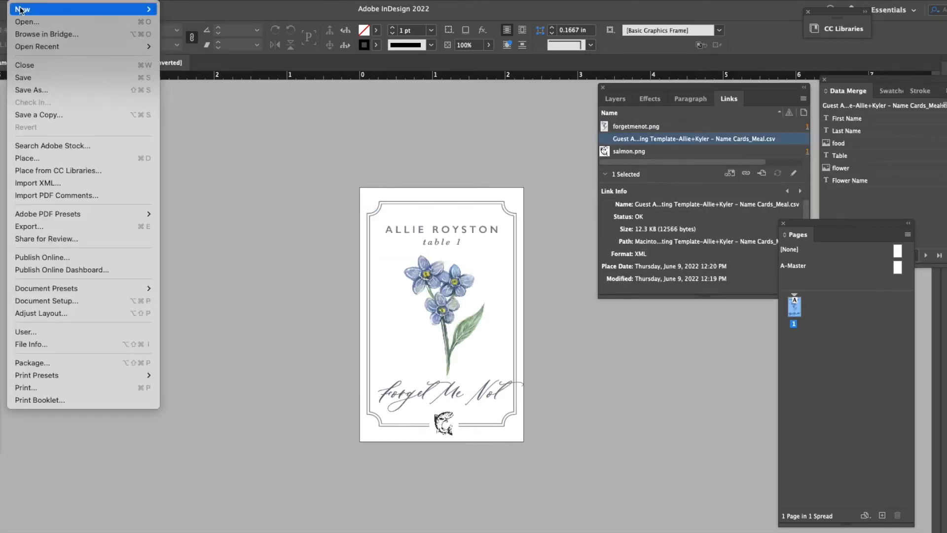
{"action": "mouse_move", "coordinate": [21, 9]}
{"action": "left_click", "coordinate": [172, 9]}
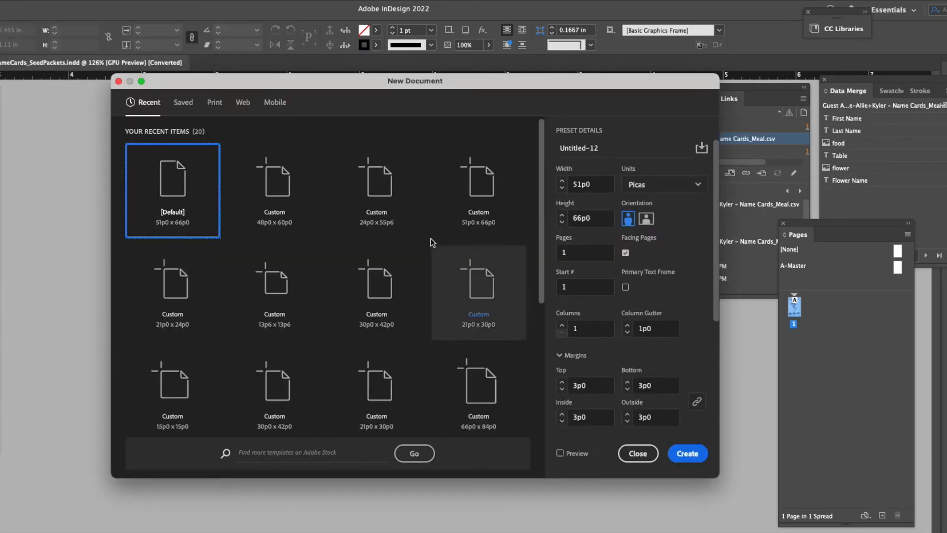
{"action": "left_click", "coordinate": [637, 187]}
{"action": "left_click", "coordinate": [639, 244]}
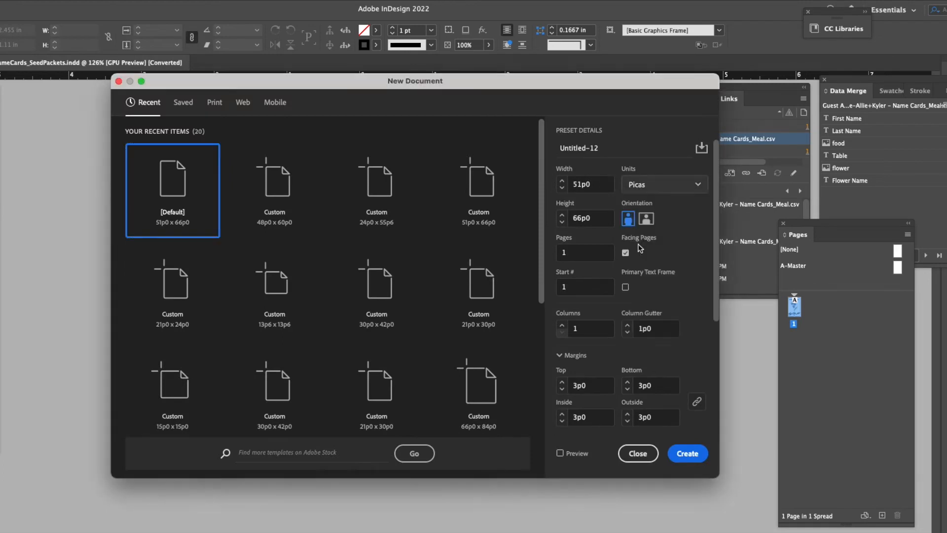
{"action": "triple_click", "coordinate": [575, 182]}
{"action": "type", "text": "2.25"}
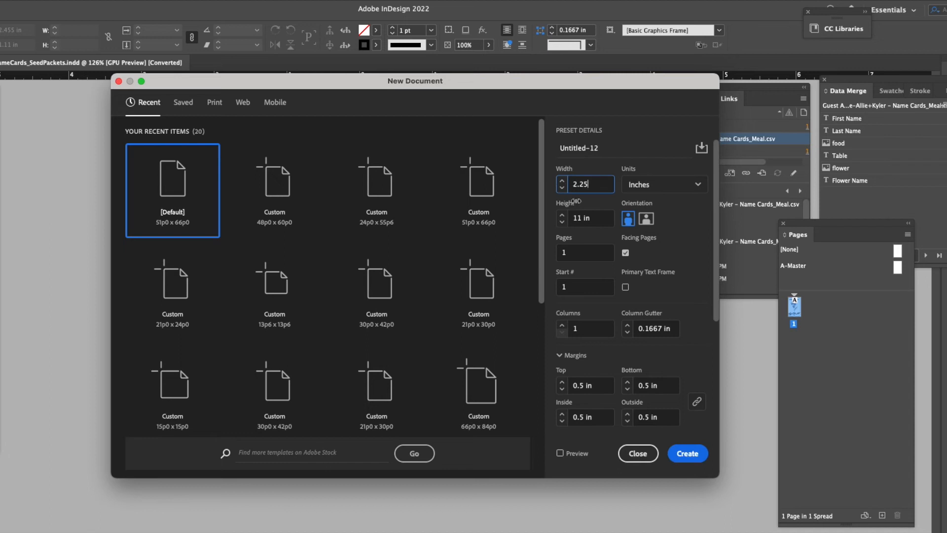
{"action": "triple_click", "coordinate": [576, 218]}
{"action": "type", "text": "3.5"}
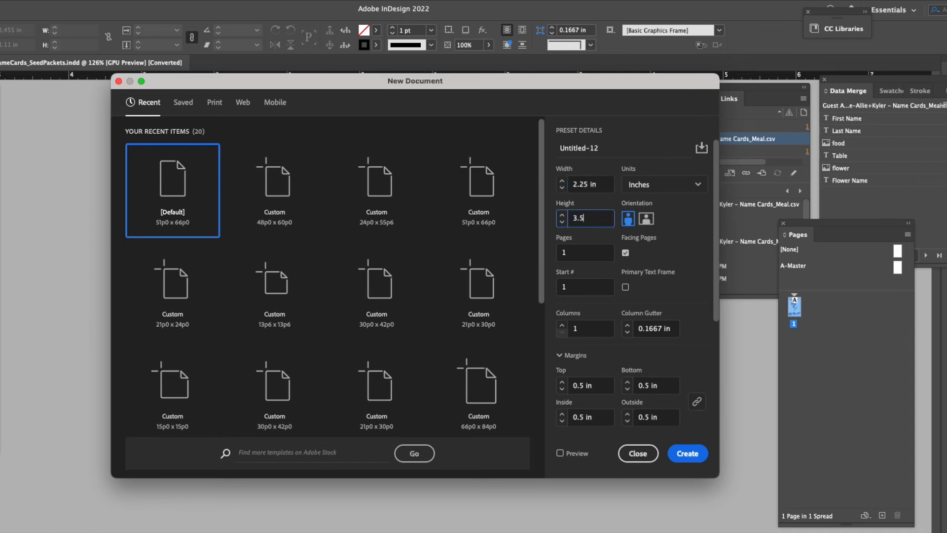
{"action": "left_click", "coordinate": [625, 253]}
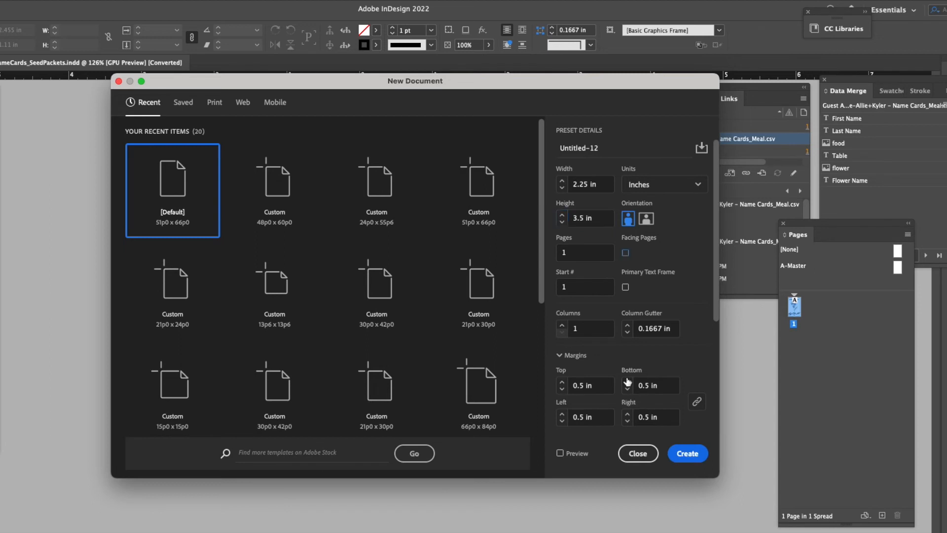
Set a 0.125 in bleed on all sides and create the new document
{"action": "scroll", "coordinate": [628, 382], "scroll_direction": "down", "scroll_amount": 5}
{"action": "left_click", "coordinate": [592, 309]}
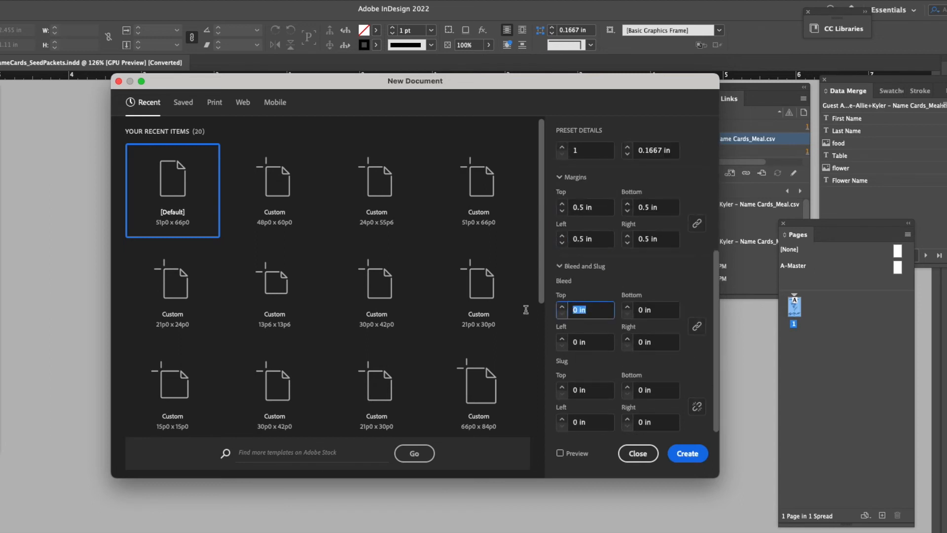
{"action": "type", "text": ".125"}
{"action": "key", "text": "Tab"}
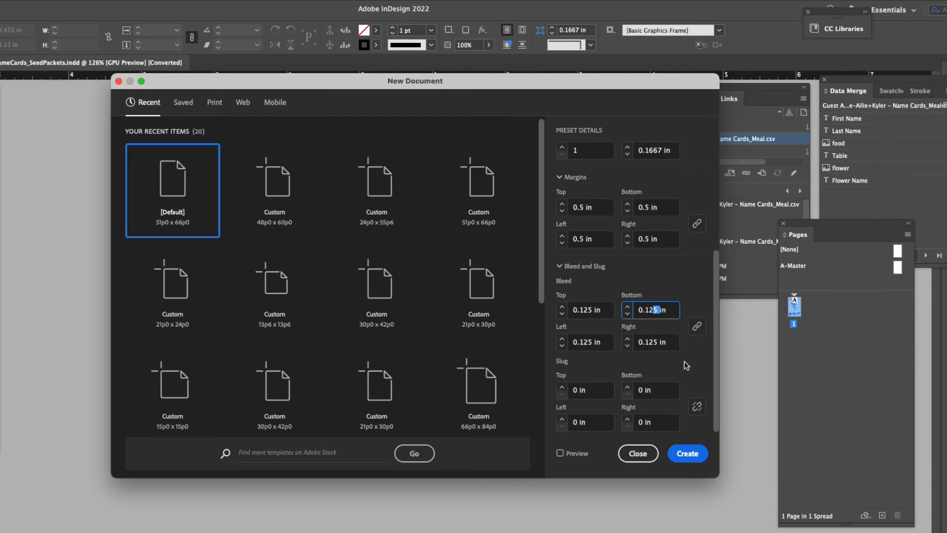
{"action": "scroll", "coordinate": [687, 365], "scroll_direction": "up", "scroll_amount": 5}
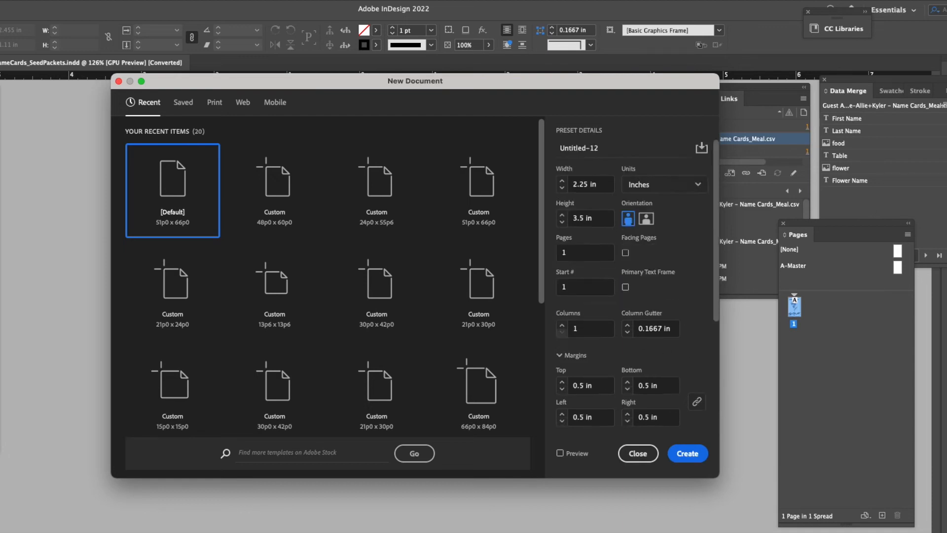
{"action": "left_click", "coordinate": [685, 458]}
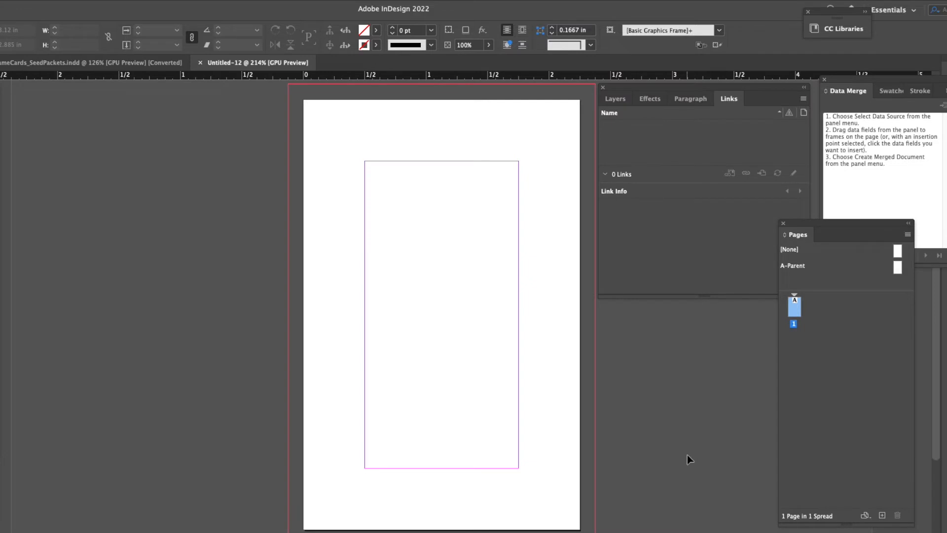
{"action": "key", "text": "super+minus"}
{"action": "key", "text": "super+minus"}
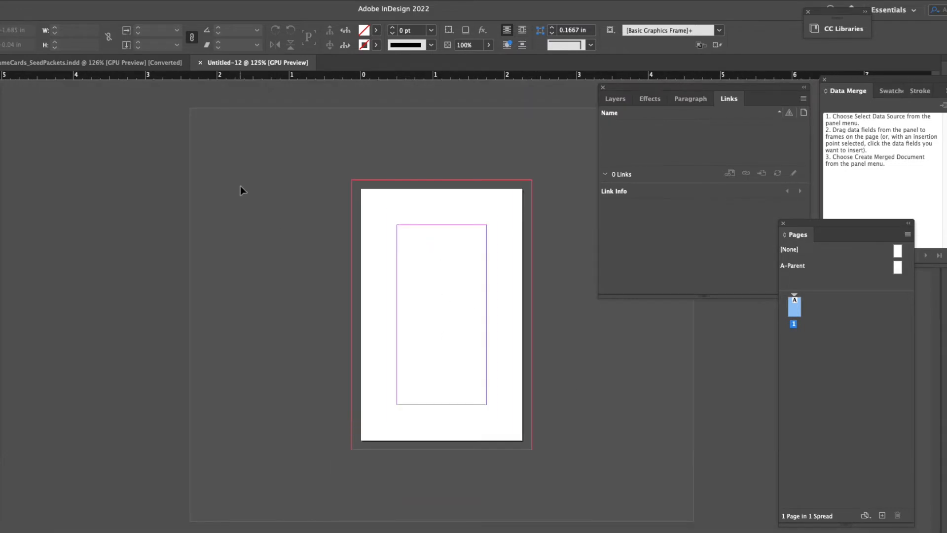
Copy the decorative border from the SeedPackets name card and paste it onto the new document's page
{"action": "left_click", "coordinate": [127, 63]}
{"action": "left_click_drag", "start_coordinate": [378, 214], "coordinate": [381, 211]}
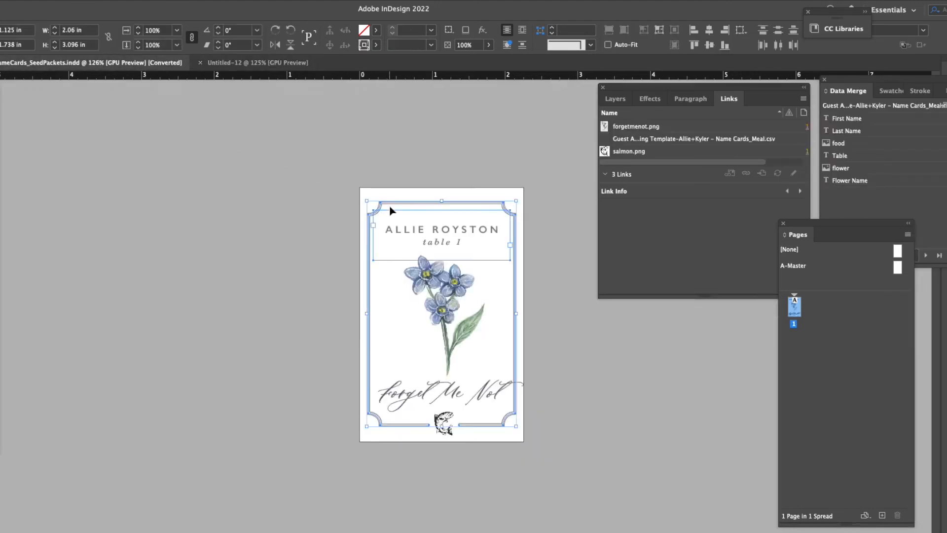
{"action": "left_click", "coordinate": [389, 211]}
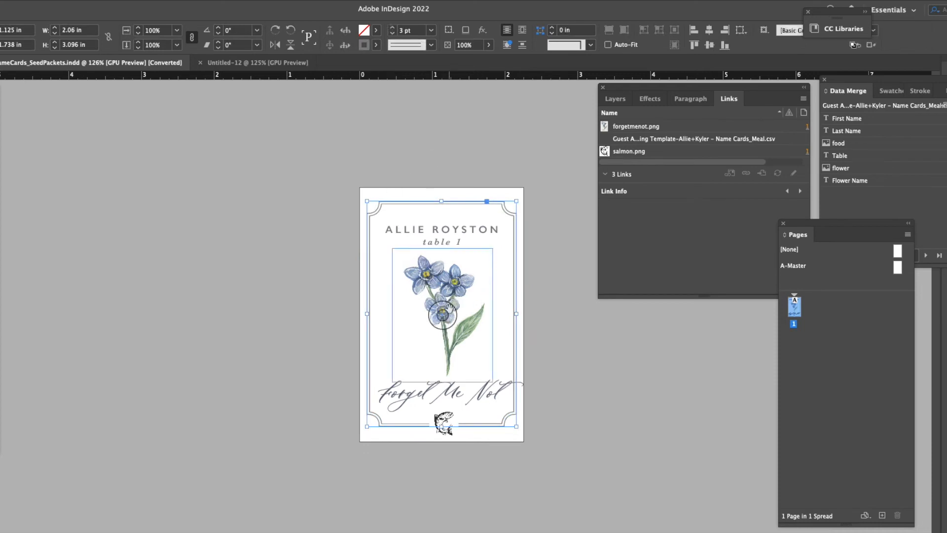
{"action": "left_click", "coordinate": [241, 63]}
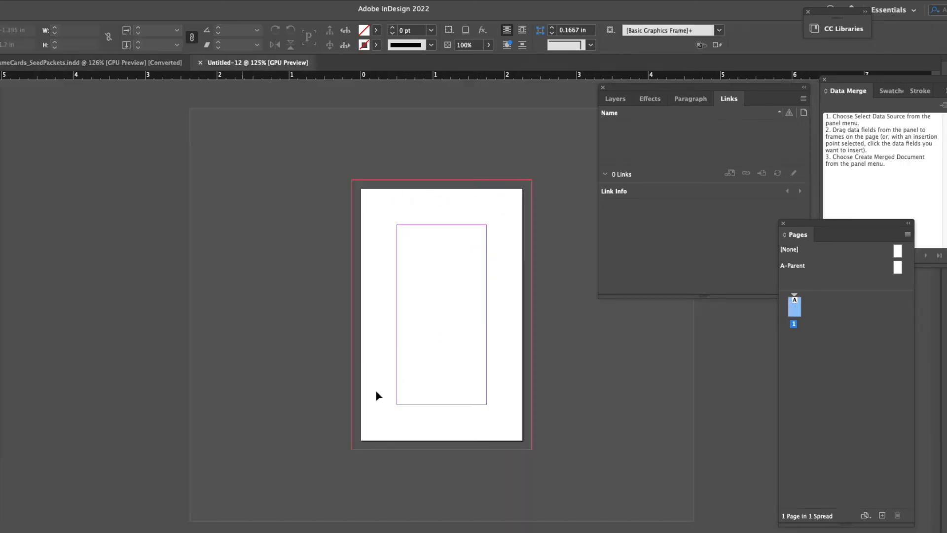
{"action": "key", "text": "super+v"}
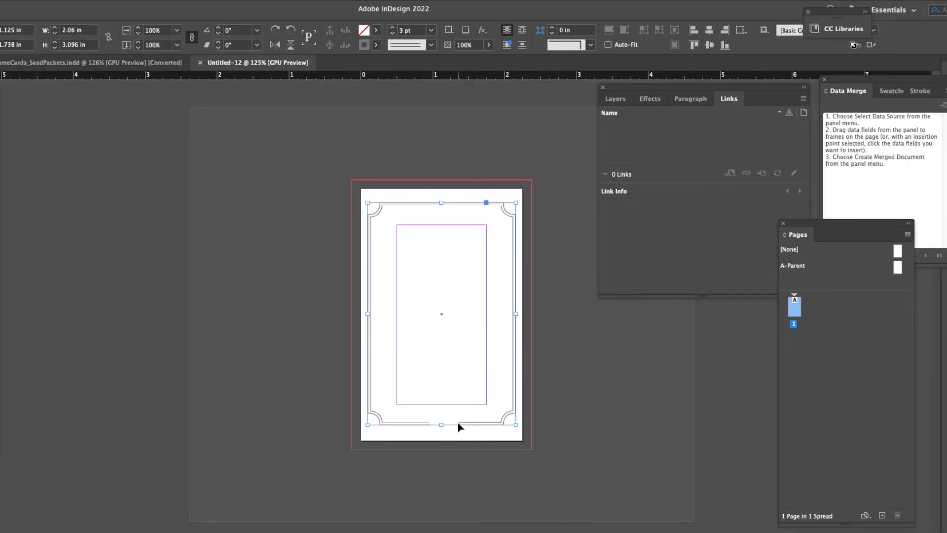
{"action": "left_click", "coordinate": [573, 437]}
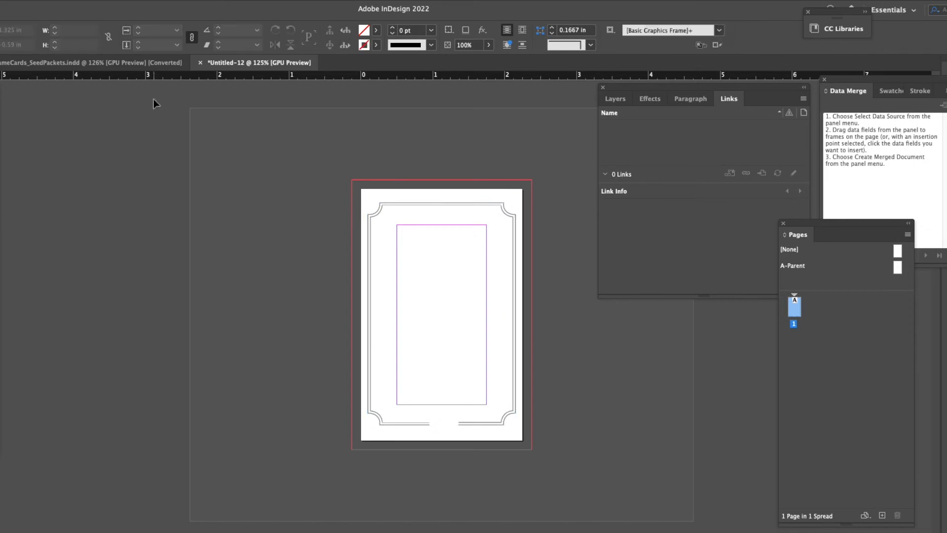
Copy the guest name and table lines from the SeedPackets card into a new text frame, about 1.61 by 0.45 in, inside the border's upper part
{"action": "left_click", "coordinate": [131, 64]}
{"action": "left_click", "coordinate": [432, 230]}
{"action": "triple_click", "coordinate": [432, 230]}
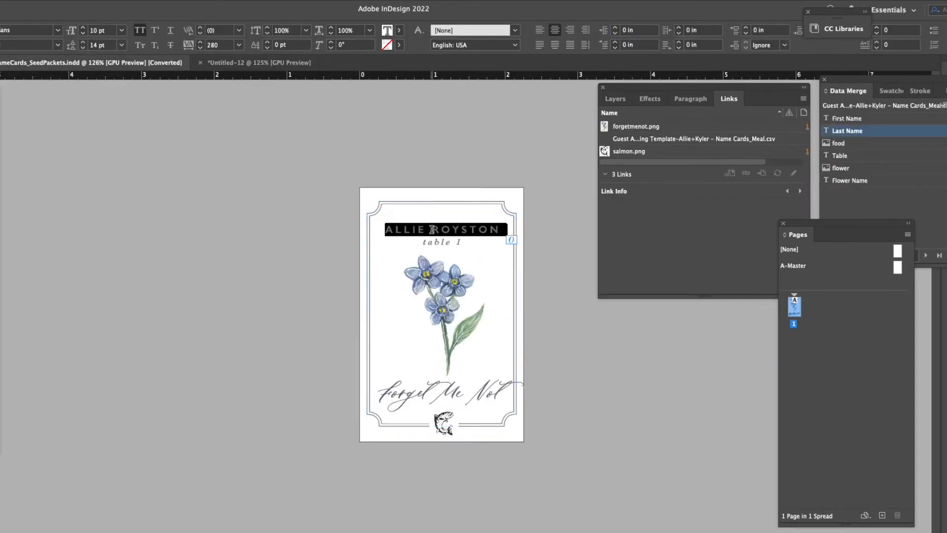
{"action": "left_click", "coordinate": [460, 243]}
{"action": "left_click_drag", "start_coordinate": [459, 242], "coordinate": [383, 229]}
{"action": "key", "text": "ctrl+c"}
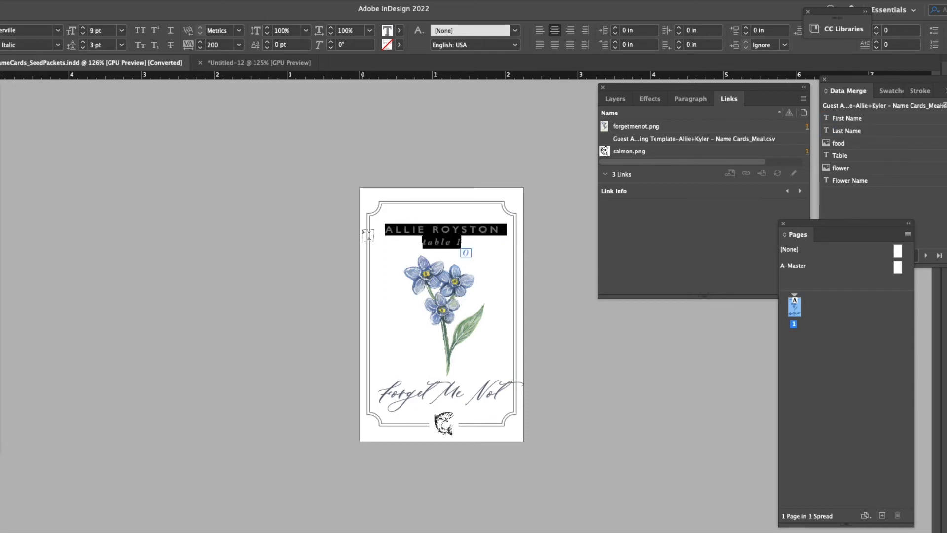
{"action": "left_click", "coordinate": [261, 62]}
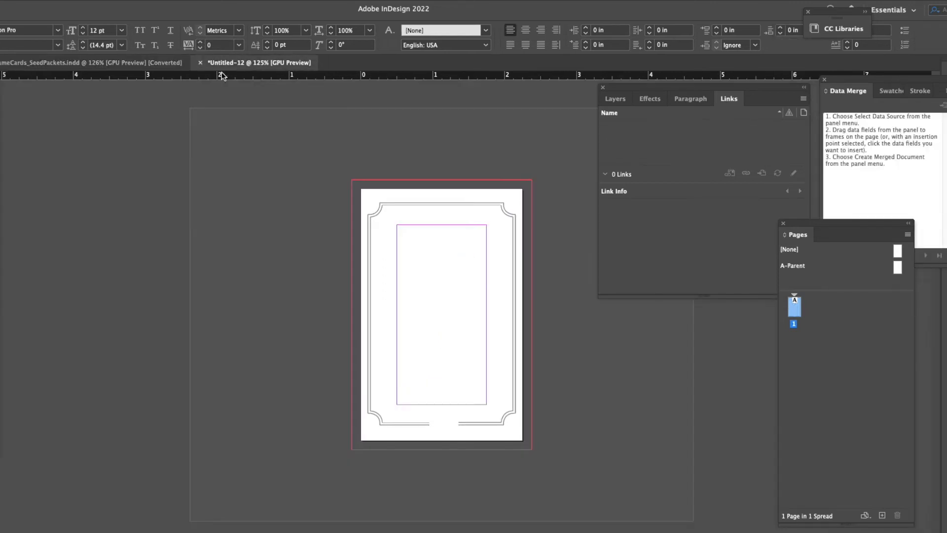
{"action": "left_click_drag", "start_coordinate": [384, 220], "coordinate": [500, 252]}
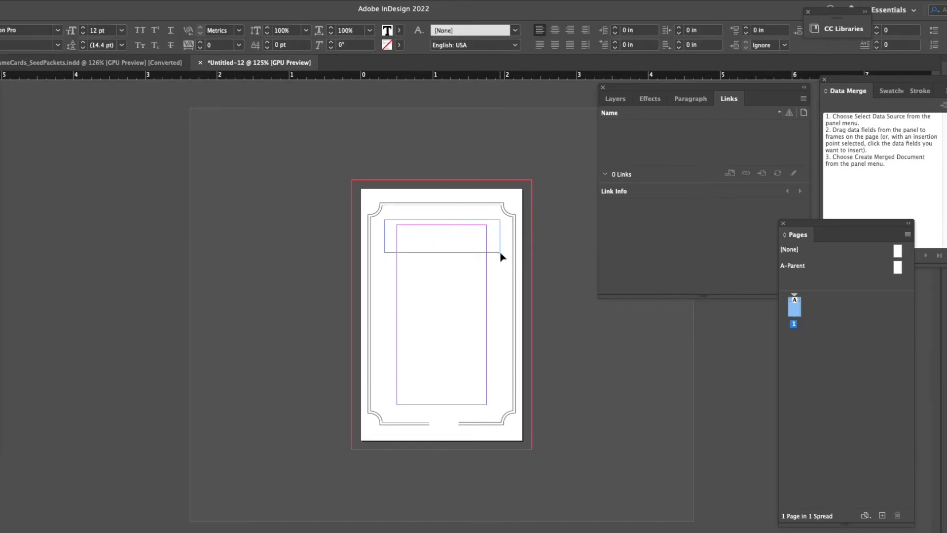
{"action": "key", "text": "ctrl+v"}
{"action": "left_click", "coordinate": [1, 123]}
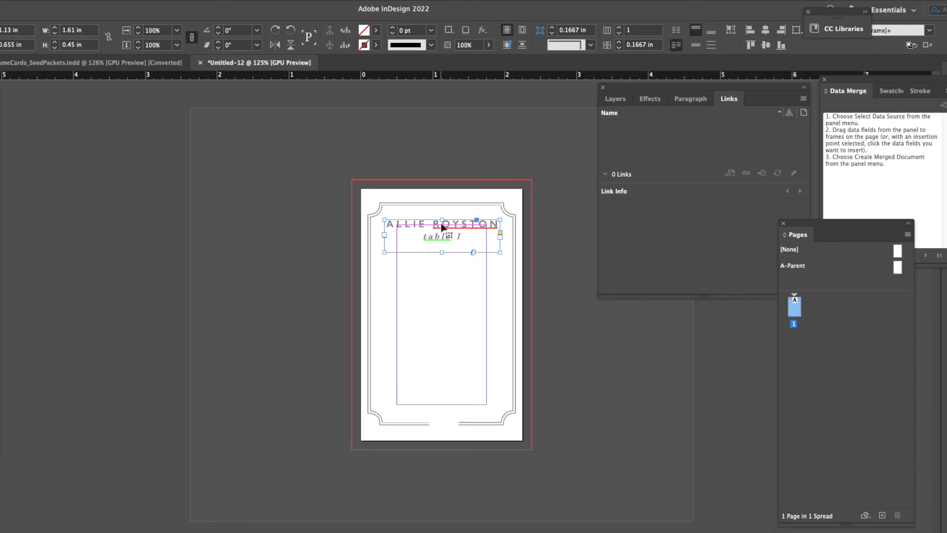
Shorten the name and table text frame to about 0.35 in, centre it horizontally on the card and display the page in preview mode
{"action": "left_click_drag", "start_coordinate": [441, 252], "coordinate": [465, 245]}
{"action": "left_click", "coordinate": [567, 319]}
{"action": "left_click", "coordinate": [572, 321]}
{"action": "key", "text": "w"}
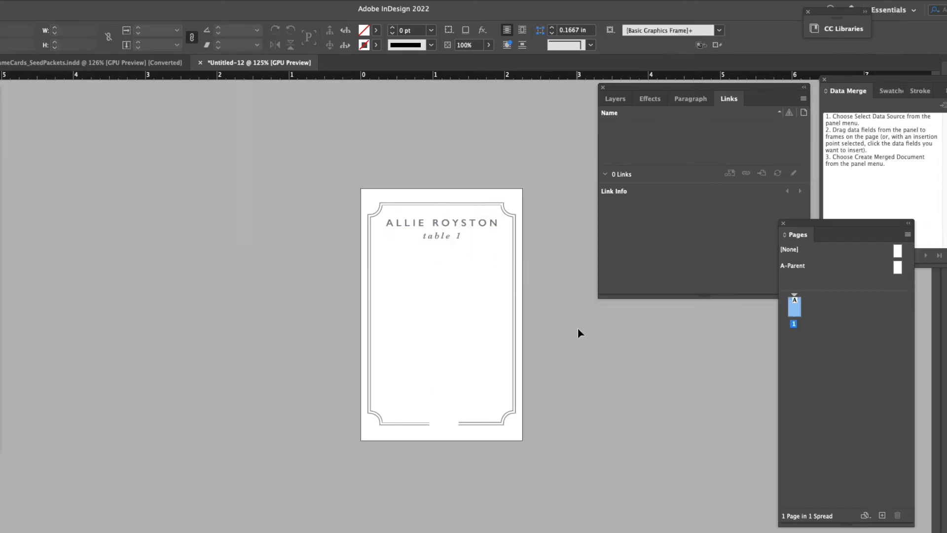
{"action": "left_click", "coordinate": [445, 227]}
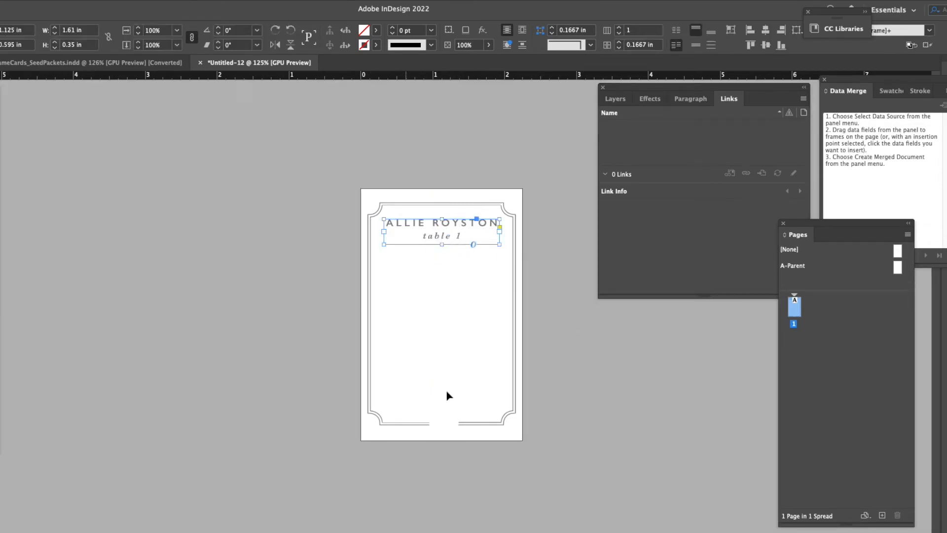
{"action": "left_click", "coordinate": [251, 376]}
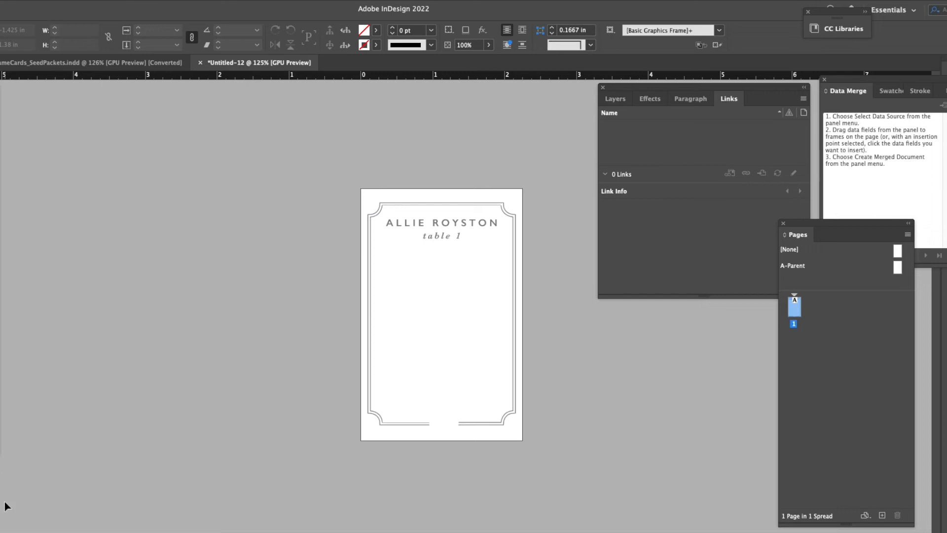
Place diablocosmos.png from the NameCards folder in Finder and centre it on the card below the table line
{"action": "key", "text": "super+Tab"}
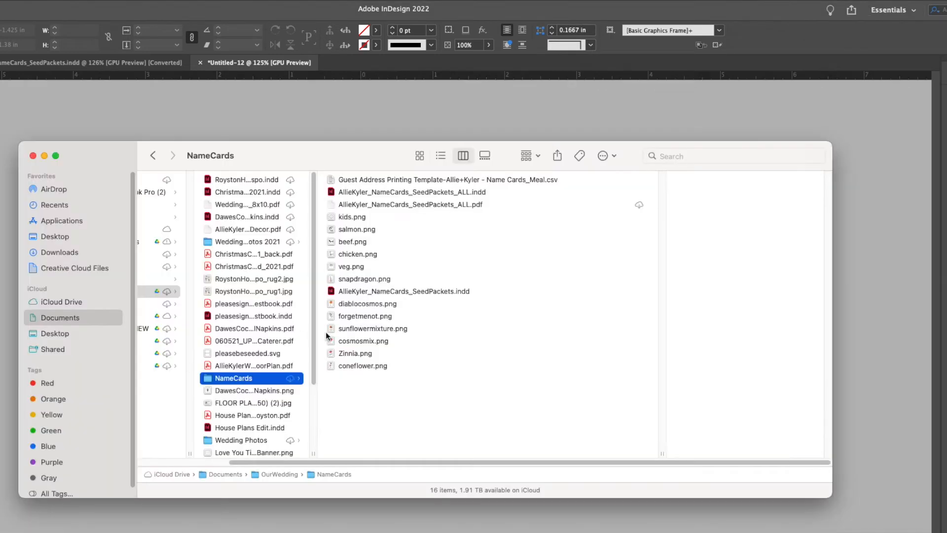
{"action": "left_click", "coordinate": [372, 304]}
{"action": "left_click_drag", "start_coordinate": [304, 151], "coordinate": [824, 130]}
{"action": "left_click_drag", "start_coordinate": [893, 283], "coordinate": [228, 335]}
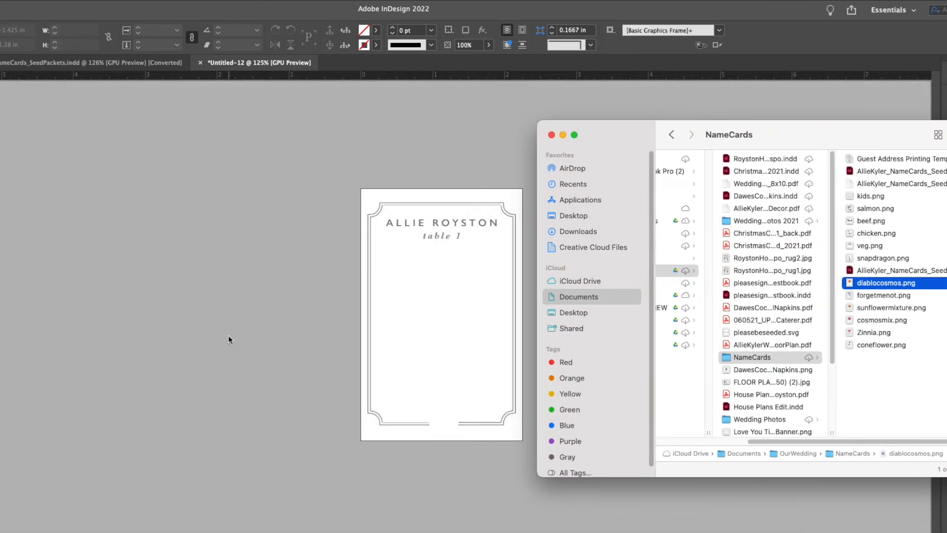
{"action": "left_click", "coordinate": [228, 259]}
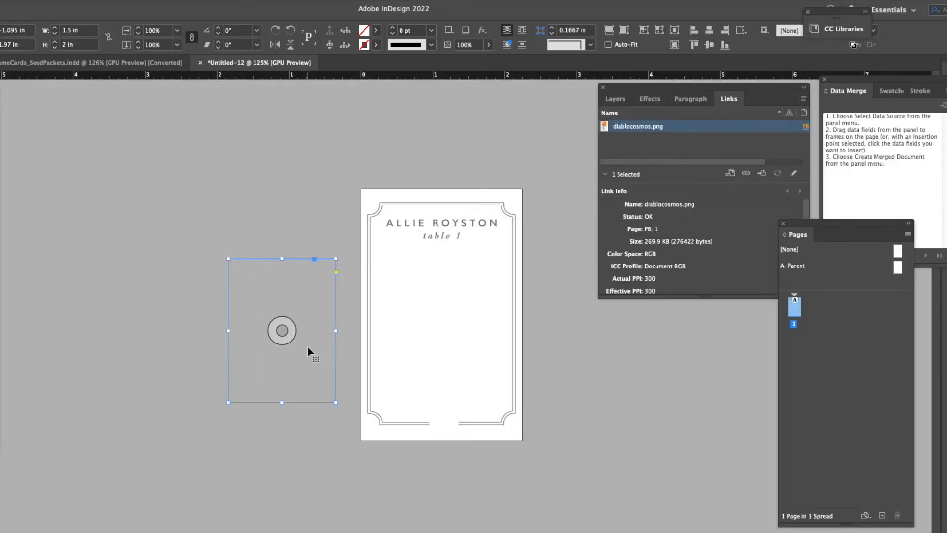
{"action": "left_click_drag", "start_coordinate": [318, 363], "coordinate": [472, 349]}
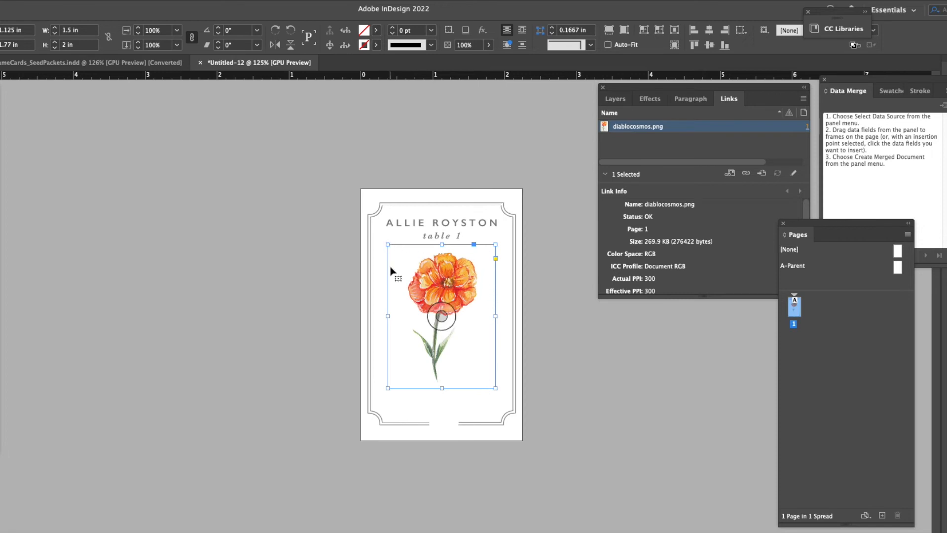
{"action": "left_click", "coordinate": [225, 358]}
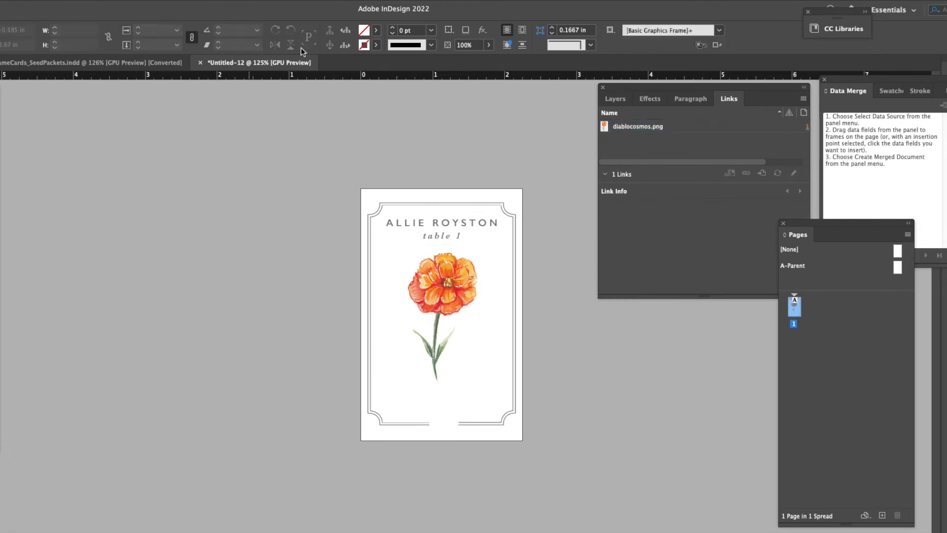
Copy the script flower name from the SeedPackets card into a new text frame, about 1.82 by 0.43 in, centred under the flower
{"action": "left_click", "coordinate": [91, 62]}
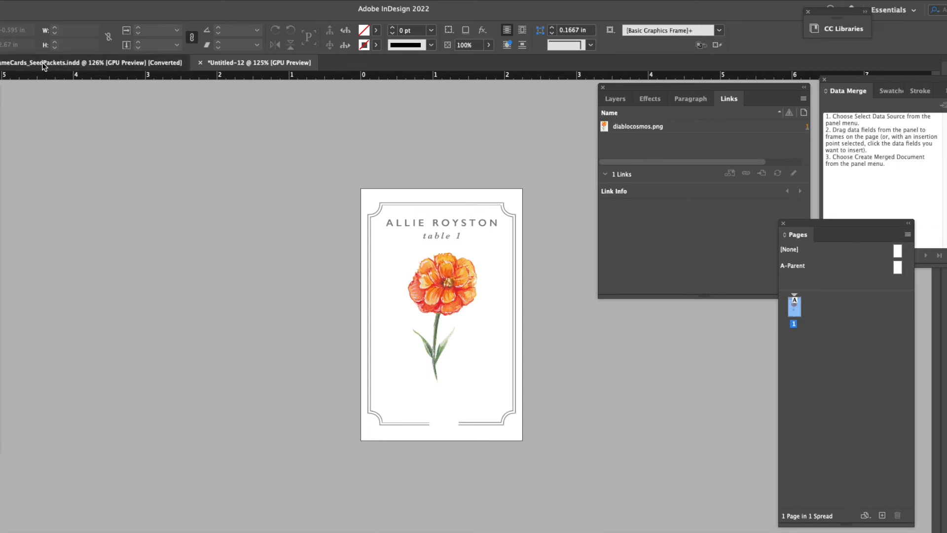
{"action": "double_click", "coordinate": [490, 397]}
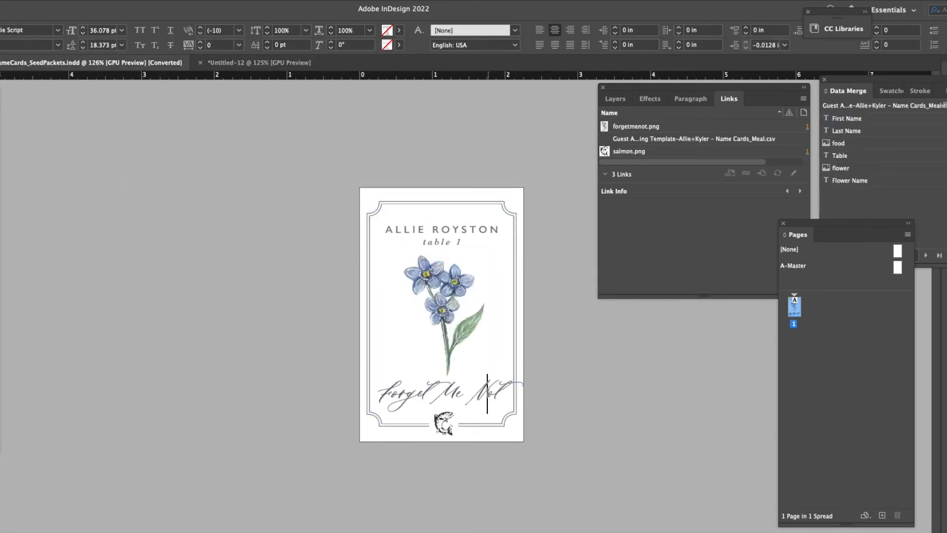
{"action": "double_click", "coordinate": [490, 397]}
{"action": "key", "text": "super+c"}
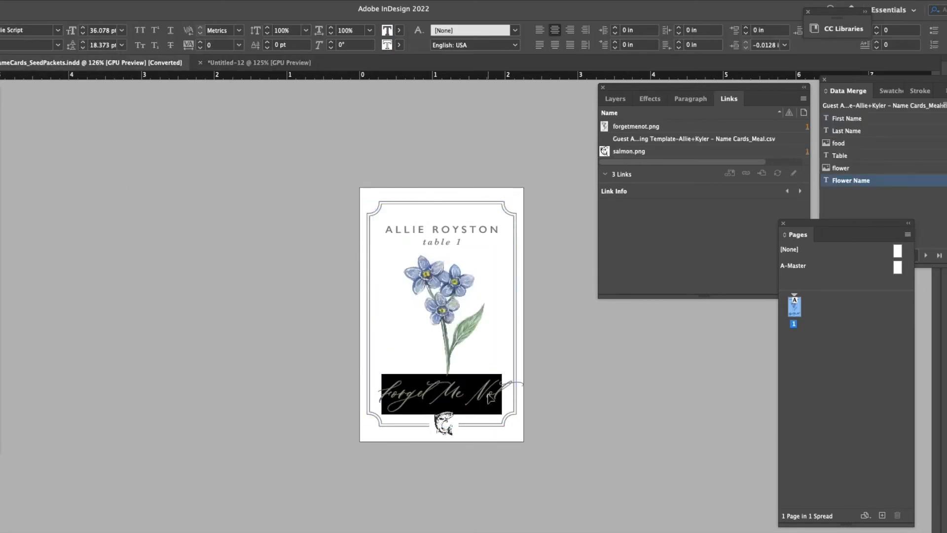
{"action": "left_click", "coordinate": [251, 63]}
{"action": "left_click_drag", "start_coordinate": [378, 381], "coordinate": [508, 413]}
{"action": "key", "text": "super+v"}
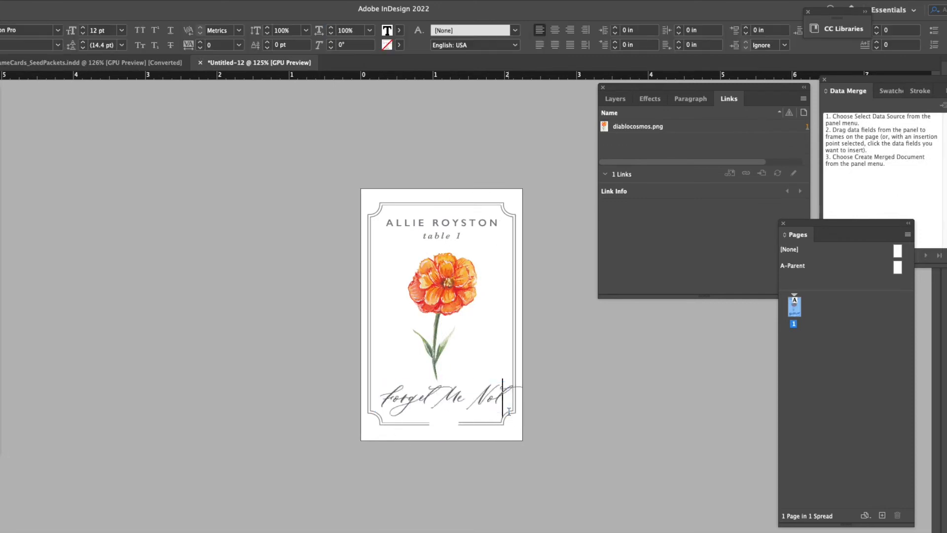
{"action": "key", "text": "Escape"}
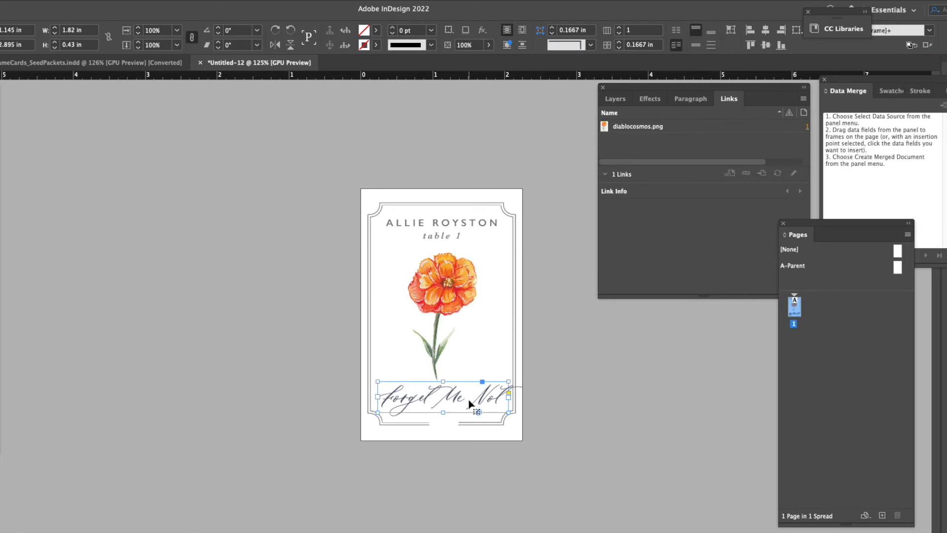
{"action": "left_click_drag", "start_coordinate": [472, 406], "coordinate": [470, 403]}
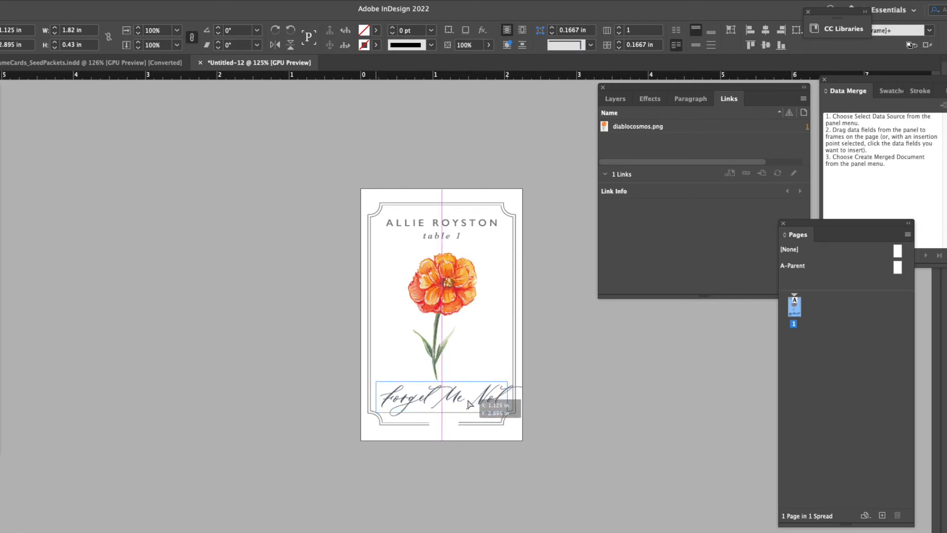
{"action": "left_click", "coordinate": [543, 445]}
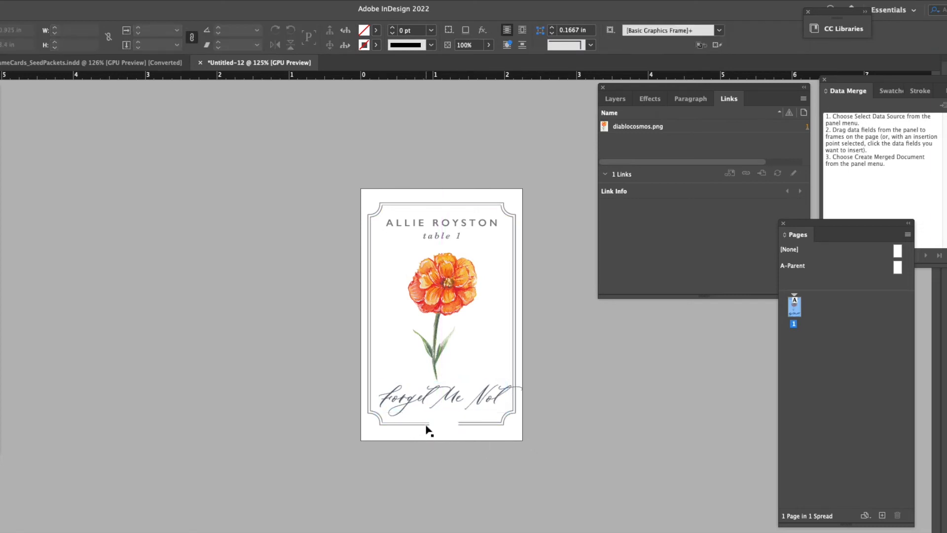
Place salmon.png from the NameCards folder in Finder and move it over the lower half of the card
{"action": "key", "text": "super+Tab"}
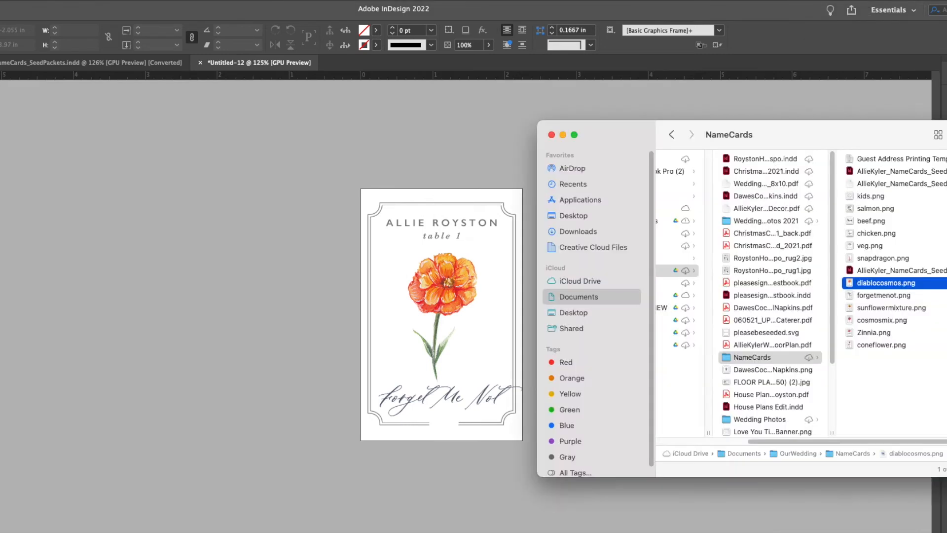
{"action": "left_click", "coordinate": [883, 209]}
{"action": "left_click_drag", "start_coordinate": [877, 206], "coordinate": [268, 335]}
{"action": "left_click", "coordinate": [267, 335]}
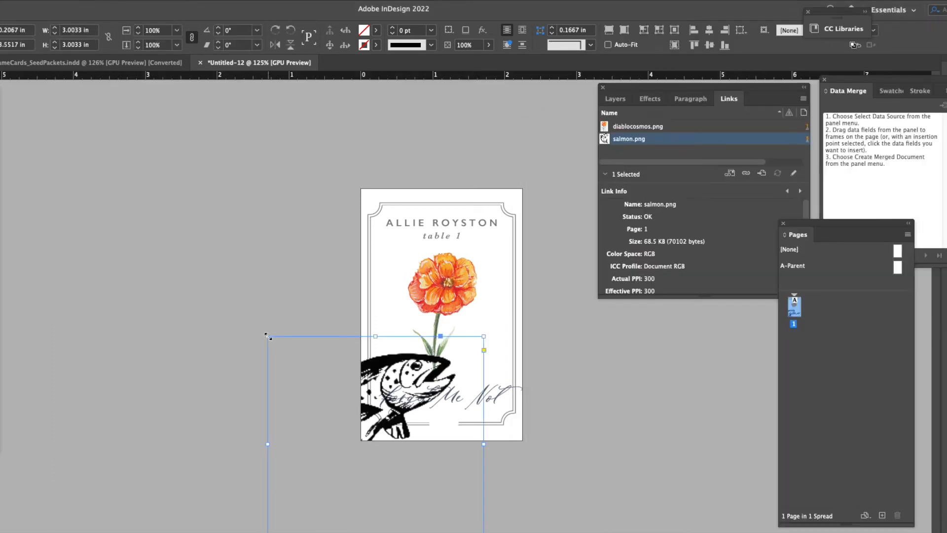
{"action": "left_click_drag", "start_coordinate": [444, 384], "coordinate": [531, 323]}
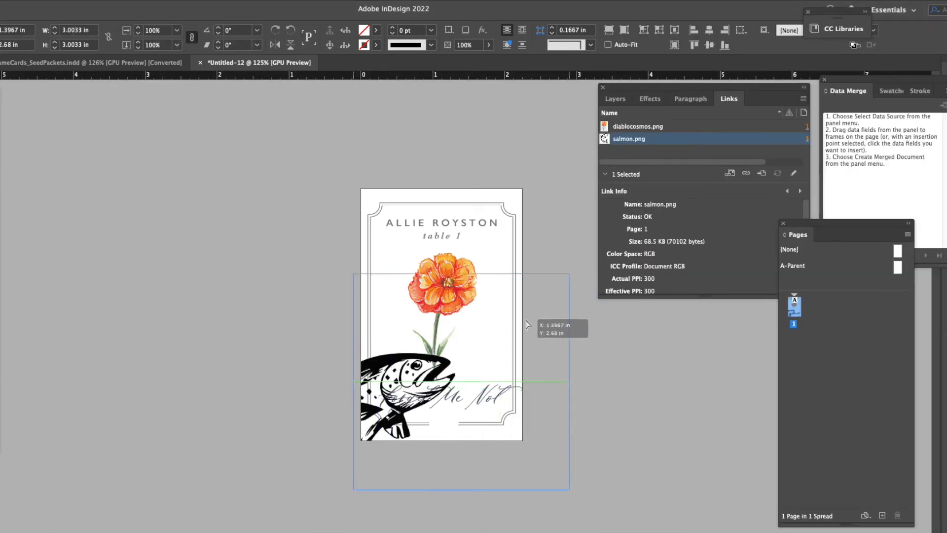
Scale the salmon image down to about 0.4 in square and position it in the gap of the lower border
{"action": "left_click_drag", "start_coordinate": [569, 271], "coordinate": [468, 407]}
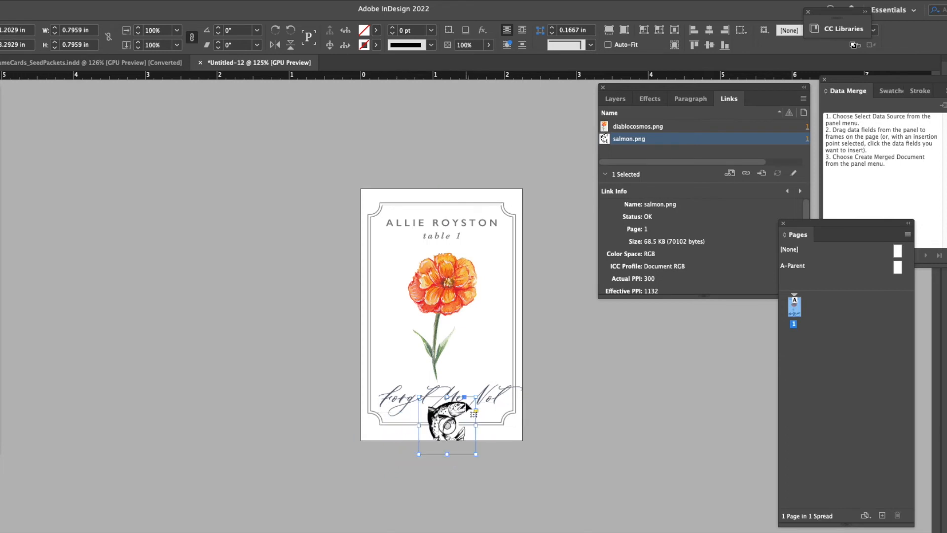
{"action": "left_click_drag", "start_coordinate": [475, 453], "coordinate": [443, 421]}
{"action": "key", "text": "Right"}
{"action": "key", "text": "Right"}
{"action": "key", "text": "Right"}
{"action": "key", "text": "Down"}
{"action": "key", "text": "Down"}
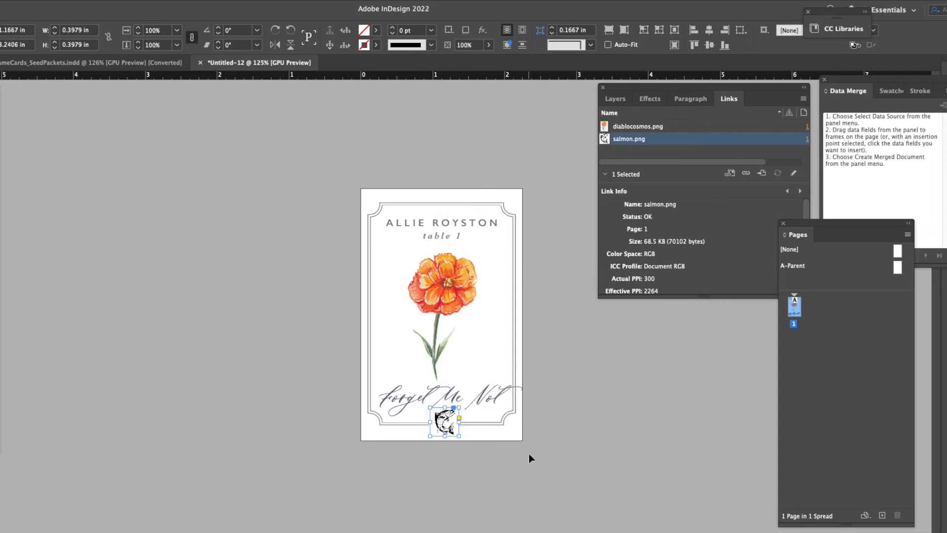
{"action": "left_click", "coordinate": [529, 454]}
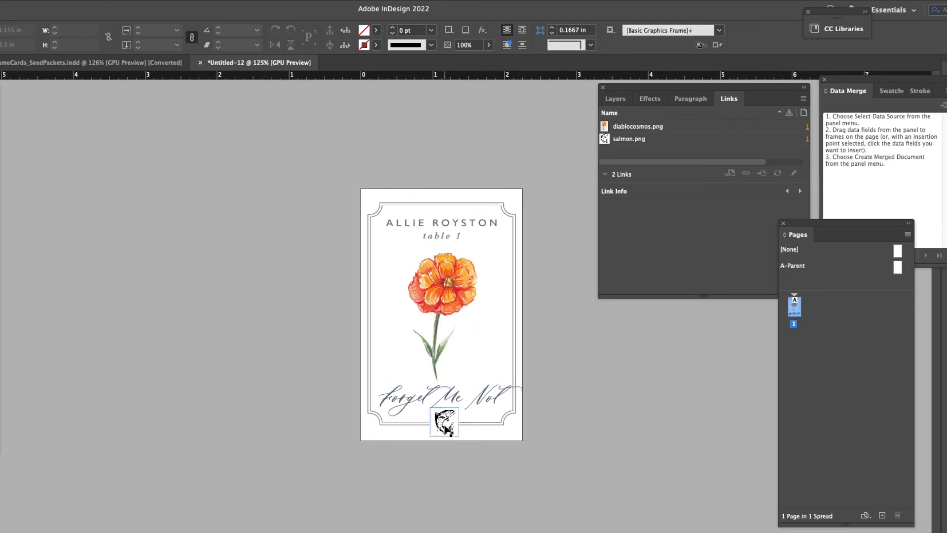
Save the document in the NameCards folder as an InDesign 2022 document, named with the couple's first names followed by _NameCards
{"action": "key", "text": "super+s"}
{"action": "type", "text": "AllieK"}
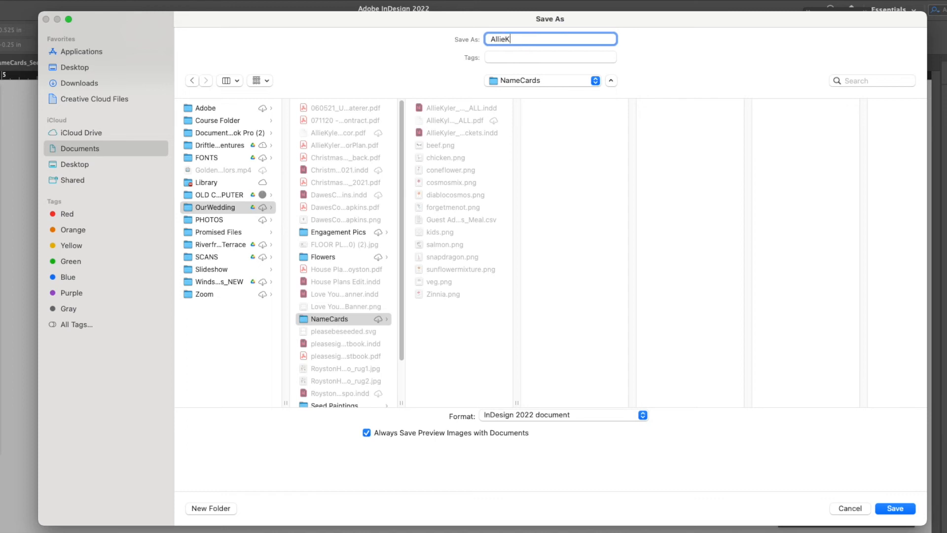
{"action": "type", "text": "ame"}
{"action": "type", "text": "Car"}
{"action": "key", "text": "BackSpace"}
{"action": "type", "text": "ar"}
{"action": "double_click", "coordinate": [516, 403]}
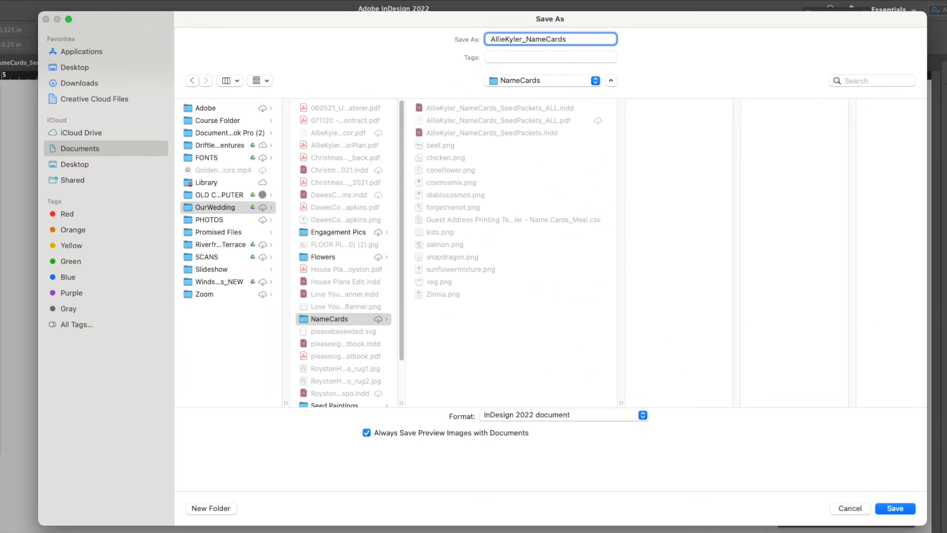
{"action": "left_click", "coordinate": [903, 512]}
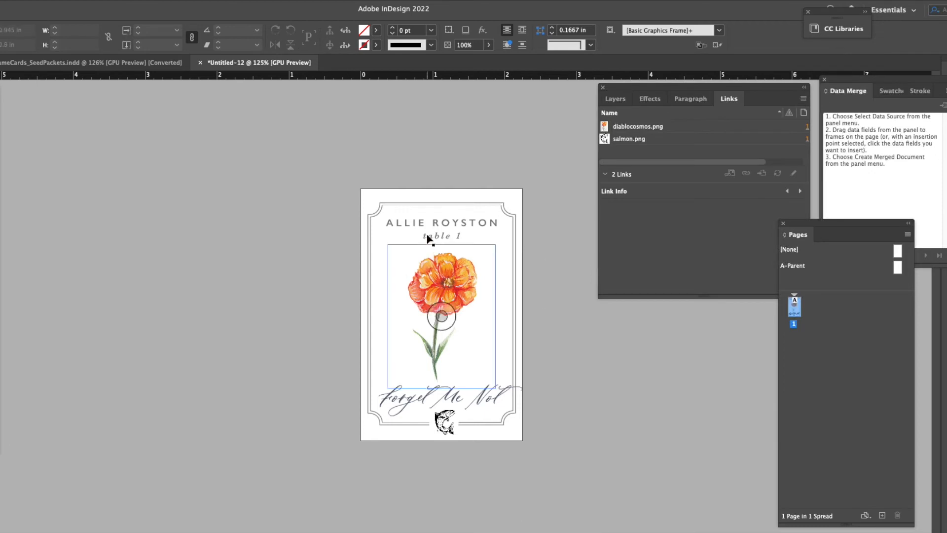
{"action": "left_click", "coordinate": [424, 221]}
{"action": "triple_click", "coordinate": [424, 221]}
{"action": "triple_click", "coordinate": [436, 235]}
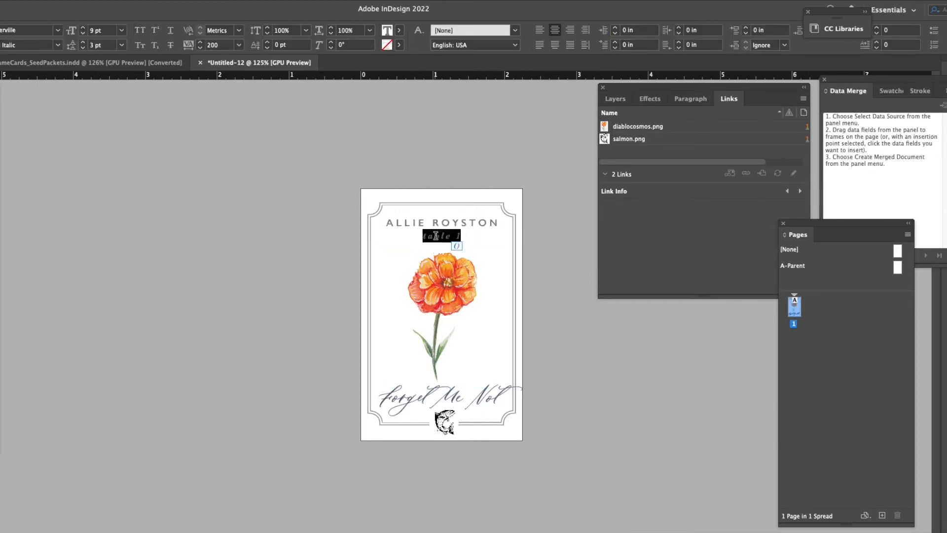
{"action": "triple_click", "coordinate": [411, 399]}
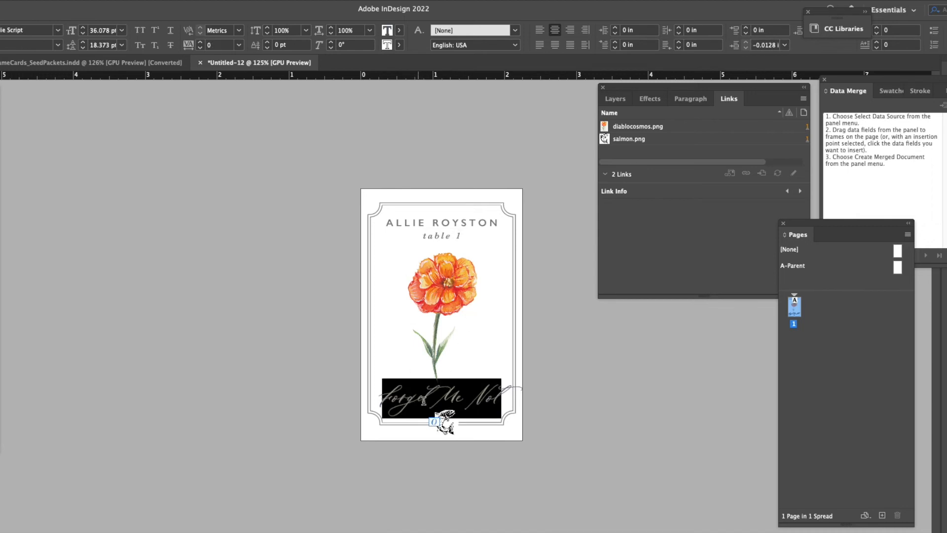
{"action": "key", "text": "Escape"}
{"action": "left_click", "coordinate": [303, 428]}
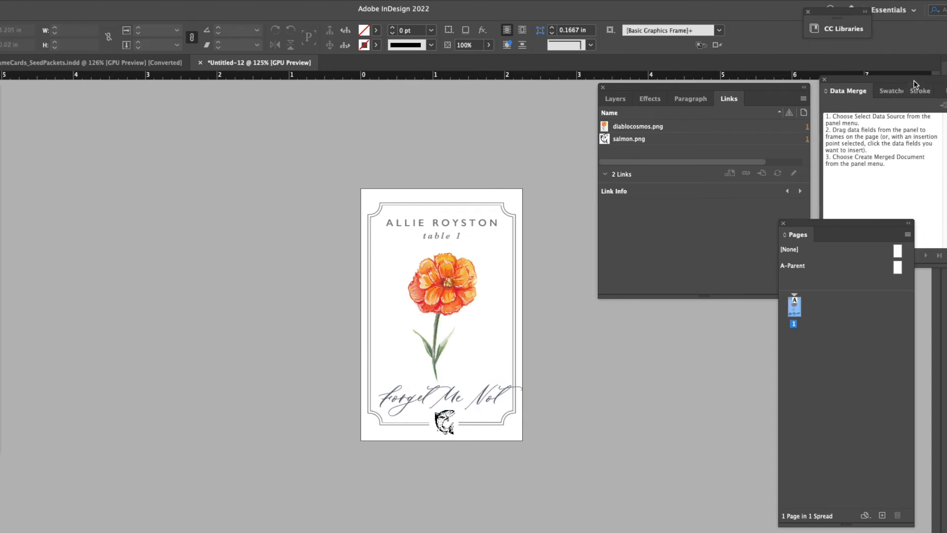
Move the Links panel out of the way, then bring the Data Merge panel beside the card and enlarge it
{"action": "left_click_drag", "start_coordinate": [678, 93], "coordinate": [750, 218]}
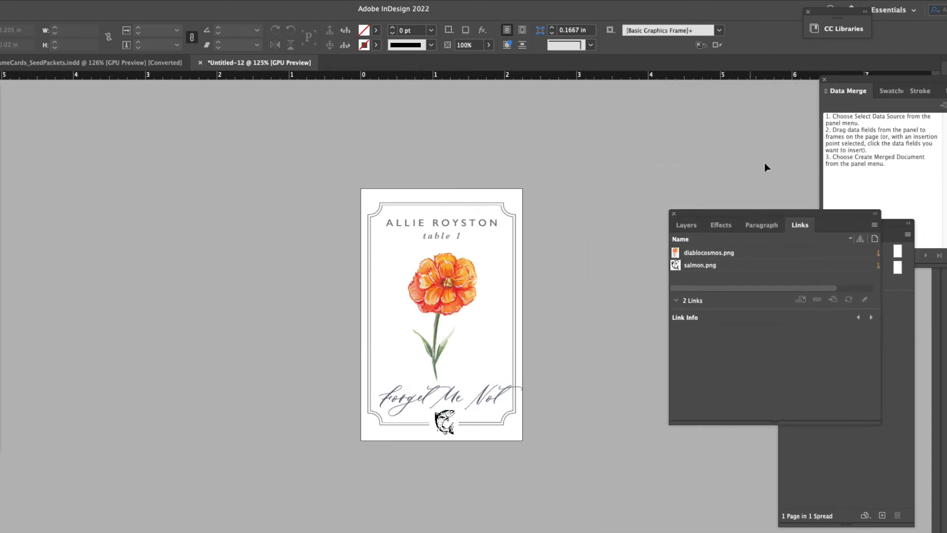
{"action": "left_click_drag", "start_coordinate": [882, 78], "coordinate": [656, 56]}
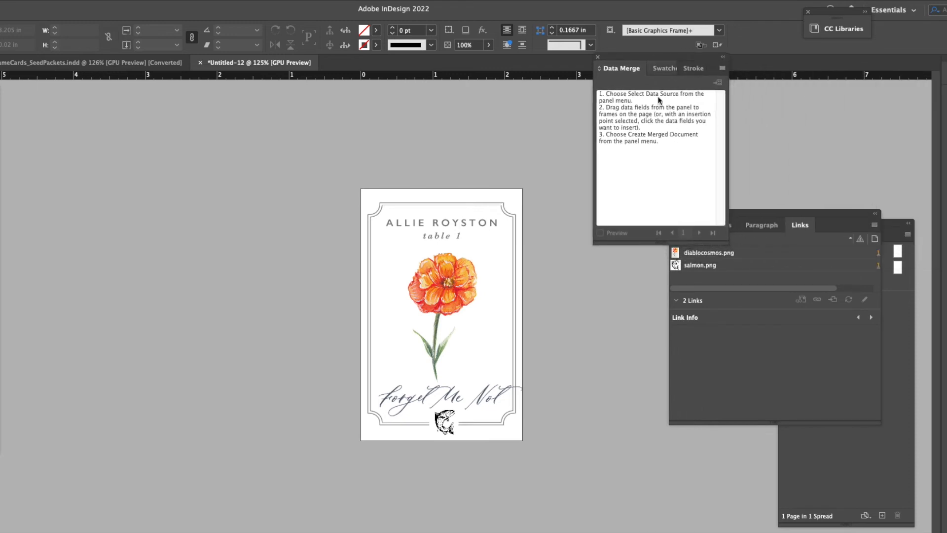
{"action": "left_click_drag", "start_coordinate": [727, 243], "coordinate": [847, 286]}
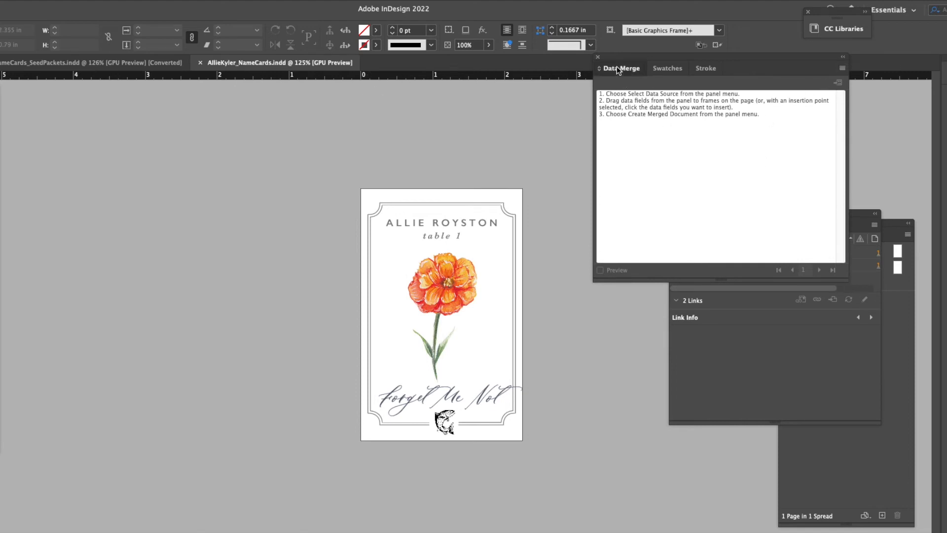
{"action": "left_click", "coordinate": [238, 2]}
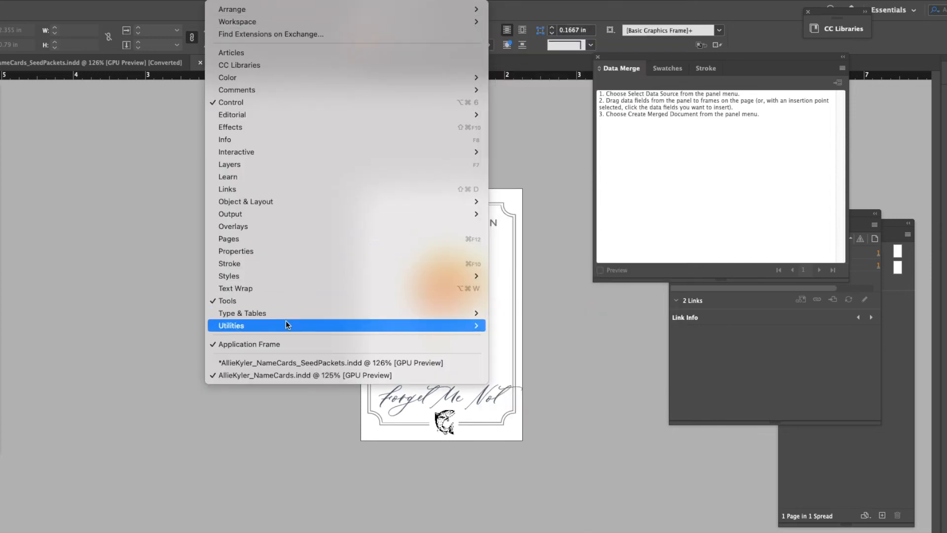
{"action": "mouse_move", "coordinate": [286, 321]}
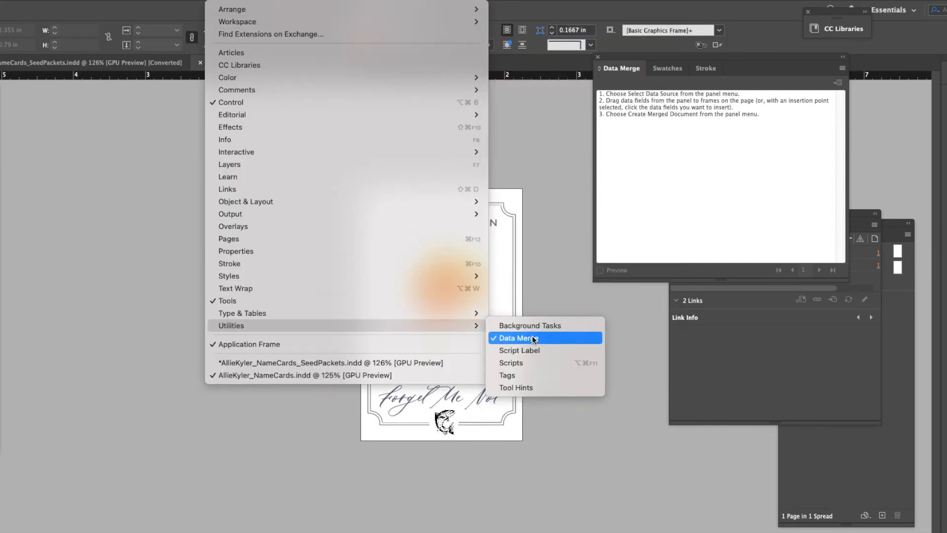
{"action": "left_click", "coordinate": [676, 135]}
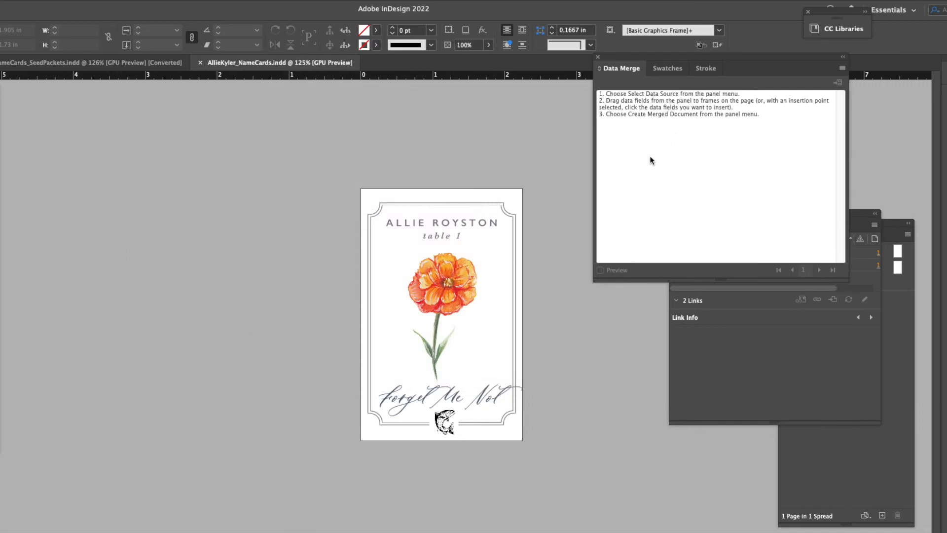
Load the Name Cards_Meal guest list CSV from the NameCards folder as the merge data source, with comma delimiter, ASCII encoding and Macintosh platform
{"action": "left_click", "coordinate": [842, 69]}
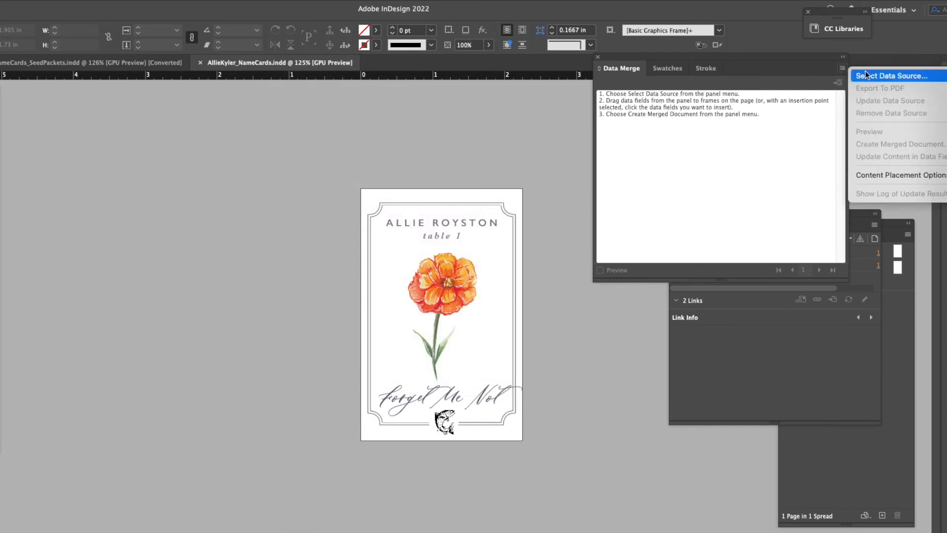
{"action": "left_click", "coordinate": [866, 73]}
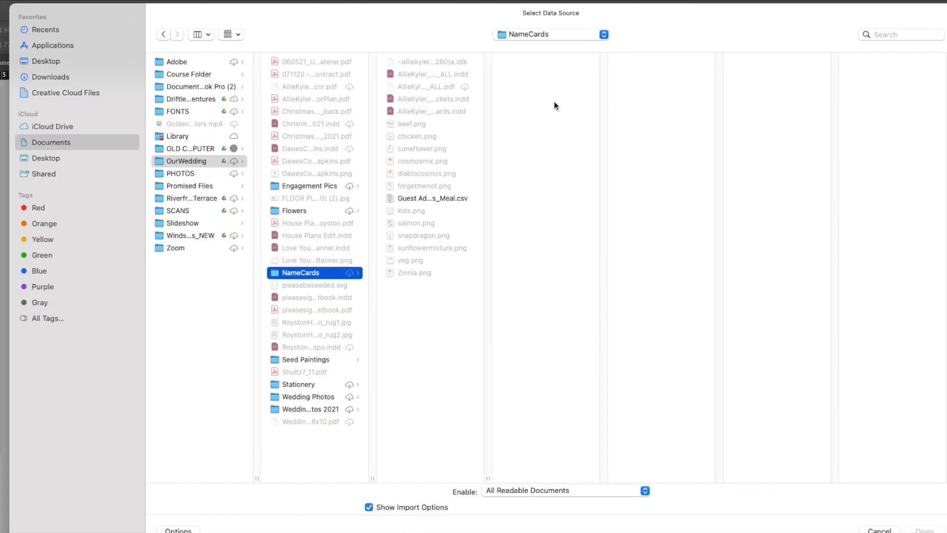
{"action": "left_click", "coordinate": [501, 35]}
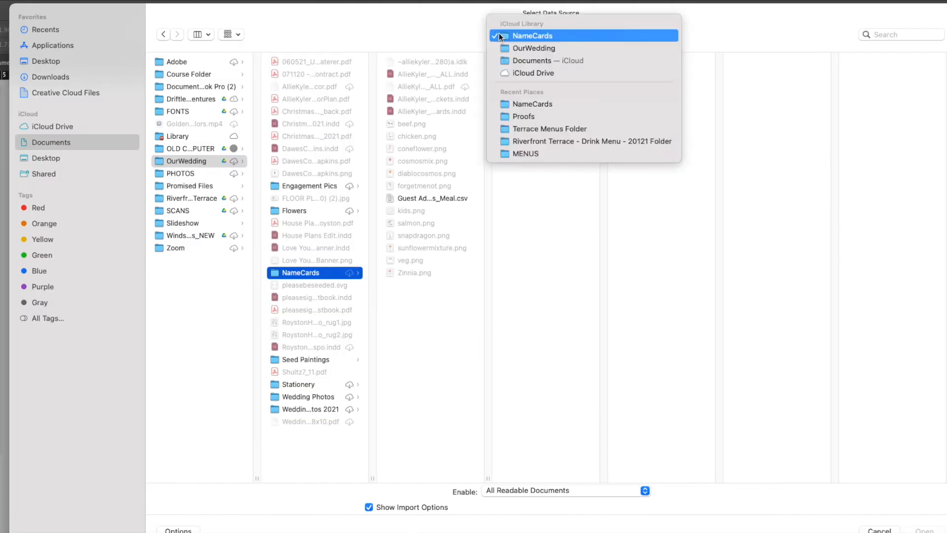
{"action": "left_click", "coordinate": [501, 36]}
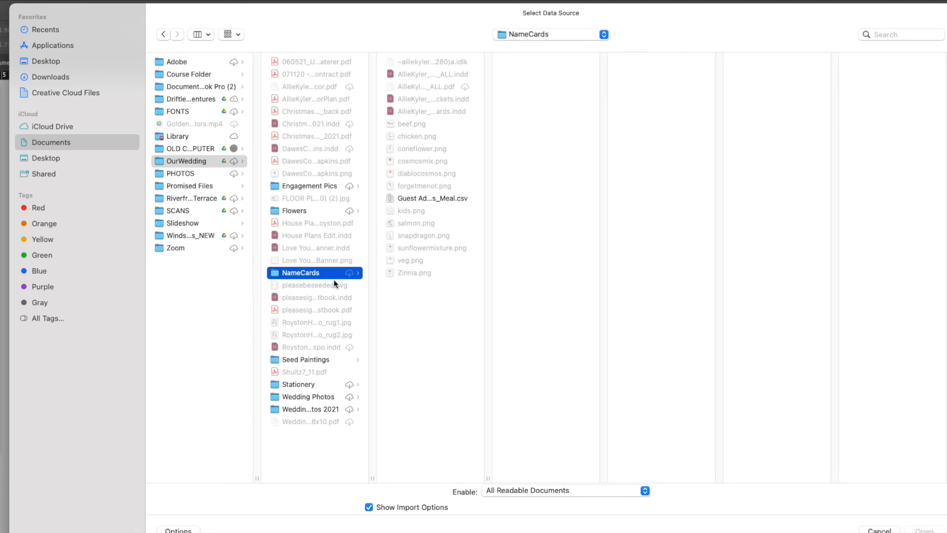
{"action": "left_click_drag", "start_coordinate": [488, 478], "coordinate": [590, 476]}
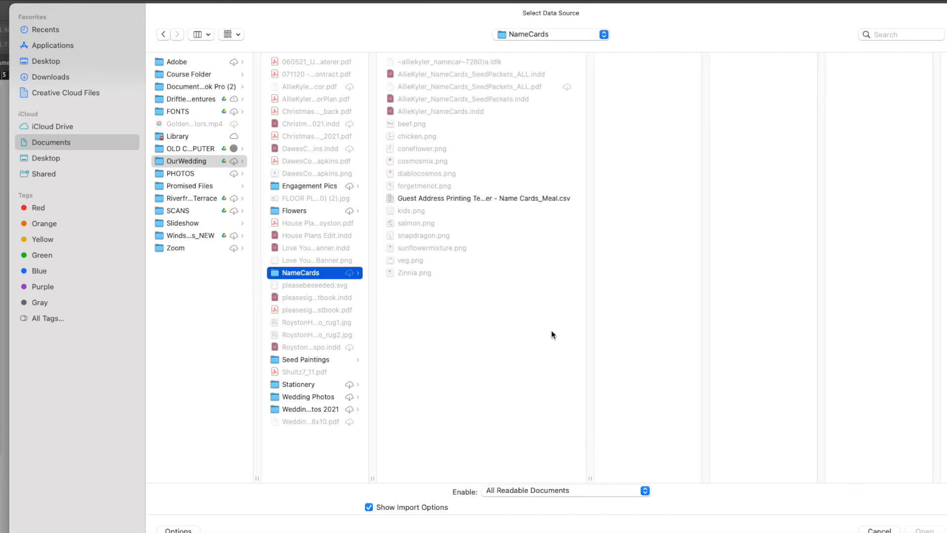
{"action": "left_click", "coordinate": [556, 200]}
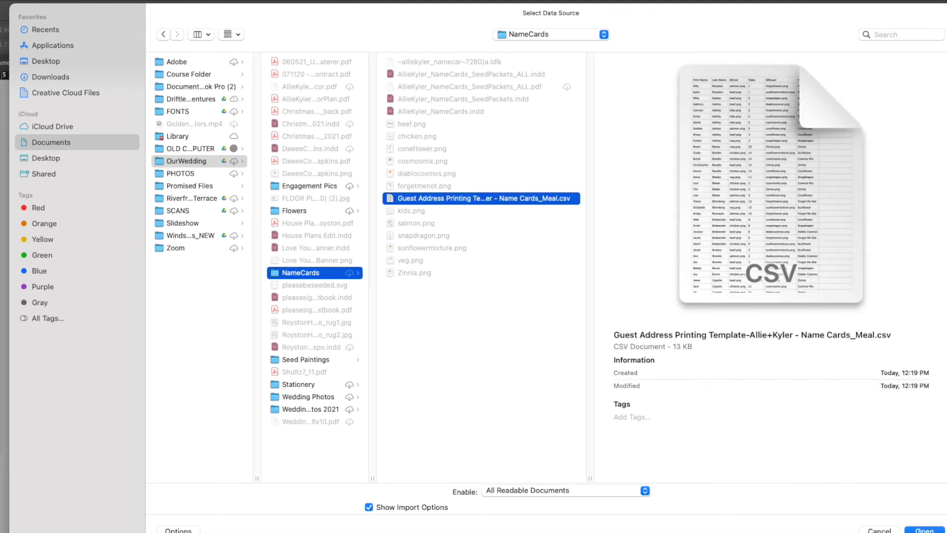
{"action": "key", "text": "Return"}
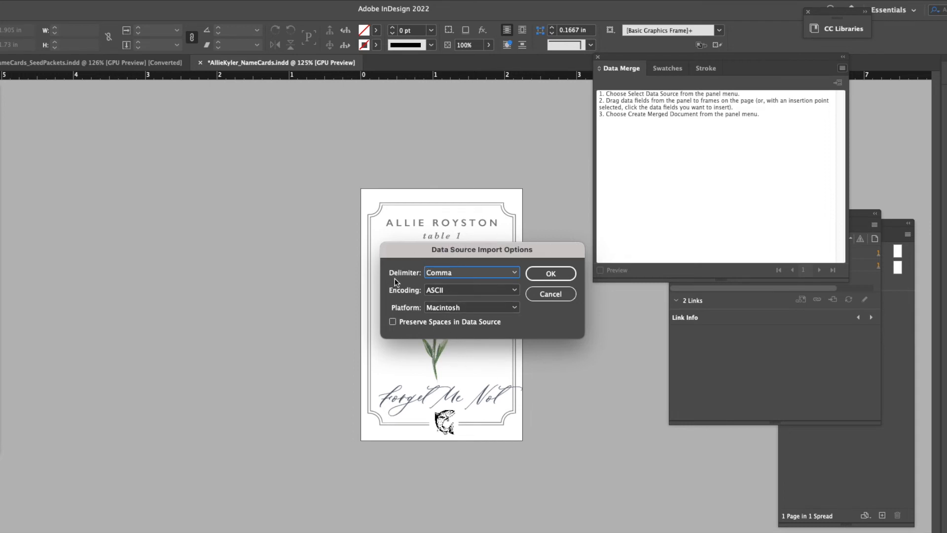
{"action": "left_click", "coordinate": [436, 271]}
{"action": "left_click", "coordinate": [439, 271]}
{"action": "left_click", "coordinate": [551, 274]}
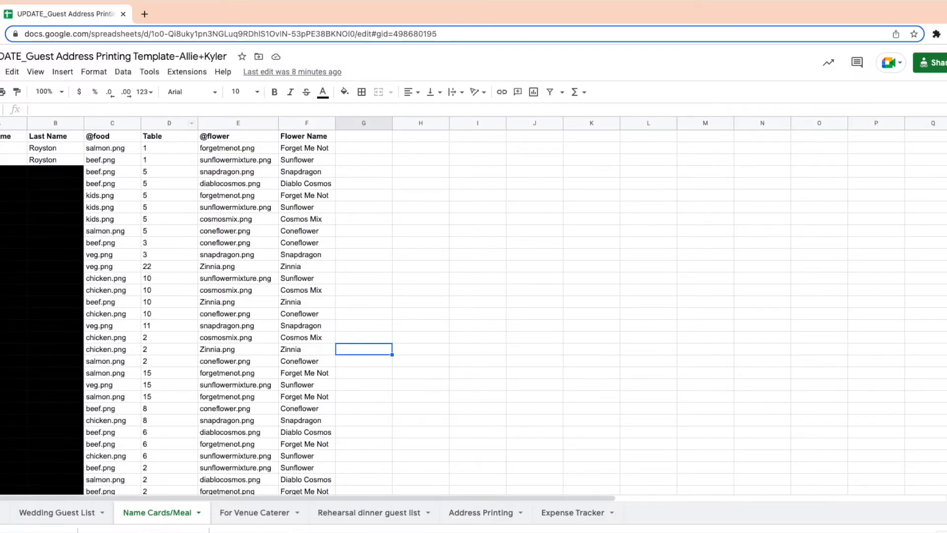
Switch to the Google Sheets guest list and review the food, table, flower and flower name columns in the Name Cards/Meal sheet
{"action": "left_click", "coordinate": [396, 233]}
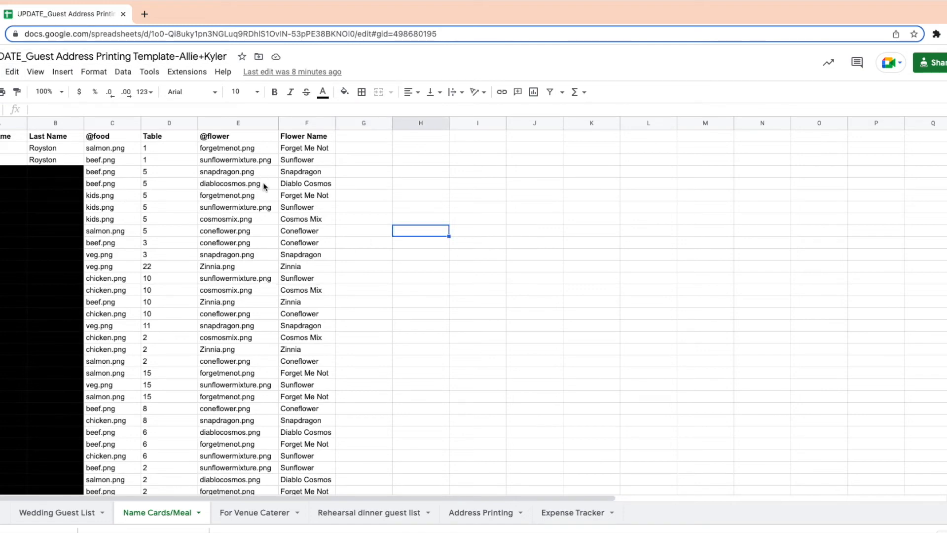
{"action": "scroll", "coordinate": [264, 186], "scroll_direction": "down", "scroll_amount": 15}
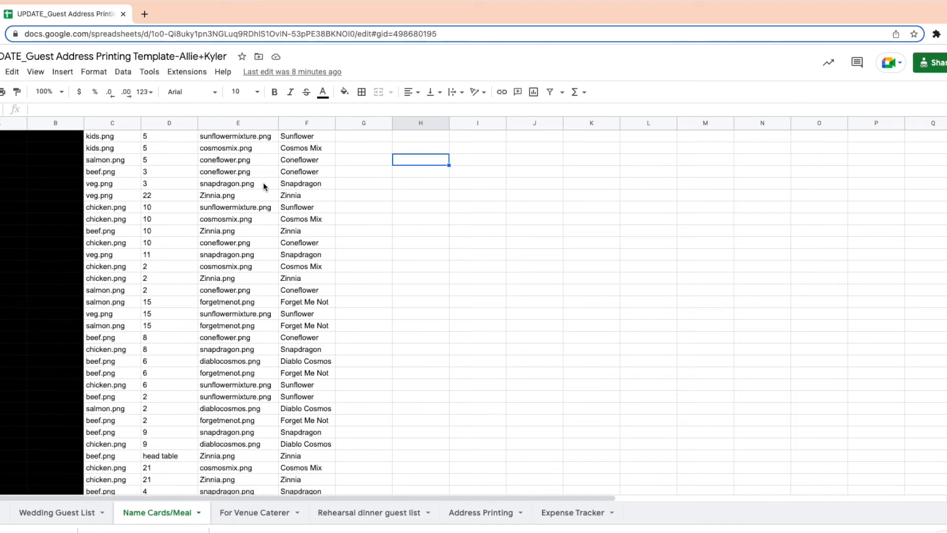
{"action": "scroll", "coordinate": [265, 186], "scroll_direction": "down", "scroll_amount": 20}
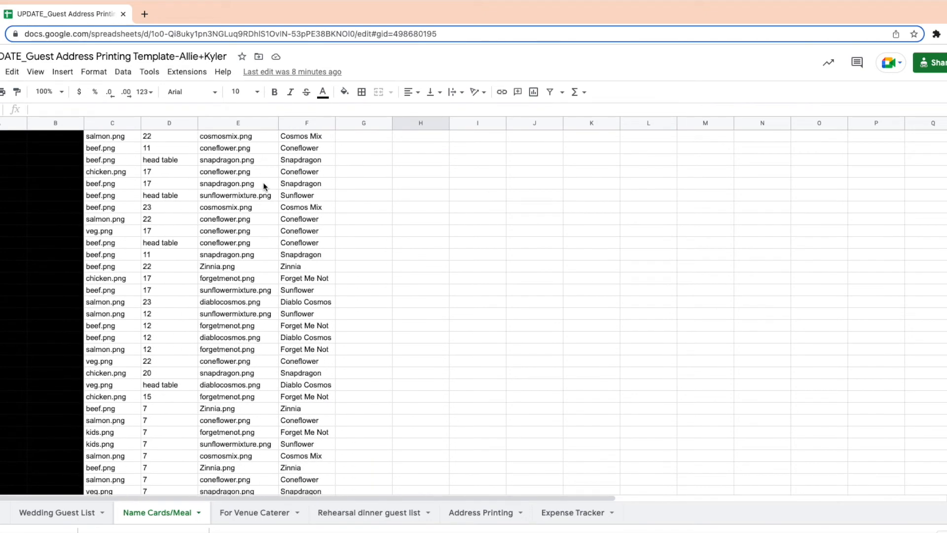
{"action": "scroll", "coordinate": [265, 186], "scroll_direction": "down", "scroll_amount": 20}
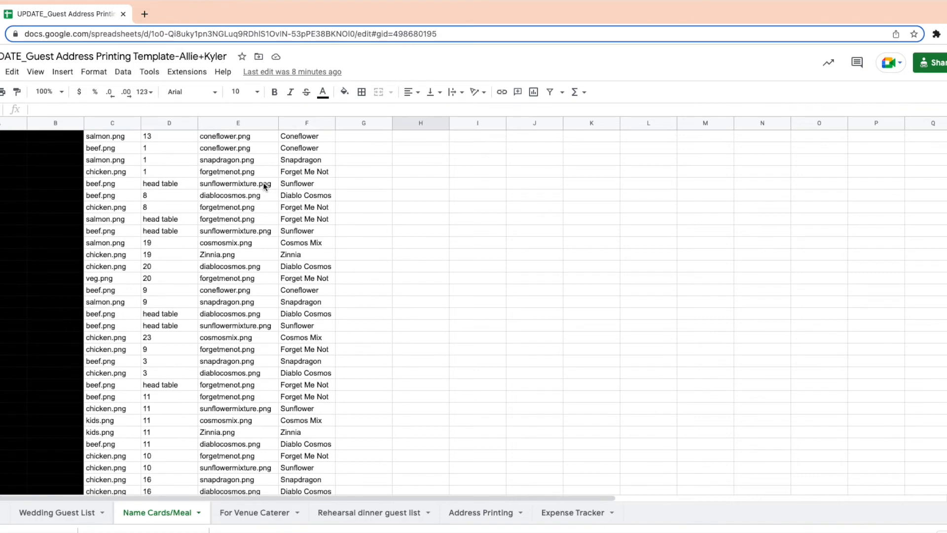
{"action": "scroll", "coordinate": [264, 187], "scroll_direction": "up", "scroll_amount": 10}
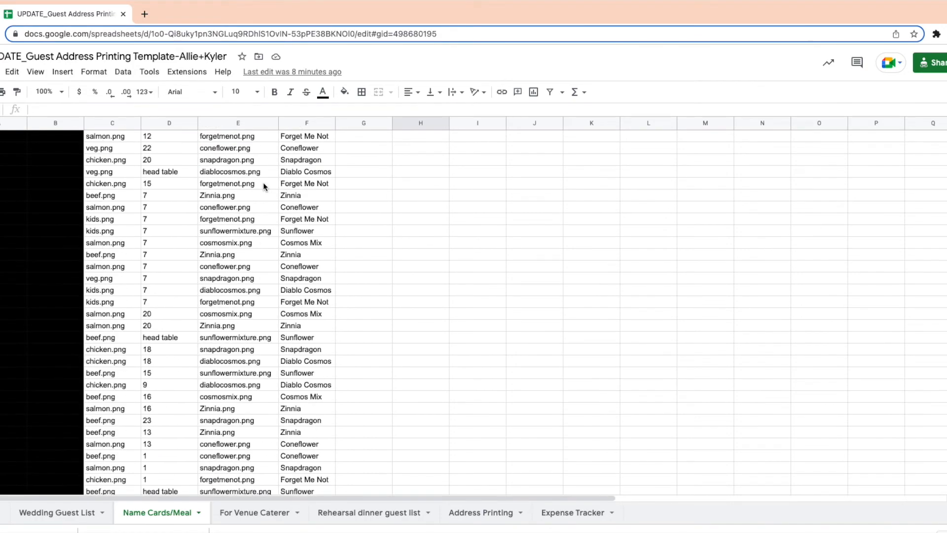
{"action": "scroll", "coordinate": [265, 186], "scroll_direction": "up", "scroll_amount": 15}
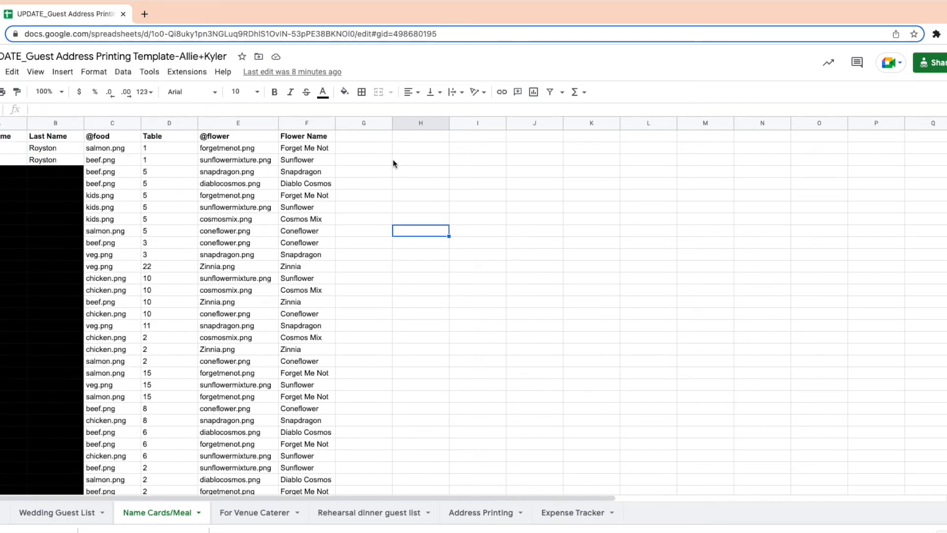
{"action": "scroll", "coordinate": [360, 139], "scroll_direction": "down", "scroll_amount": 10}
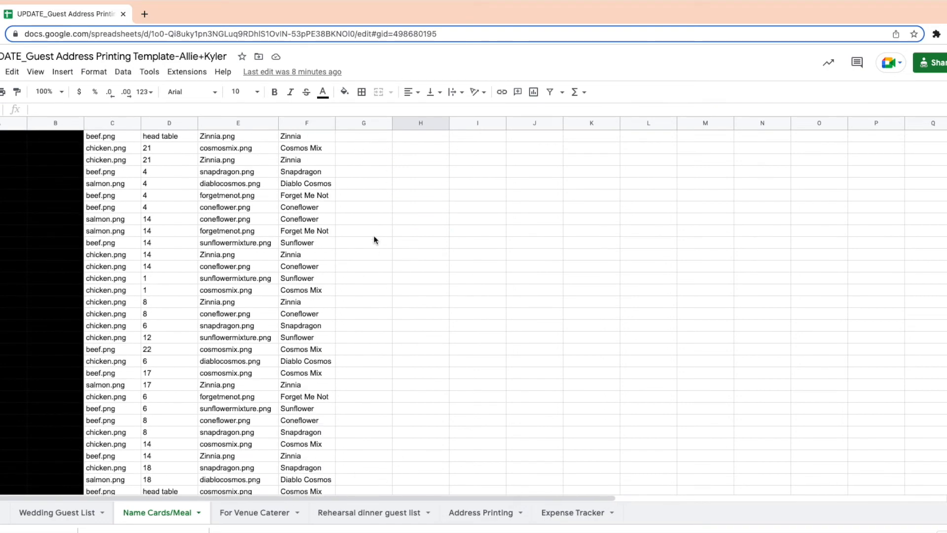
{"action": "scroll", "coordinate": [503, 297], "scroll_direction": "down", "scroll_amount": 15}
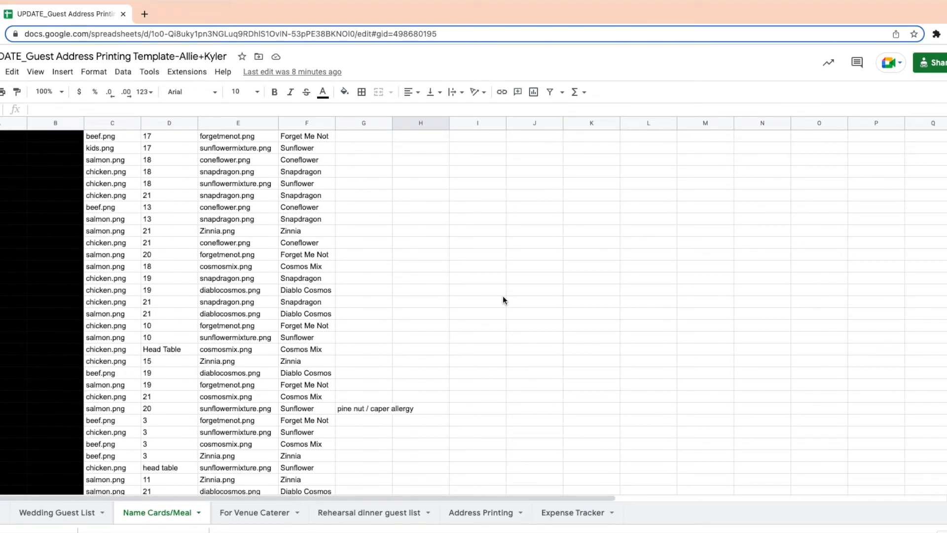
{"action": "scroll", "coordinate": [503, 298], "scroll_direction": "up", "scroll_amount": 20}
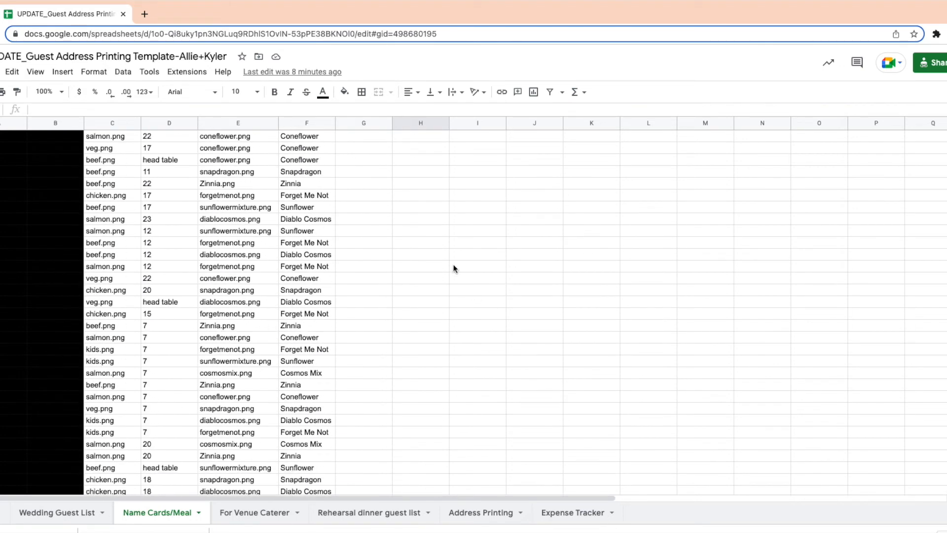
Copy the full guest table, First Name through Flower Name, into a new sheet as unformatted values and return to the Name Cards/Meal sheet
{"action": "left_click_drag", "start_coordinate": [14, 136], "coordinate": [296, 317]}
{"action": "scroll", "coordinate": [324, 219], "scroll_direction": "down", "scroll_amount": 20}
{"action": "scroll", "coordinate": [324, 219], "scroll_direction": "down", "scroll_amount": 20}
{"action": "scroll", "coordinate": [324, 218], "scroll_direction": "down", "scroll_amount": 20}
{"action": "scroll", "coordinate": [324, 218], "scroll_direction": "down", "scroll_amount": 4}
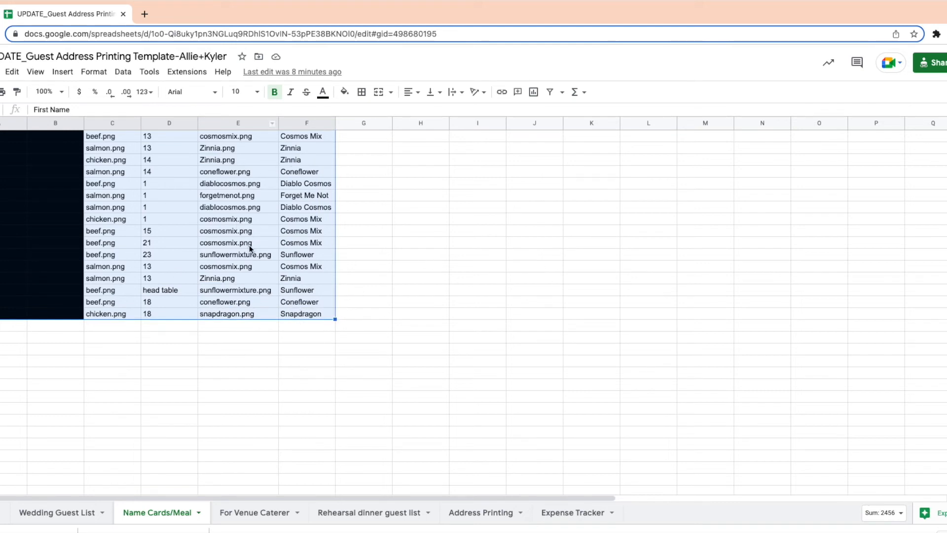
{"action": "key", "text": "ctrl+c"}
{"action": "left_click", "coordinate": [0, 512]}
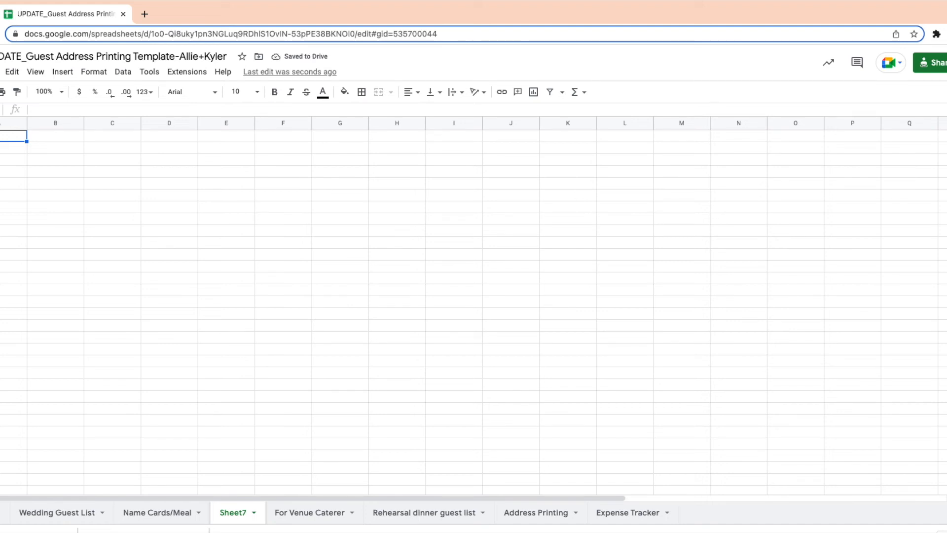
{"action": "key", "text": "ctrl+v"}
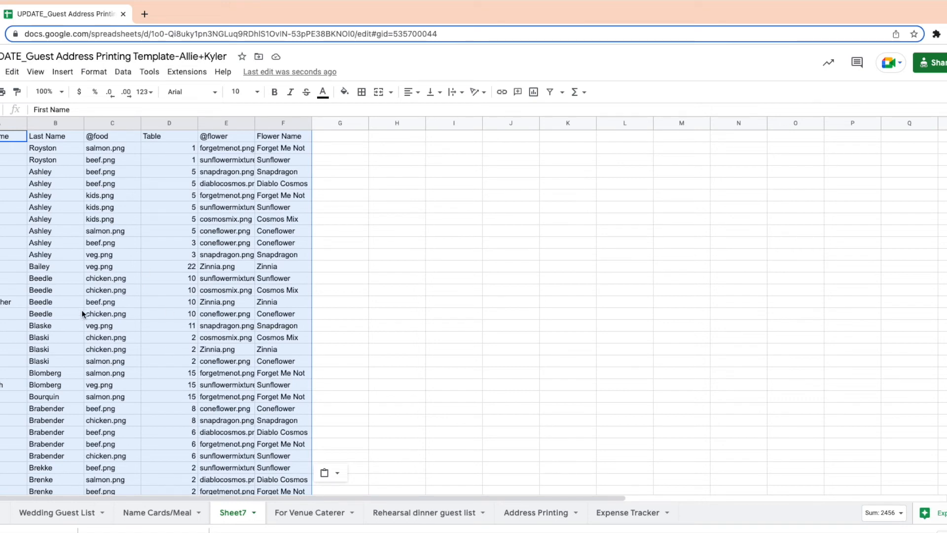
{"action": "left_click", "coordinate": [166, 512]}
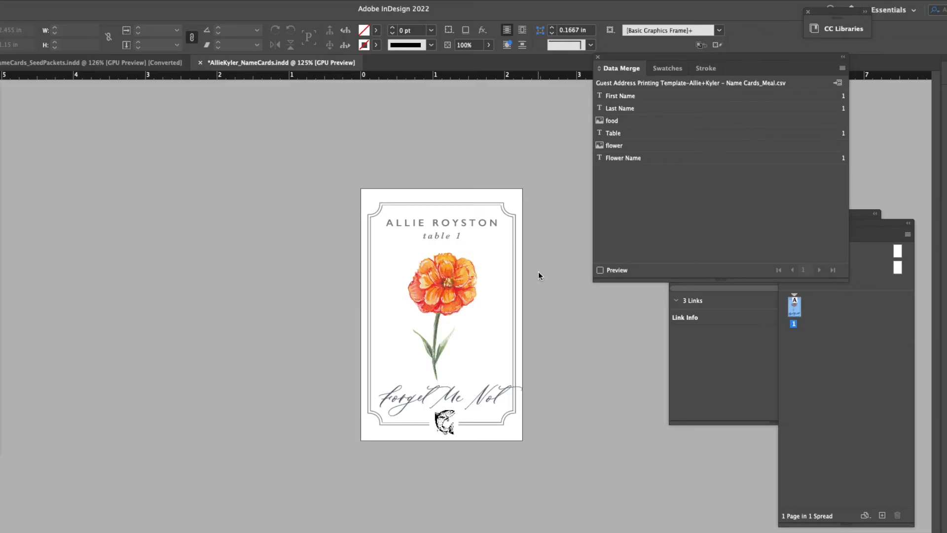
Switch to InDesign and replace the guest's first name on the card's name line with the First Name data field
{"action": "left_click", "coordinate": [490, 226]}
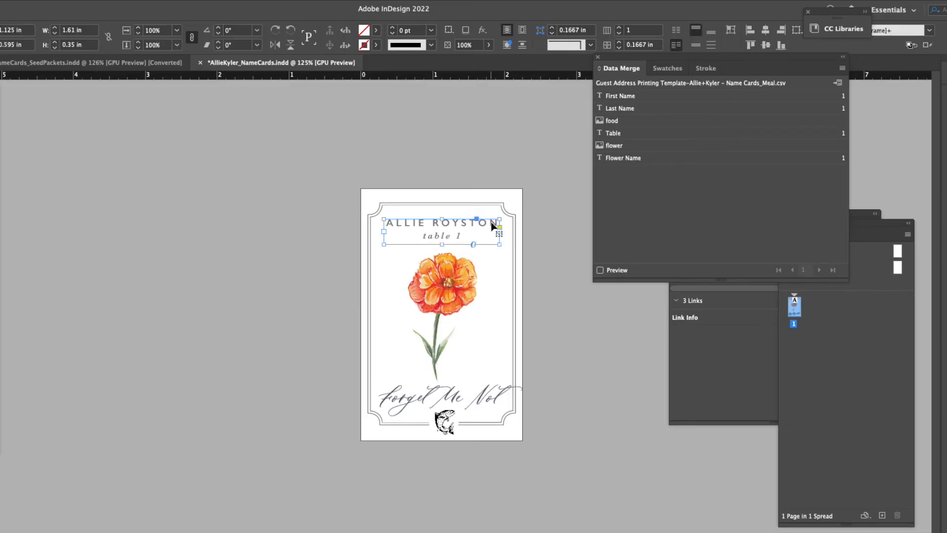
{"action": "double_click", "coordinate": [490, 226]}
{"action": "left_click_drag", "start_coordinate": [497, 223], "coordinate": [389, 222]}
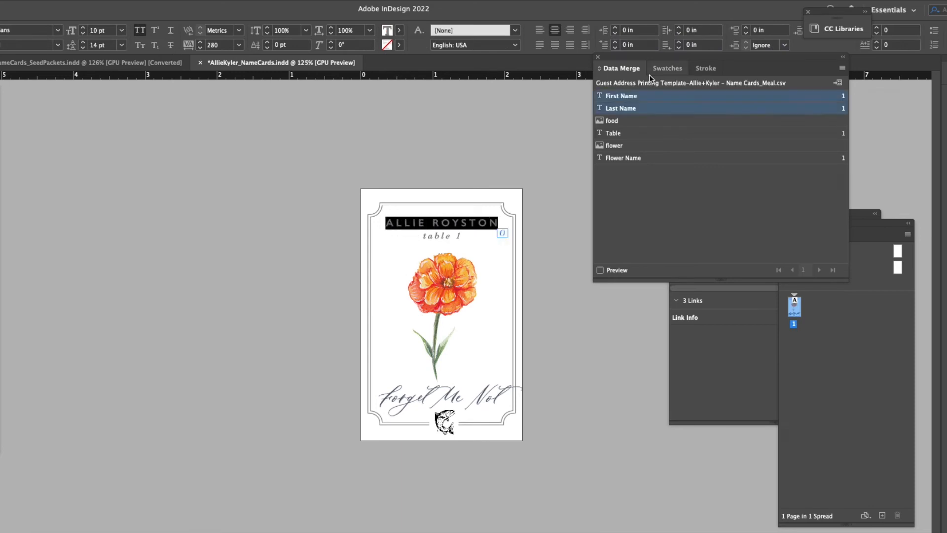
{"action": "left_click", "coordinate": [412, 224]}
{"action": "double_click", "coordinate": [412, 223]}
{"action": "key", "text": "Right"}
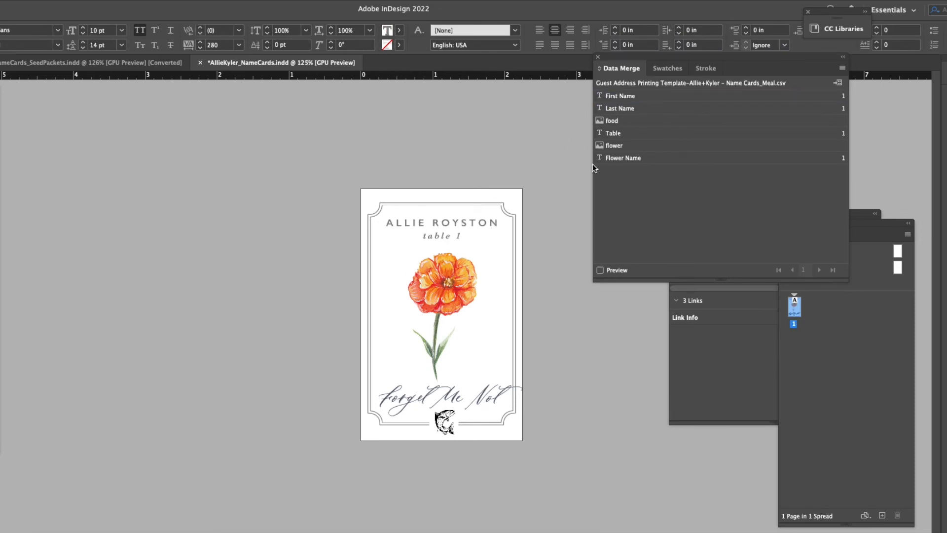
{"action": "left_click_drag", "start_coordinate": [427, 222], "coordinate": [385, 222]}
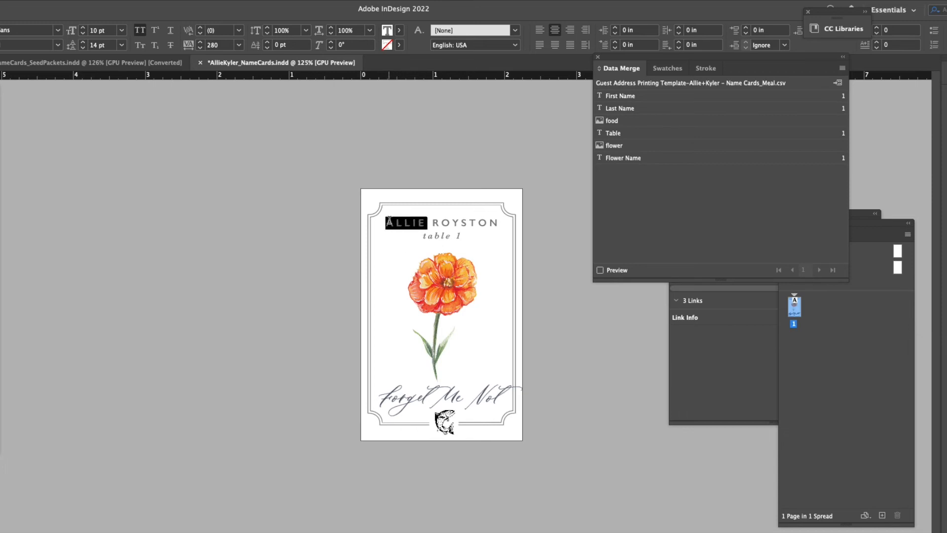
{"action": "left_click", "coordinate": [608, 96]}
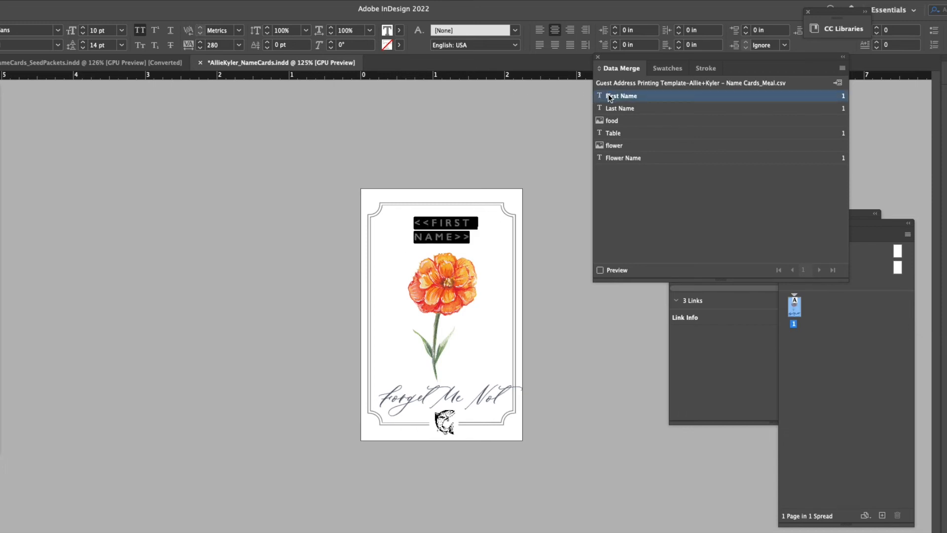
Enlarge the name text frame to about 1.62 in tall and replace the guest's last name with the Last Name data field
{"action": "left_click", "coordinate": [6, 104]}
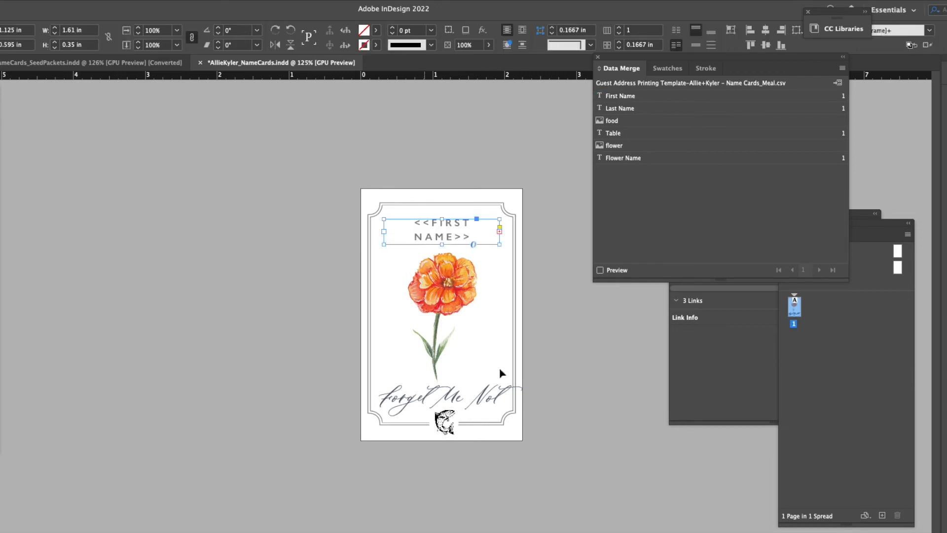
{"action": "left_click_drag", "start_coordinate": [442, 244], "coordinate": [443, 334]}
{"action": "double_click", "coordinate": [472, 252]}
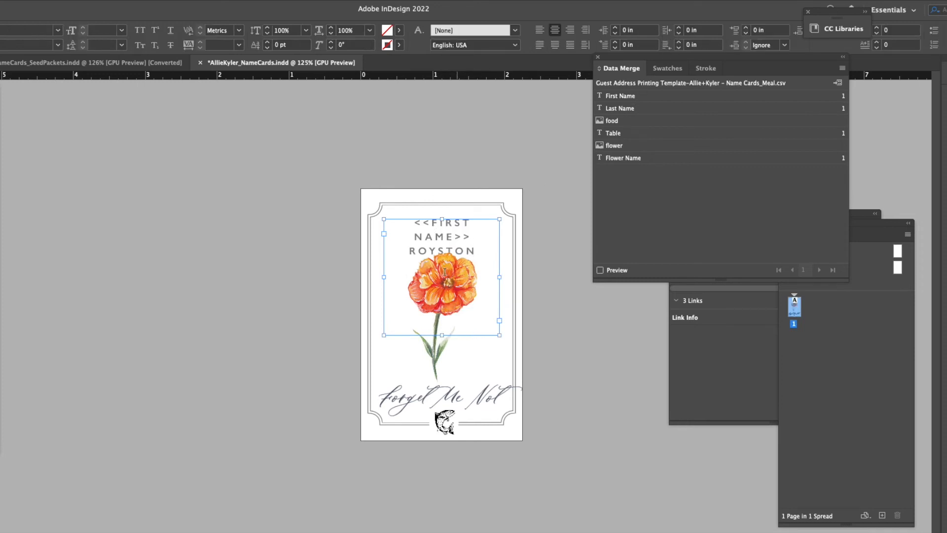
{"action": "left_click_drag", "start_coordinate": [475, 251], "coordinate": [408, 252]}
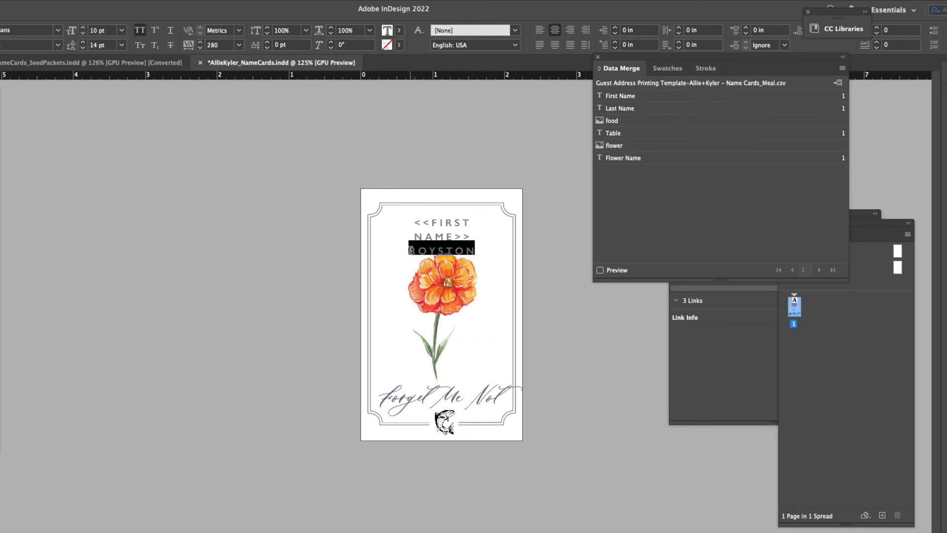
{"action": "left_click", "coordinate": [609, 108]}
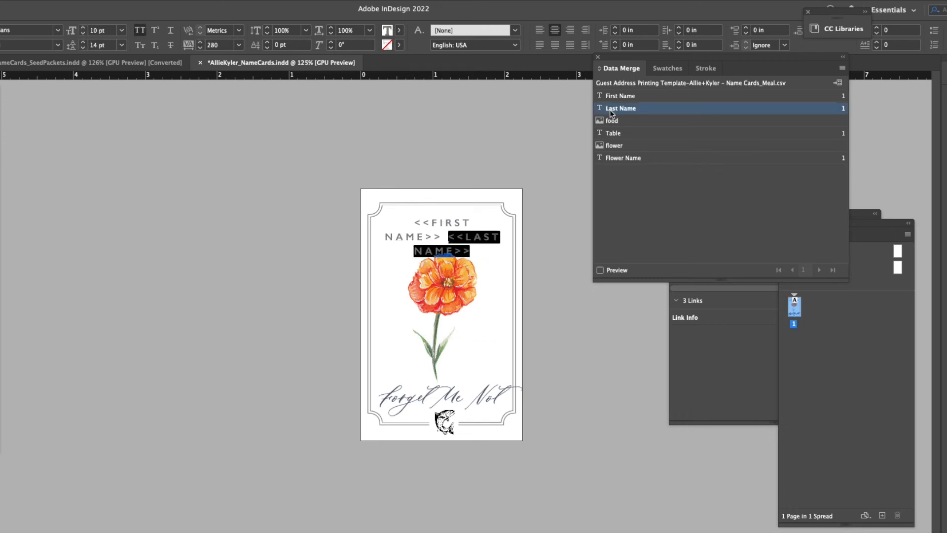
{"action": "key", "text": "Escape"}
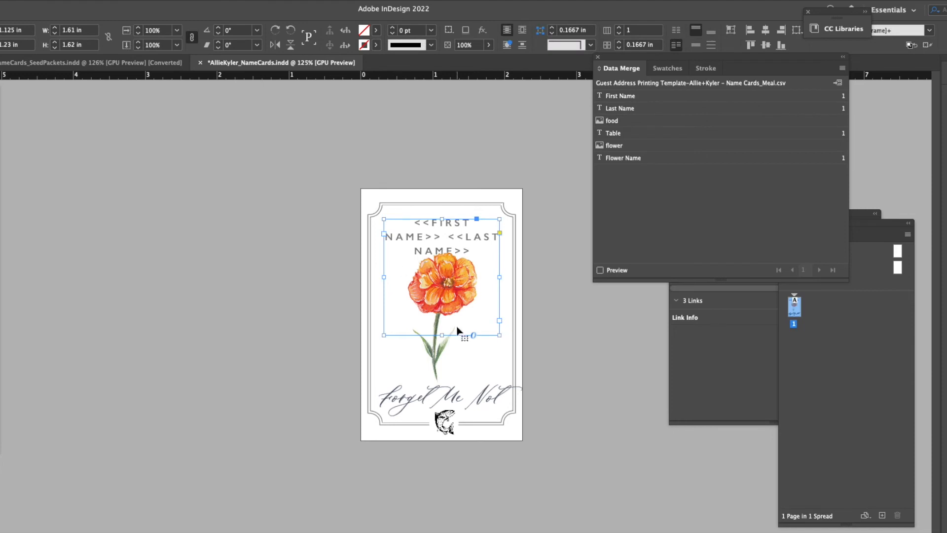
Bring the name and table text frame in front of the flower image
{"action": "left_click", "coordinate": [104, 1]}
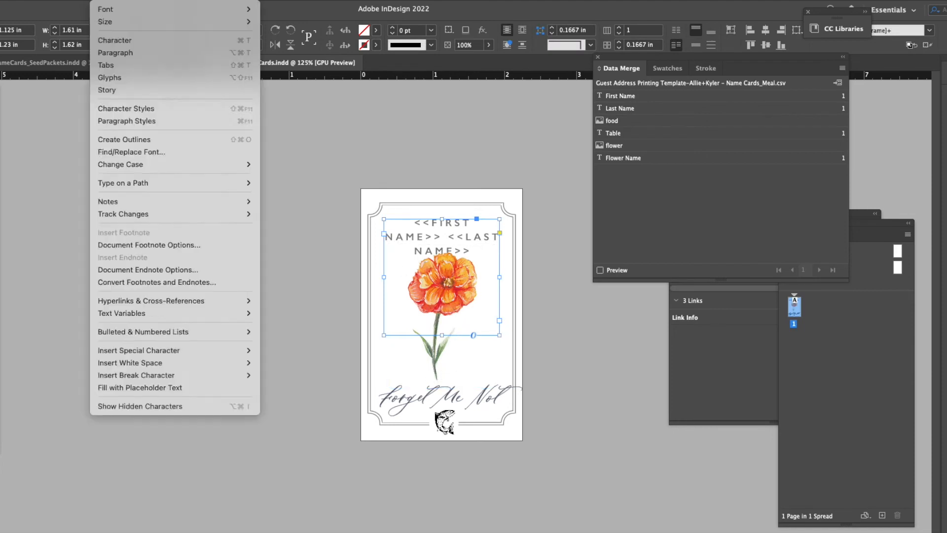
{"action": "mouse_move", "coordinate": [136, 0]}
{"action": "mouse_move", "coordinate": [156, 37]}
{"action": "left_click", "coordinate": [307, 34]}
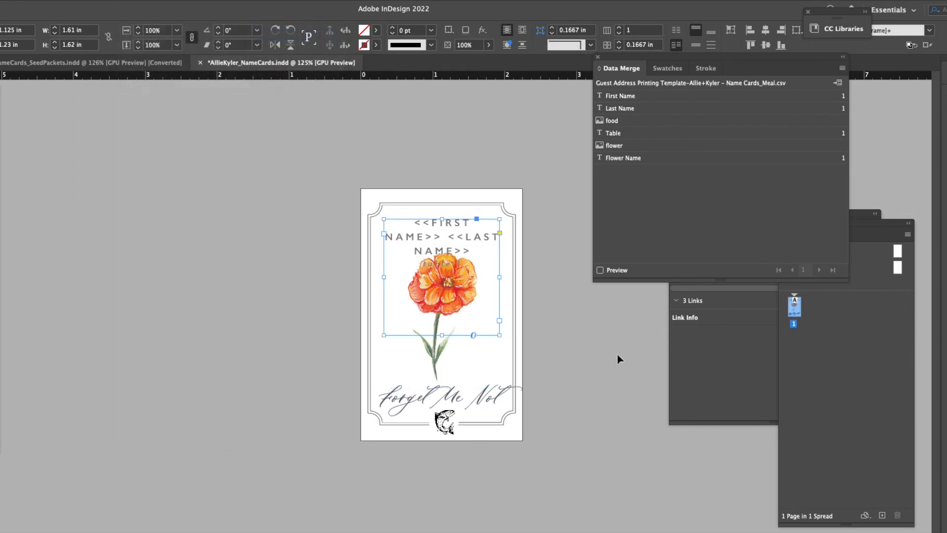
{"action": "left_click", "coordinate": [528, 280]}
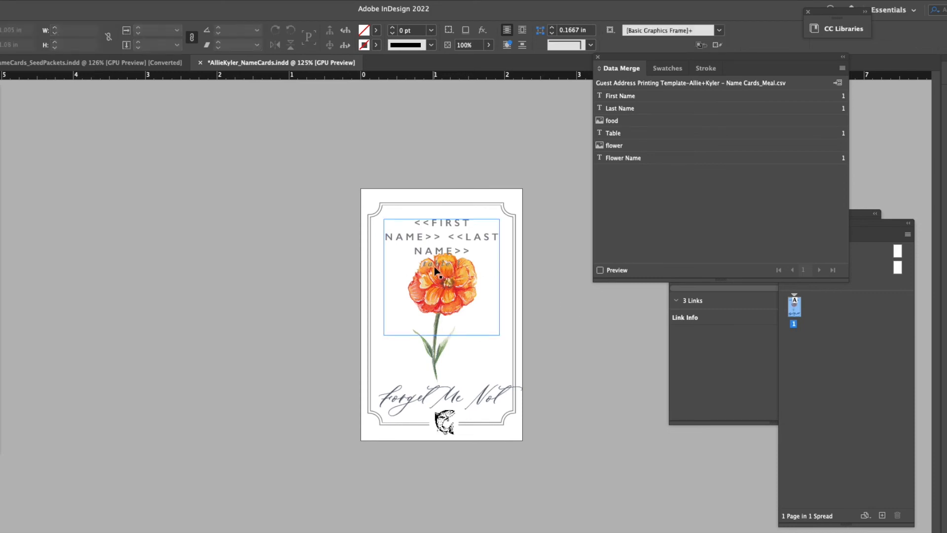
Replace the table number after the word "table" with the Table data field
{"action": "left_click", "coordinate": [448, 262]}
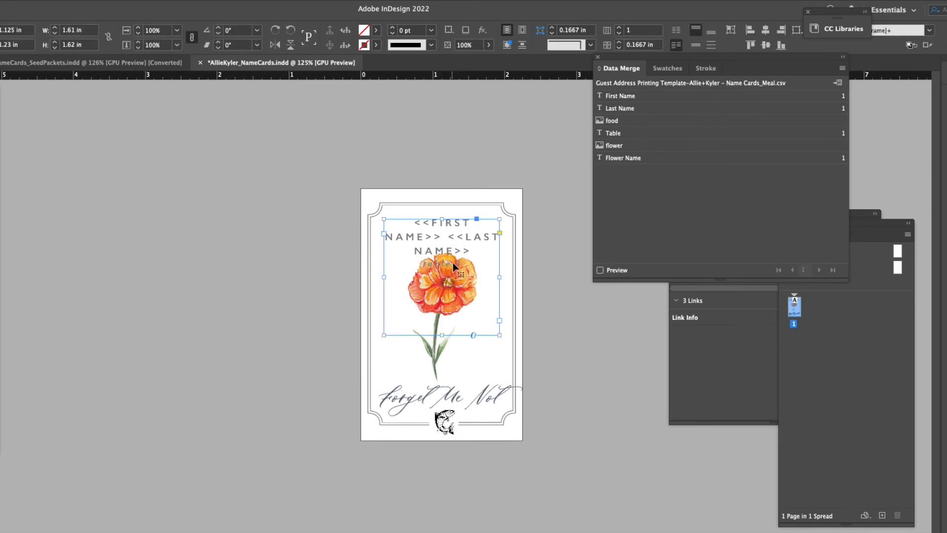
{"action": "double_click", "coordinate": [459, 263]}
{"action": "left_click", "coordinate": [458, 263]}
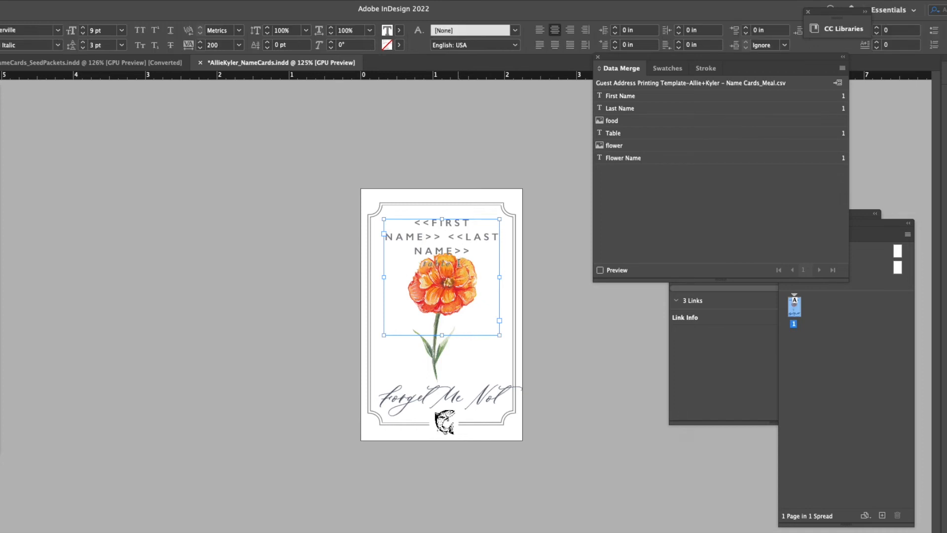
{"action": "left_click", "coordinate": [620, 135]}
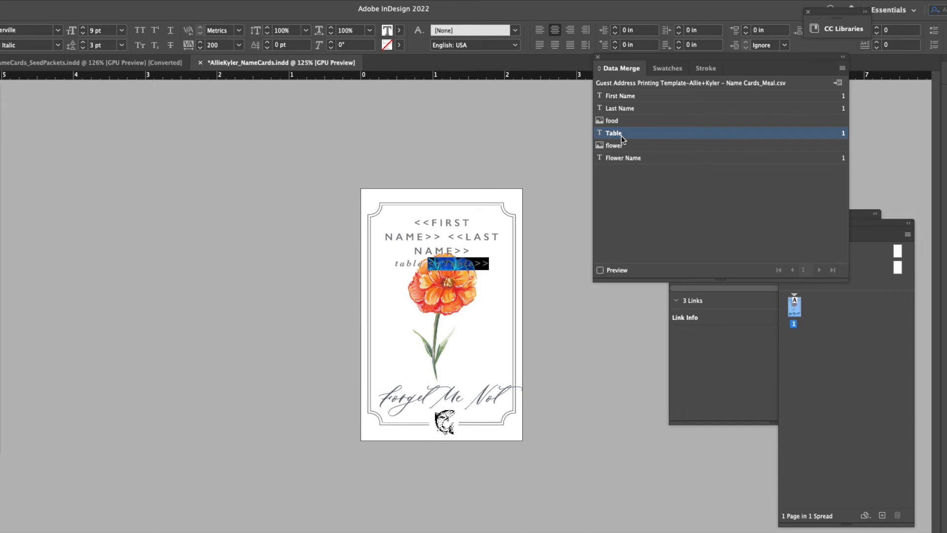
{"action": "key", "text": "Escape"}
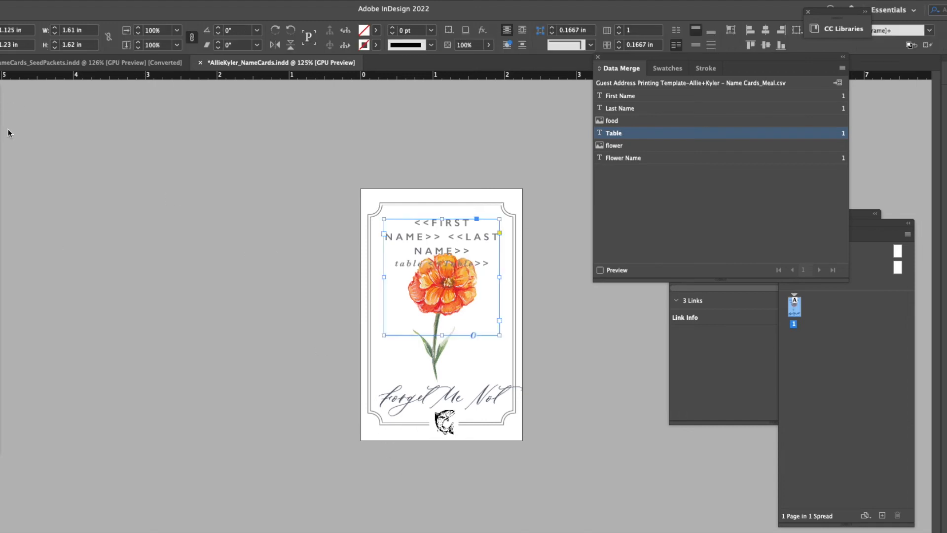
Assign the flower image field to the card's flower frame and replace the script flower name with the Flower Name data field
{"action": "left_click", "coordinate": [434, 376]}
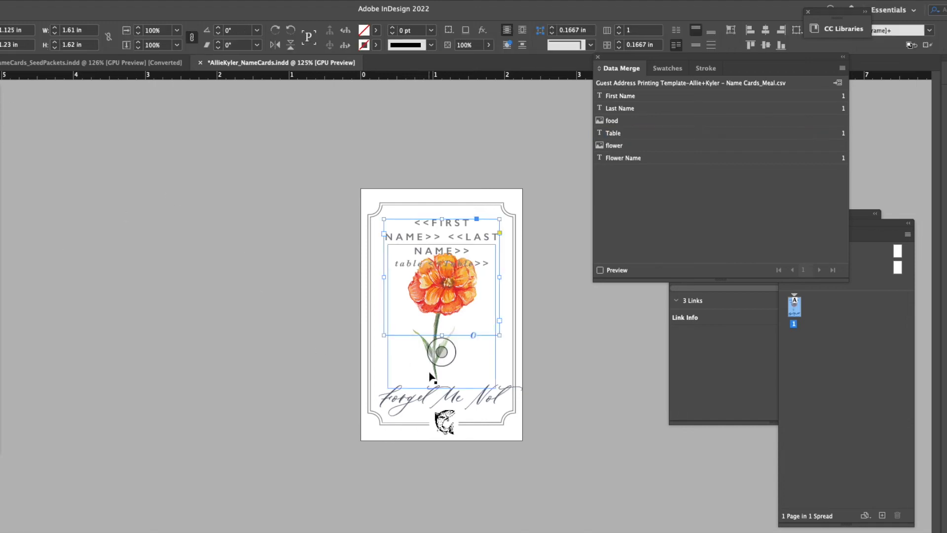
{"action": "left_click", "coordinate": [611, 146]}
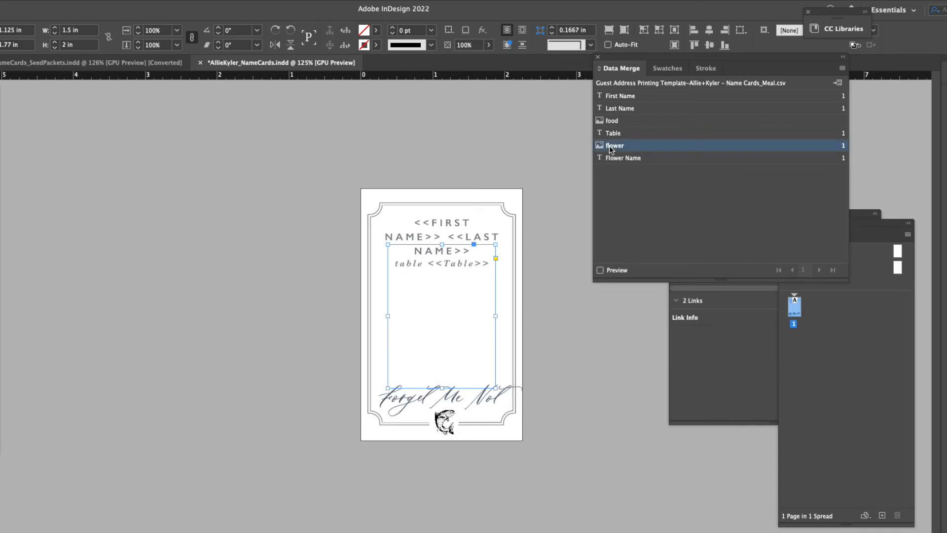
{"action": "double_click", "coordinate": [421, 402]}
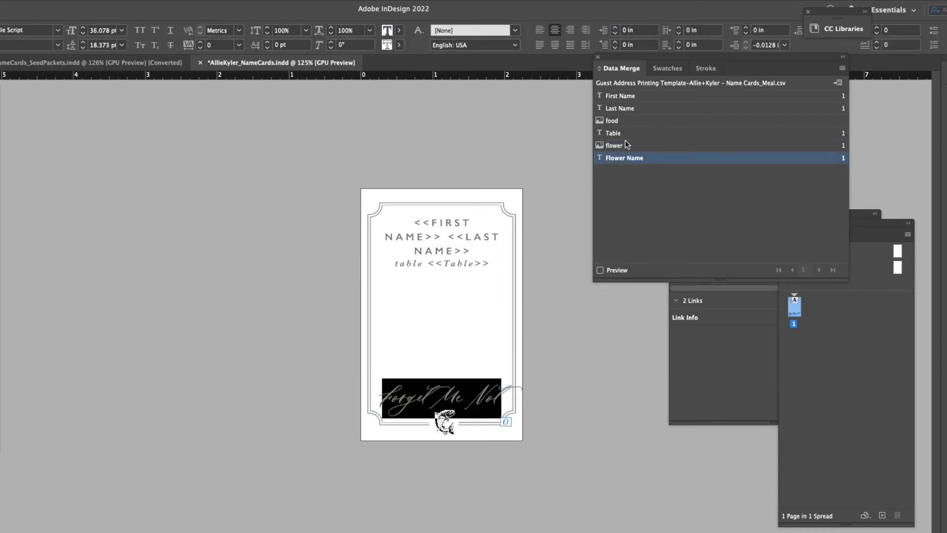
{"action": "left_click", "coordinate": [616, 158]}
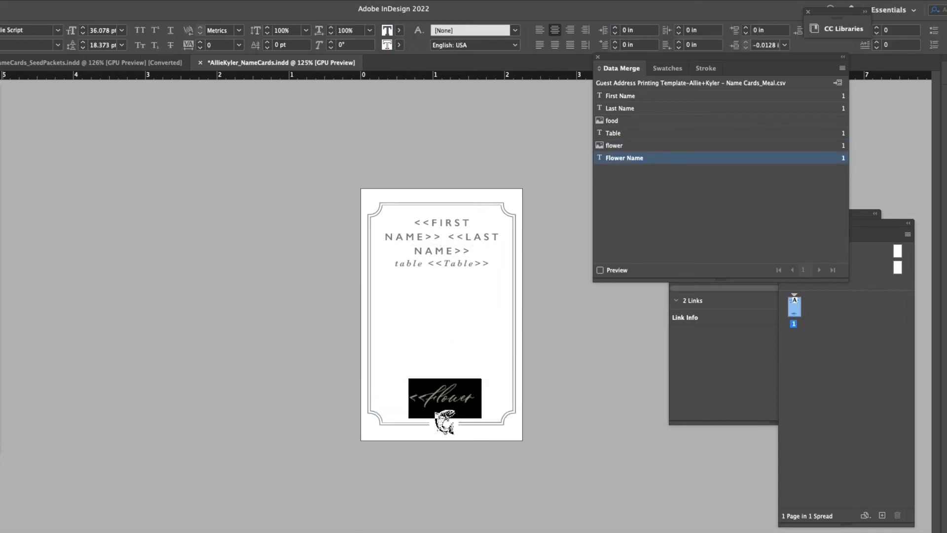
{"action": "key", "text": "Escape"}
Replace the salmon icon at the card's lower edge with the food image field
{"action": "left_click", "coordinate": [444, 420]}
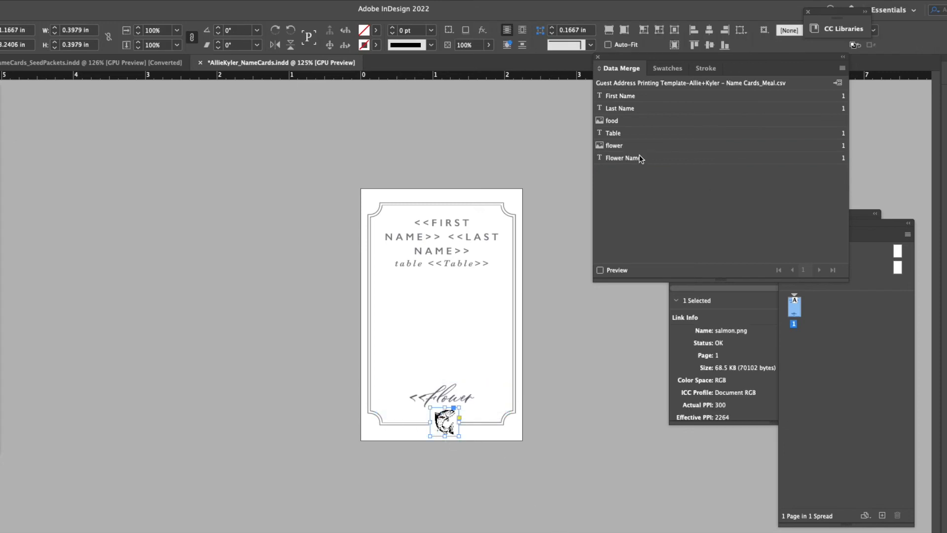
{"action": "left_click", "coordinate": [599, 123]}
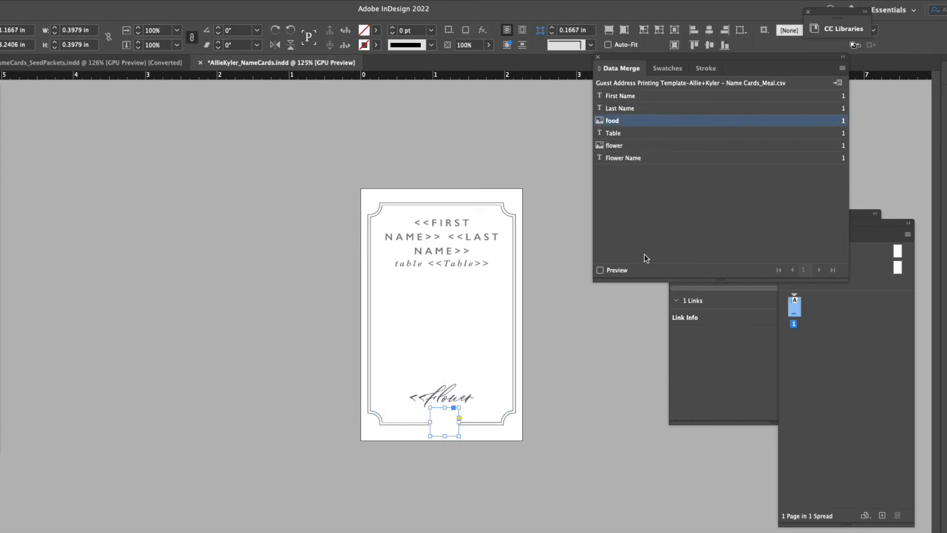
{"action": "left_click", "coordinate": [532, 426]}
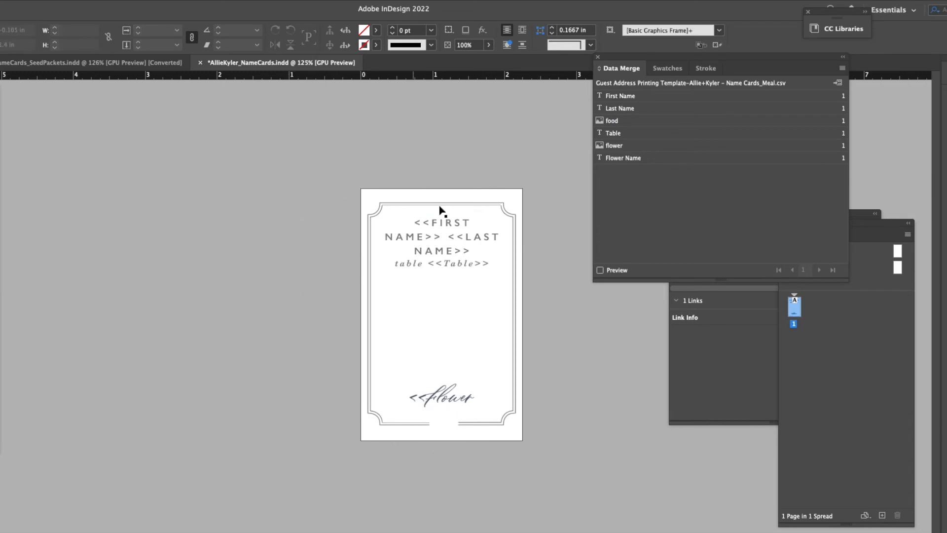
Turn on the data merge preview and shorten the name text frame to fit just the name and table lines
{"action": "left_click", "coordinate": [600, 270]}
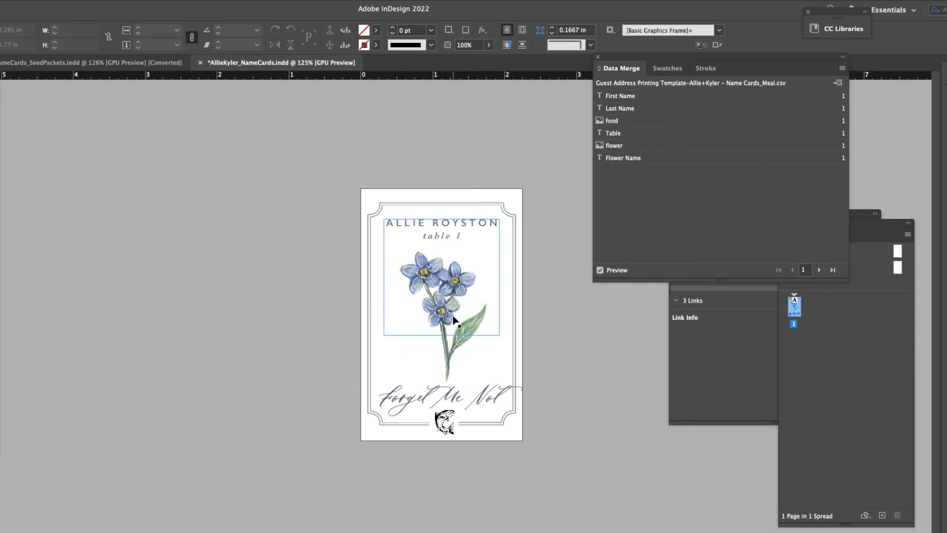
{"action": "left_click", "coordinate": [447, 337]}
{"action": "left_click_drag", "start_coordinate": [441, 335], "coordinate": [440, 248]}
{"action": "left_click", "coordinate": [566, 316]}
Check the name, table, flower image, flower name and meal icon on record 1, compare them with record 2, and return to record 1
{"action": "left_click", "coordinate": [436, 237]}
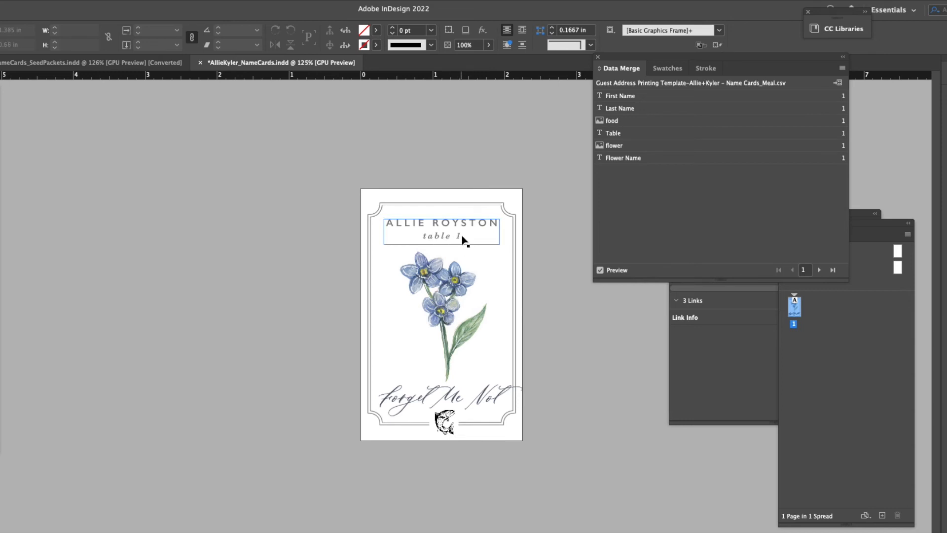
{"action": "left_click", "coordinate": [481, 305]}
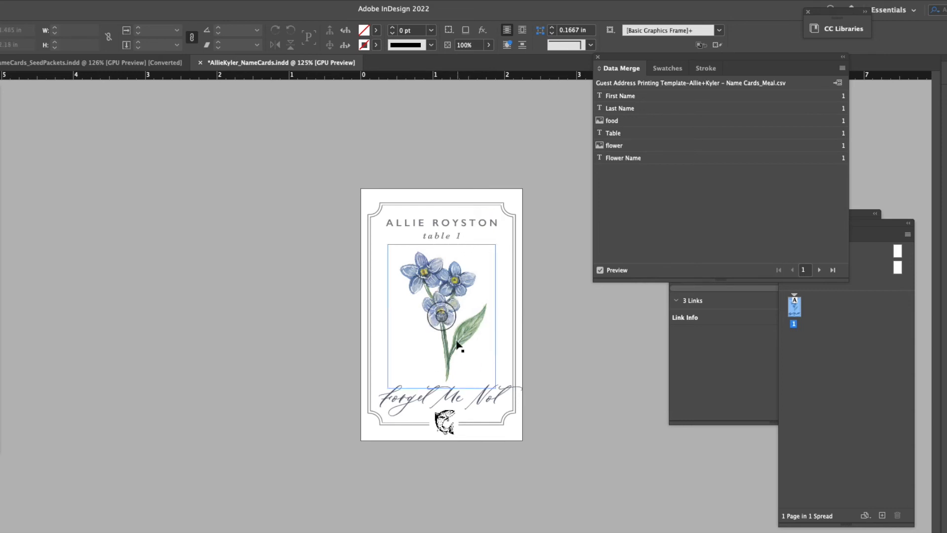
{"action": "left_click", "coordinate": [450, 393]}
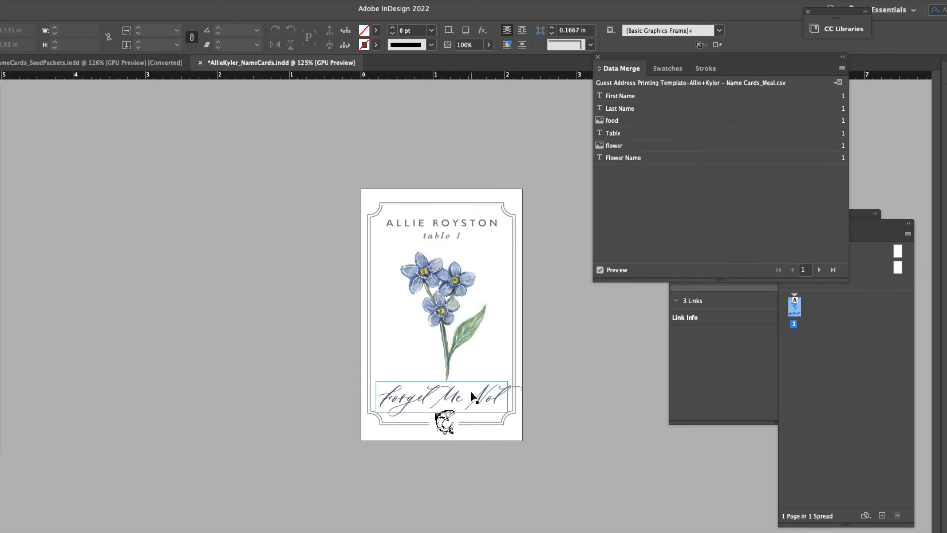
{"action": "left_click", "coordinate": [577, 152]}
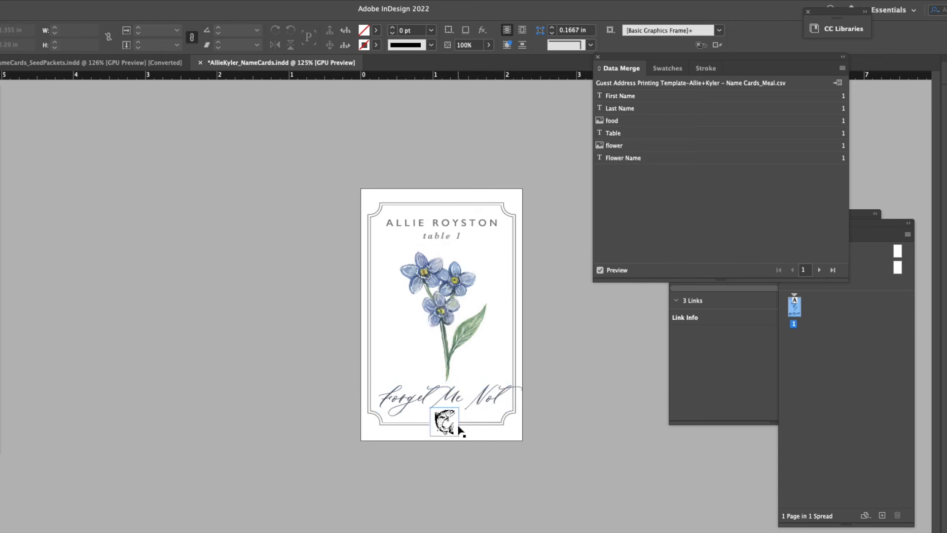
{"action": "left_click", "coordinate": [819, 270]}
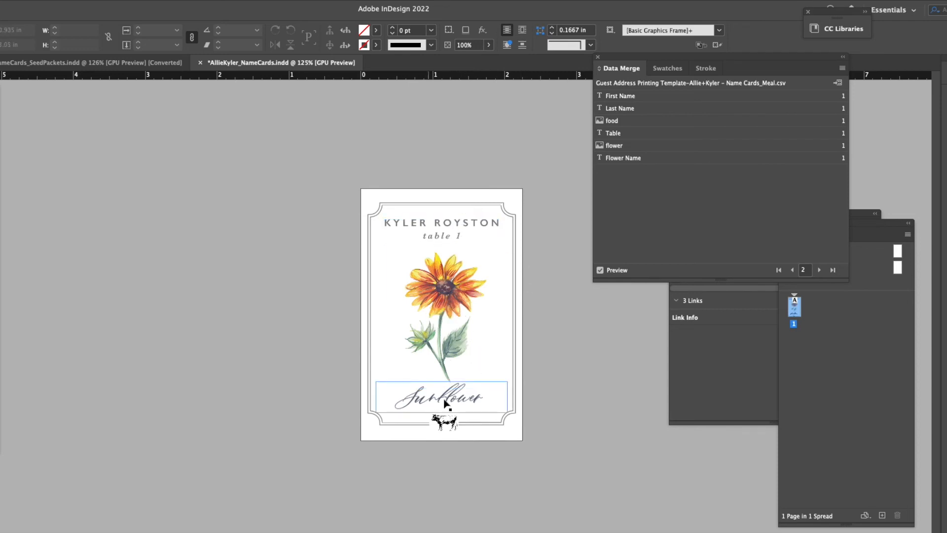
{"action": "left_click", "coordinate": [793, 270]}
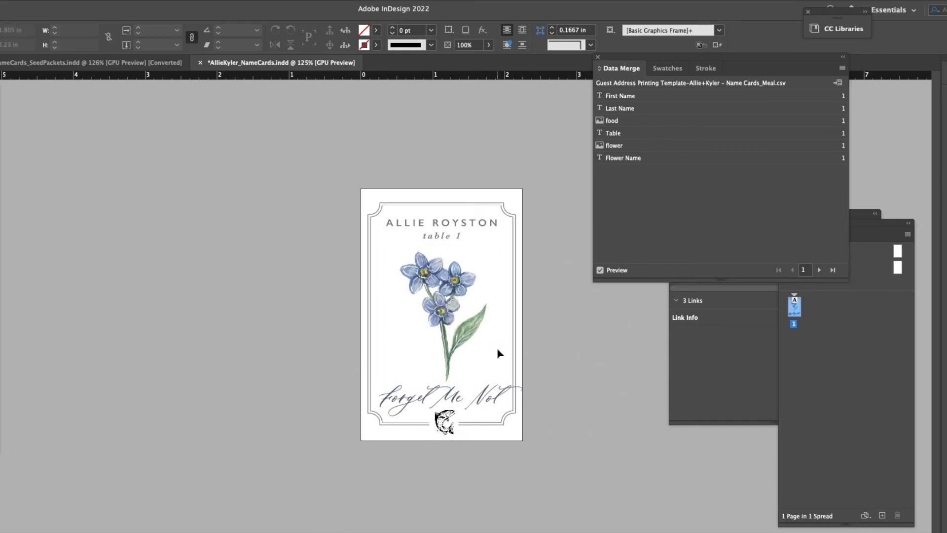
Try scaling the flower image frame down to about 1.275 by 1.7 in, and undo the resize
{"action": "left_click", "coordinate": [481, 352]}
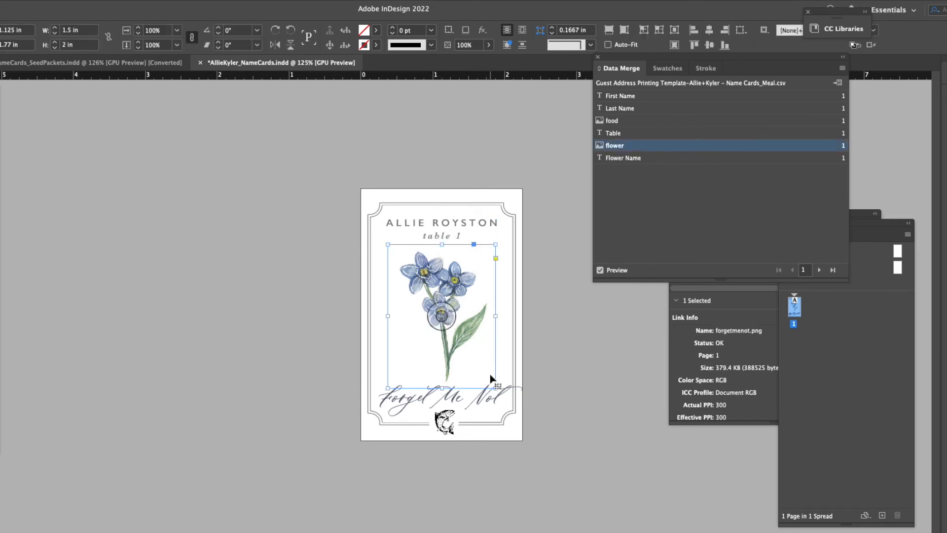
{"action": "left_click_drag", "start_coordinate": [495, 388], "coordinate": [472, 355]}
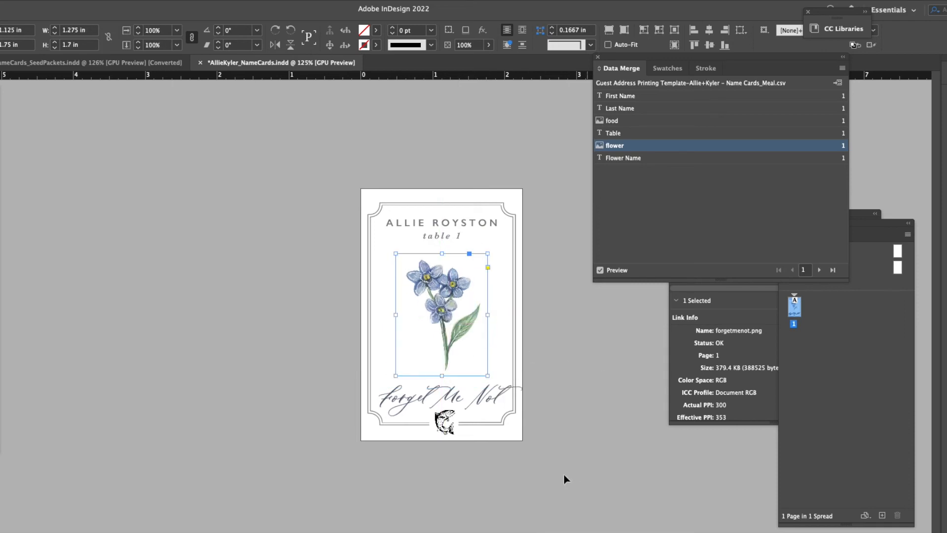
{"action": "key", "text": "super+z"}
{"action": "key", "text": "super+z"}
{"action": "left_click", "coordinate": [569, 488]}
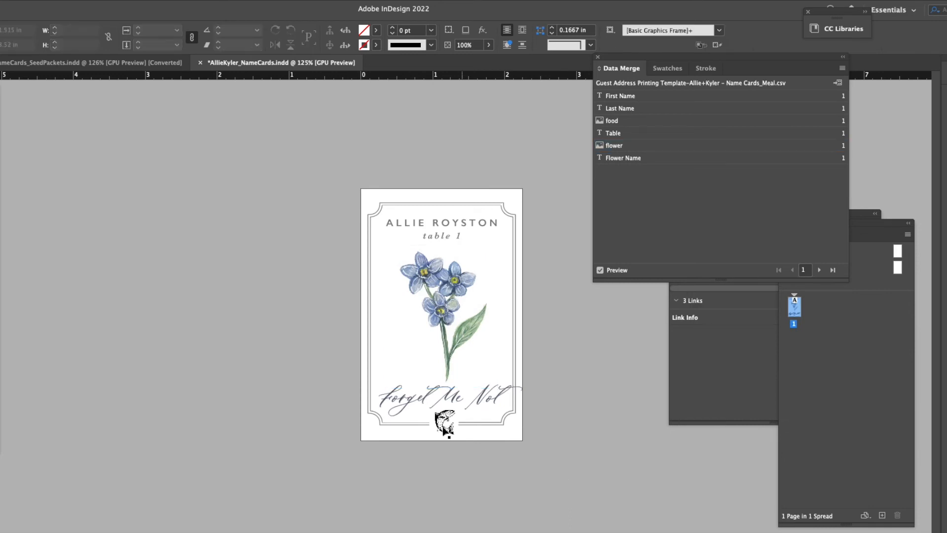
{"action": "double_click", "coordinate": [440, 391]}
{"action": "key", "text": "super+a"}
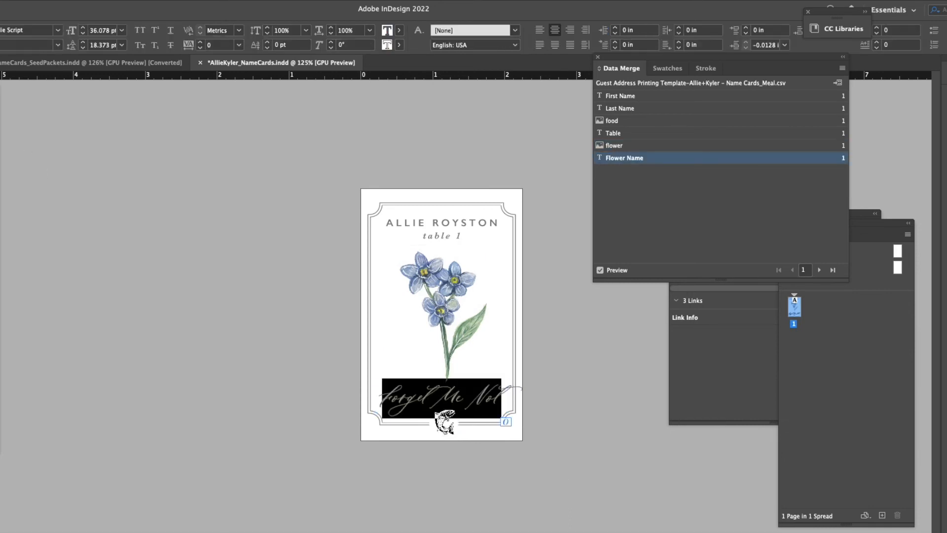
{"action": "key", "text": "Escape"}
{"action": "left_click", "coordinate": [204, 241]}
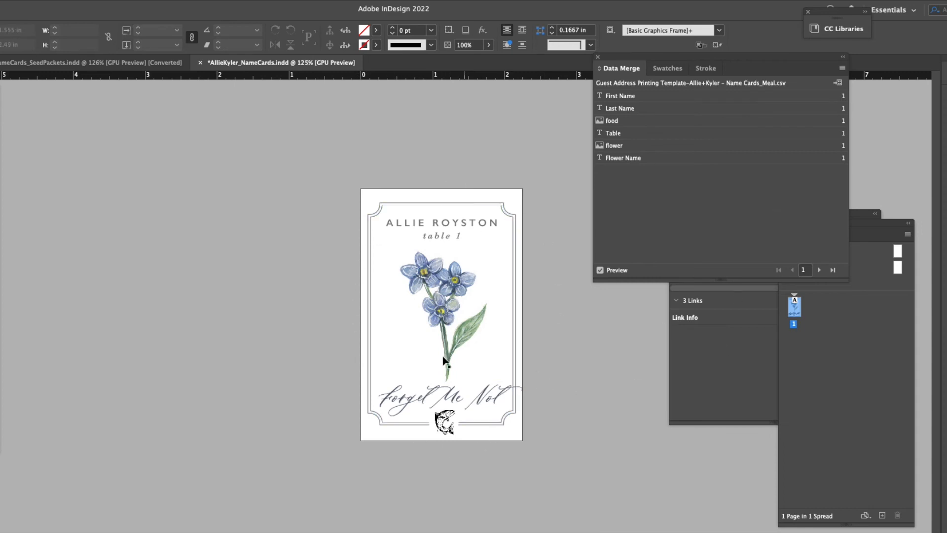
Create the merged document from all records with a single record per page and images fitted proportionally, continuing without the missing image
{"action": "left_click", "coordinate": [843, 69]}
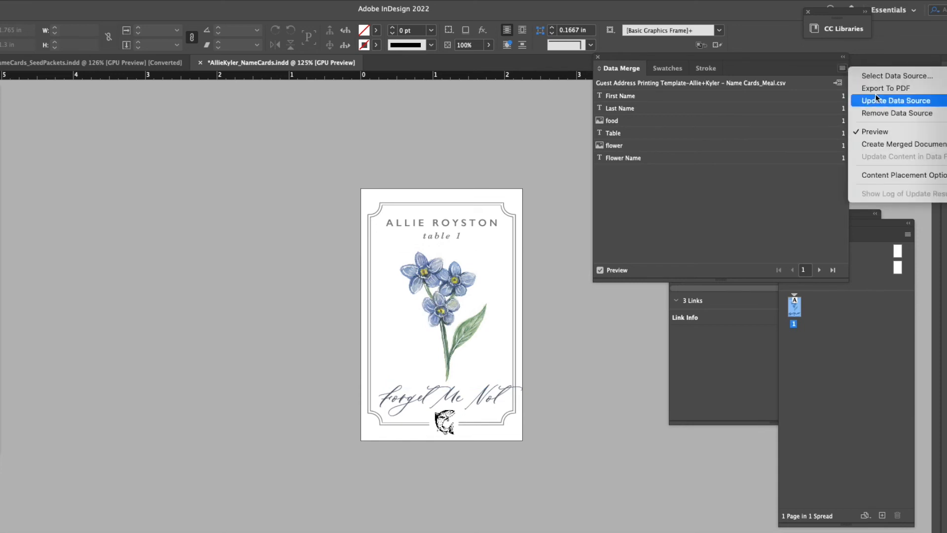
{"action": "left_click", "coordinate": [886, 144]}
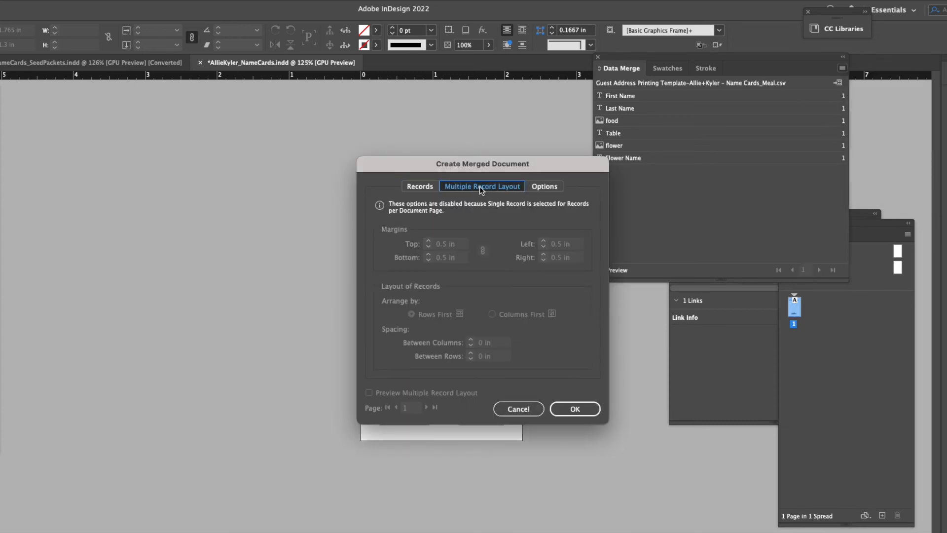
{"action": "left_click", "coordinate": [548, 185]}
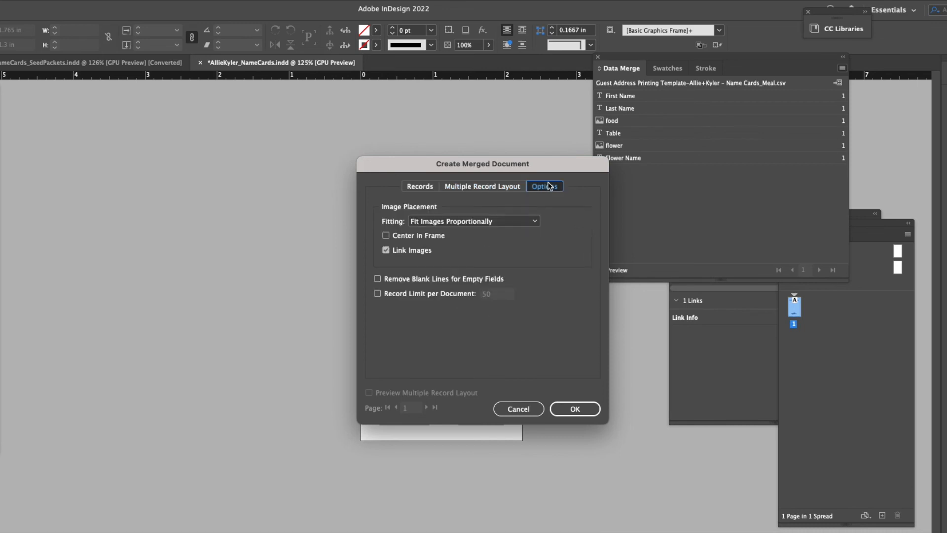
{"action": "left_click", "coordinate": [455, 220]}
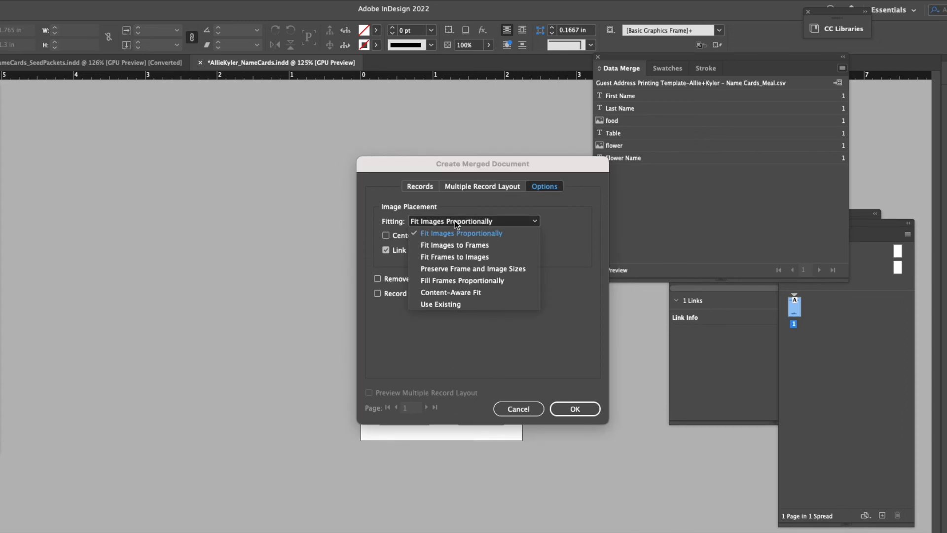
{"action": "left_click", "coordinate": [587, 229]}
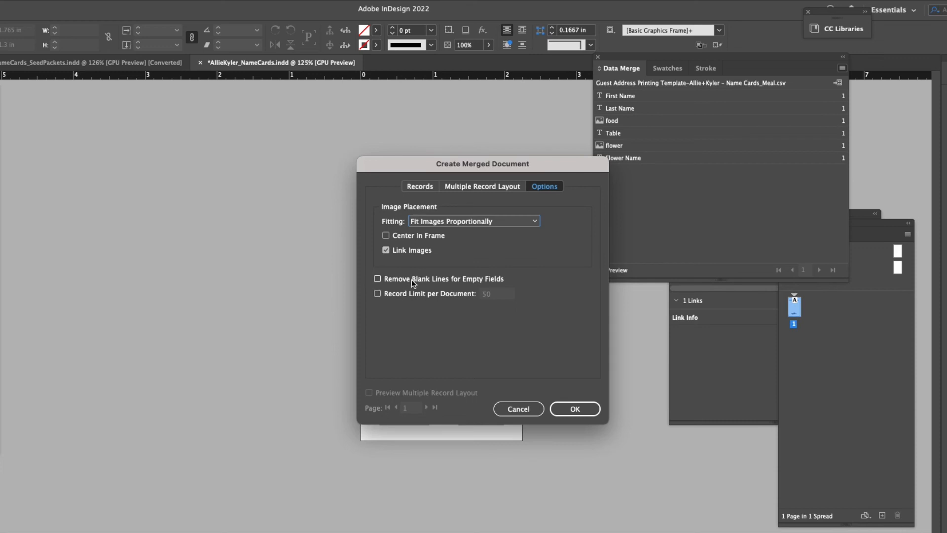
{"action": "left_click", "coordinate": [468, 187]}
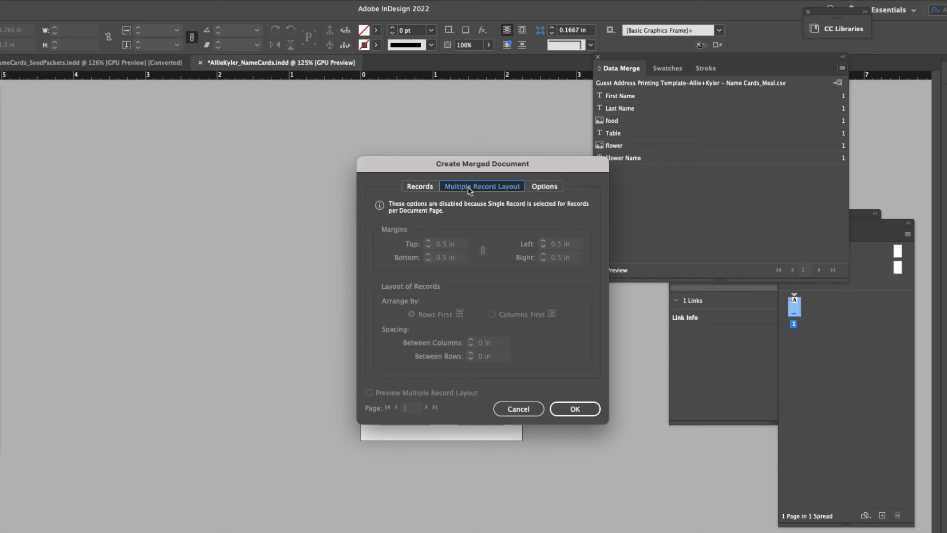
{"action": "left_click", "coordinate": [420, 188]}
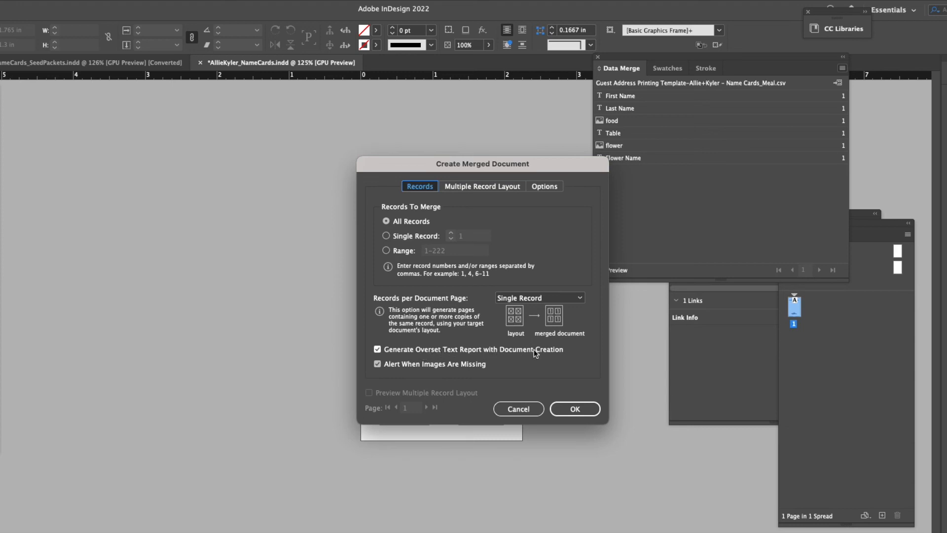
{"action": "left_click", "coordinate": [586, 407]}
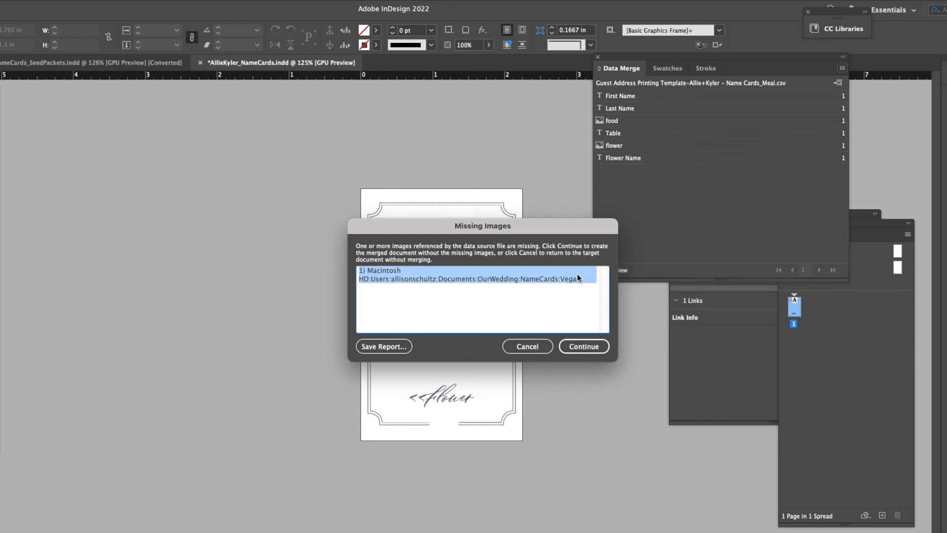
{"action": "left_click", "coordinate": [578, 348]}
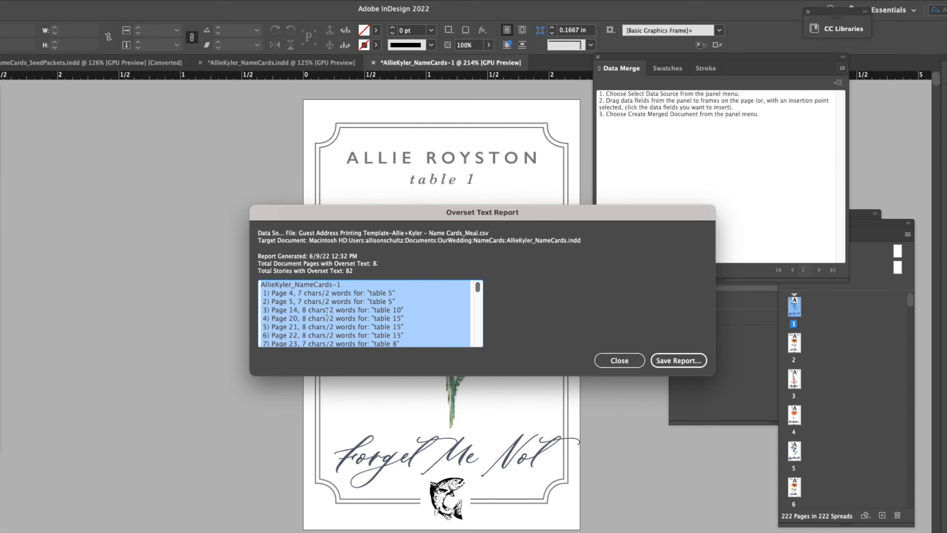
Read through the overset text report to see which pages and table lines are affected, and close it without saving
{"action": "scroll", "coordinate": [341, 296], "scroll_direction": "down", "scroll_amount": 2}
{"action": "scroll", "coordinate": [341, 296], "scroll_direction": "down", "scroll_amount": 10}
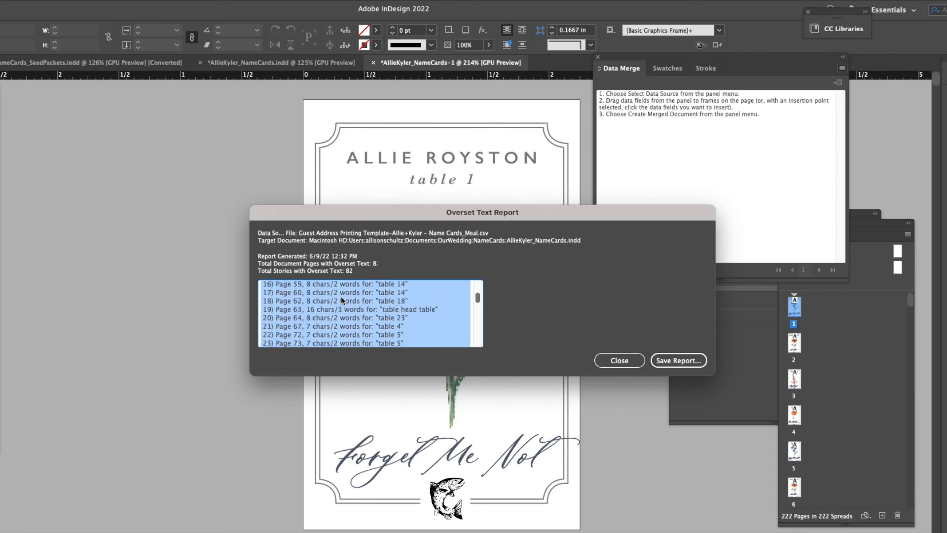
{"action": "scroll", "coordinate": [341, 299], "scroll_direction": "down", "scroll_amount": 10}
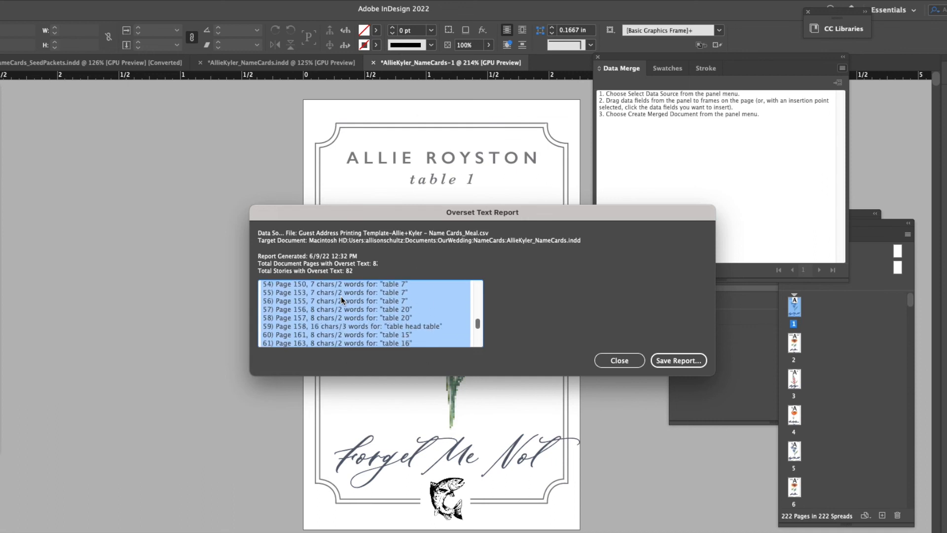
{"action": "scroll", "coordinate": [341, 299], "scroll_direction": "up", "scroll_amount": 20}
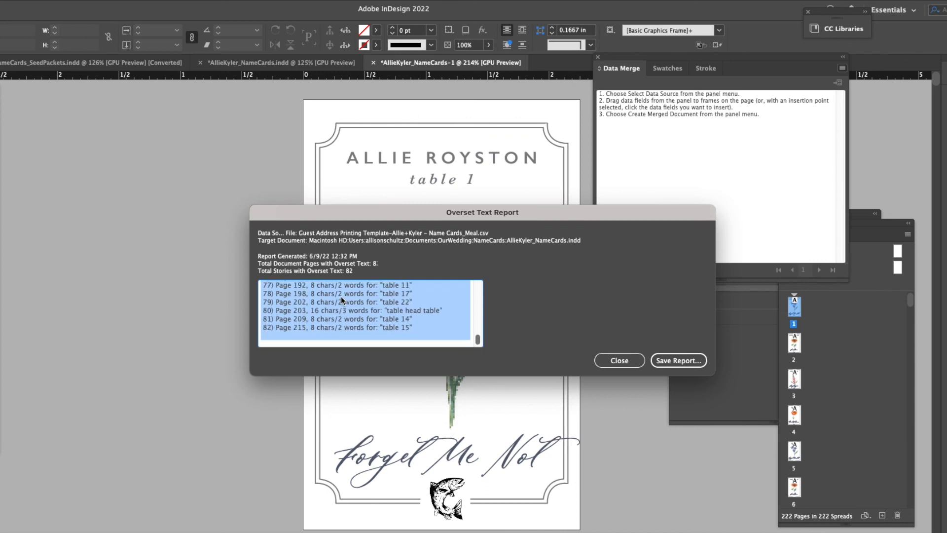
{"action": "scroll", "coordinate": [341, 299], "scroll_direction": "down", "scroll_amount": 7}
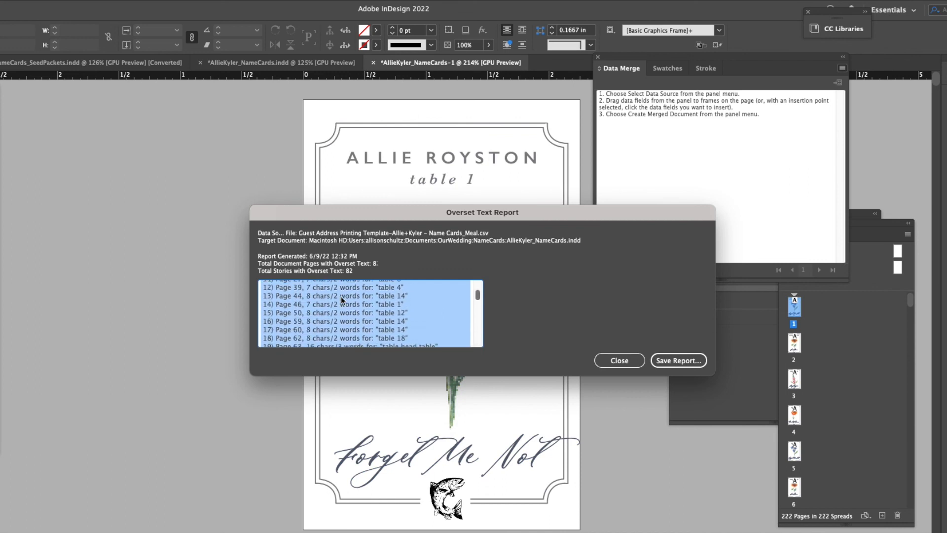
{"action": "scroll", "coordinate": [341, 299], "scroll_direction": "up", "scroll_amount": 7}
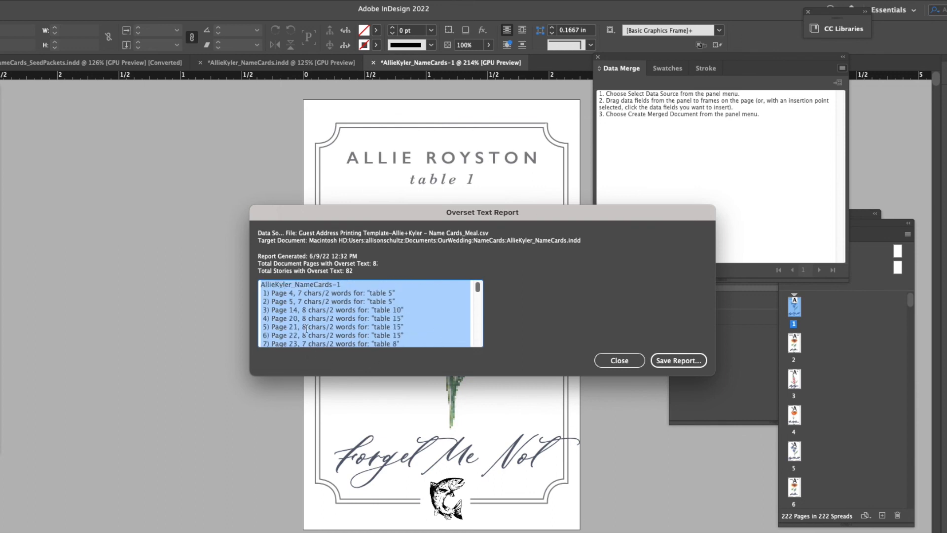
{"action": "left_click", "coordinate": [623, 359]}
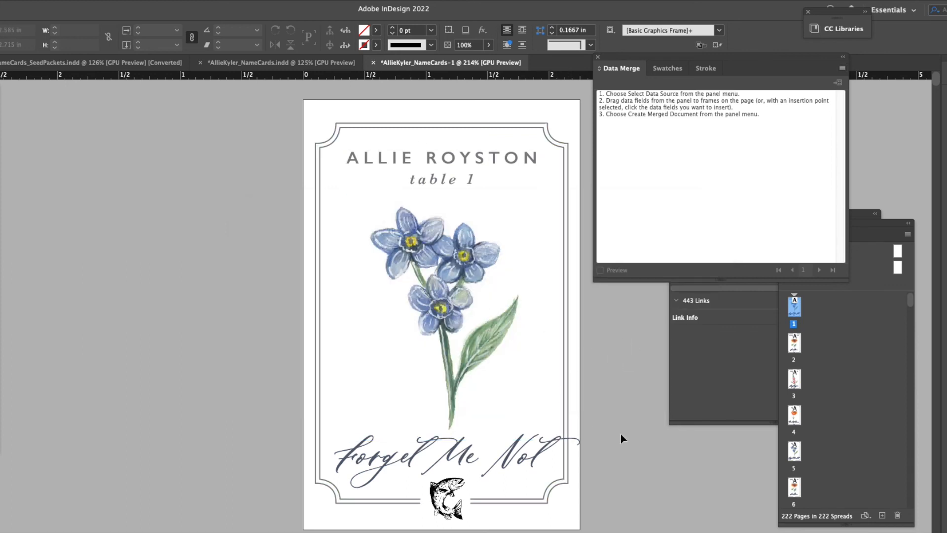
View the merged document at 100% and check the first cards' names, tables, flowers and meal icons
{"action": "key", "text": "super+1"}
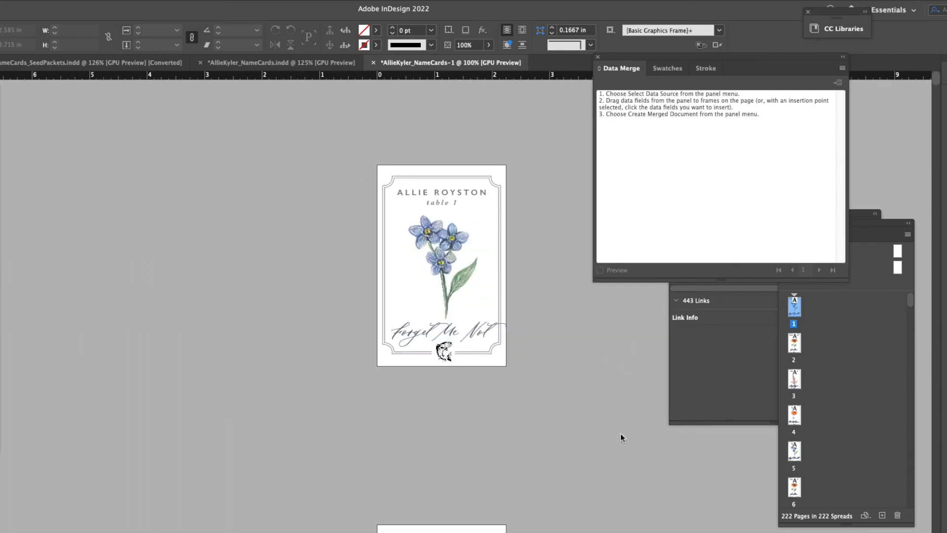
{"action": "scroll", "coordinate": [621, 433], "scroll_direction": "down", "scroll_amount": 8}
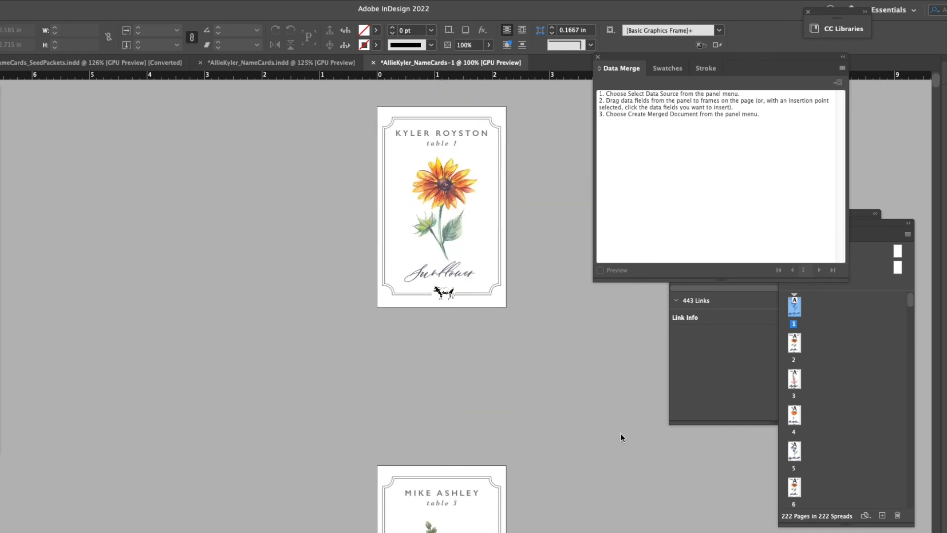
{"action": "scroll", "coordinate": [620, 433], "scroll_direction": "up", "scroll_amount": 2}
{"action": "scroll", "coordinate": [620, 433], "scroll_direction": "up", "scroll_amount": 6}
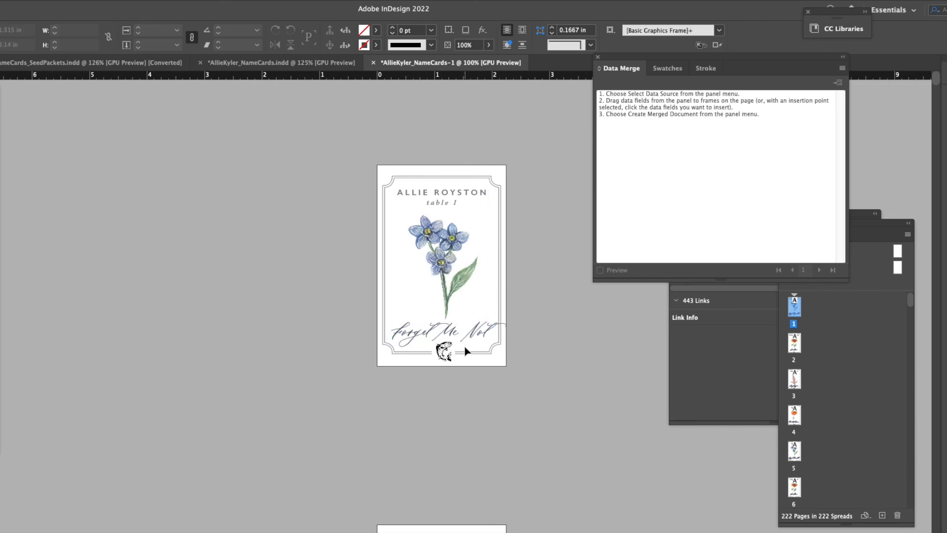
{"action": "scroll", "coordinate": [383, 234], "scroll_direction": "down", "scroll_amount": 6}
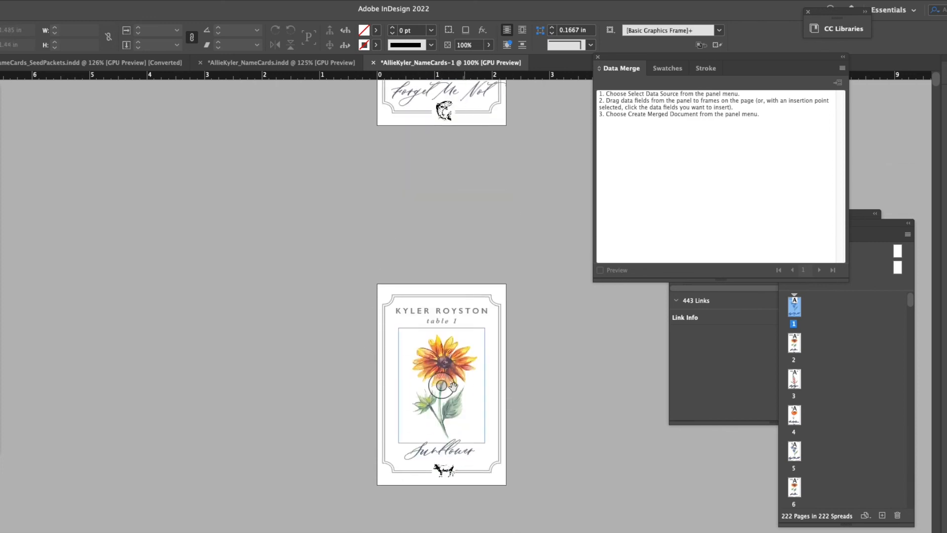
Try a 9 pt font size on the guest name of the second merged card, and restore it to 10 pt
{"action": "left_click", "coordinate": [432, 321]}
{"action": "triple_click", "coordinate": [440, 309]}
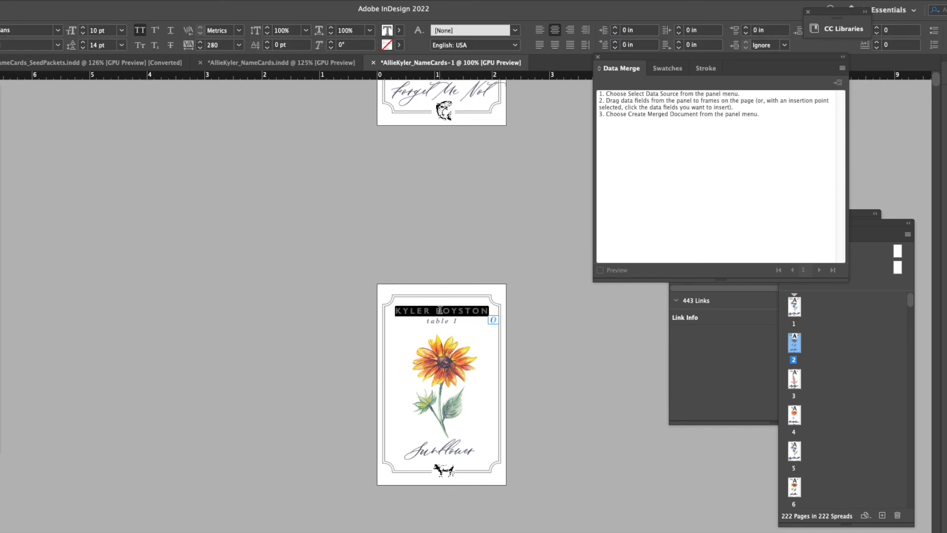
{"action": "left_click", "coordinate": [467, 318]}
{"action": "key", "text": "Escape"}
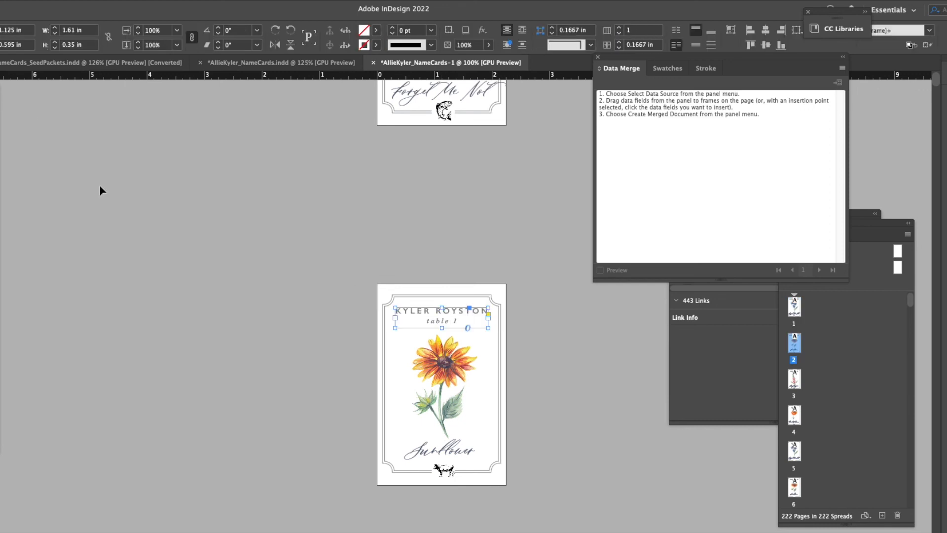
{"action": "double_click", "coordinate": [451, 318]}
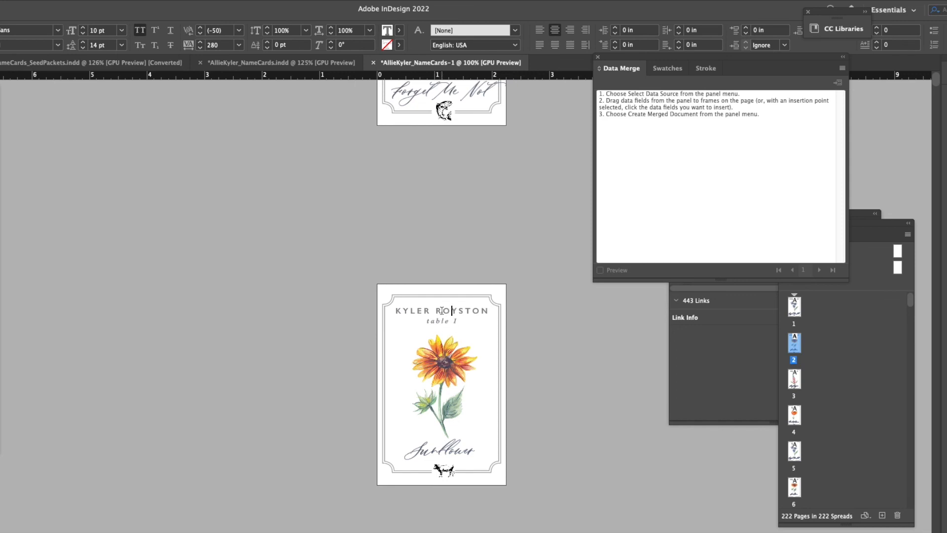
{"action": "triple_click", "coordinate": [443, 311]}
{"action": "left_click", "coordinate": [106, 30]}
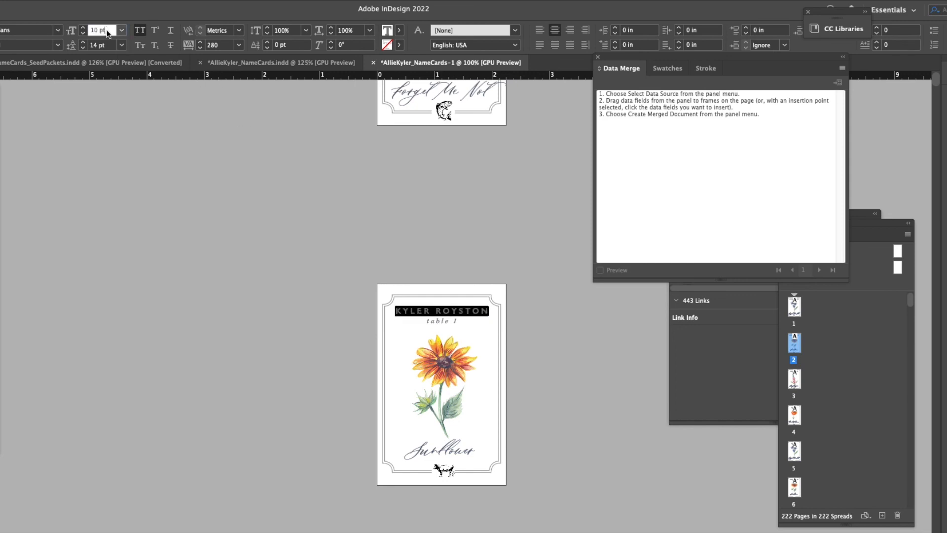
{"action": "left_click", "coordinate": [106, 30]}
{"action": "key", "text": "Down"}
{"action": "key", "text": "Down"}
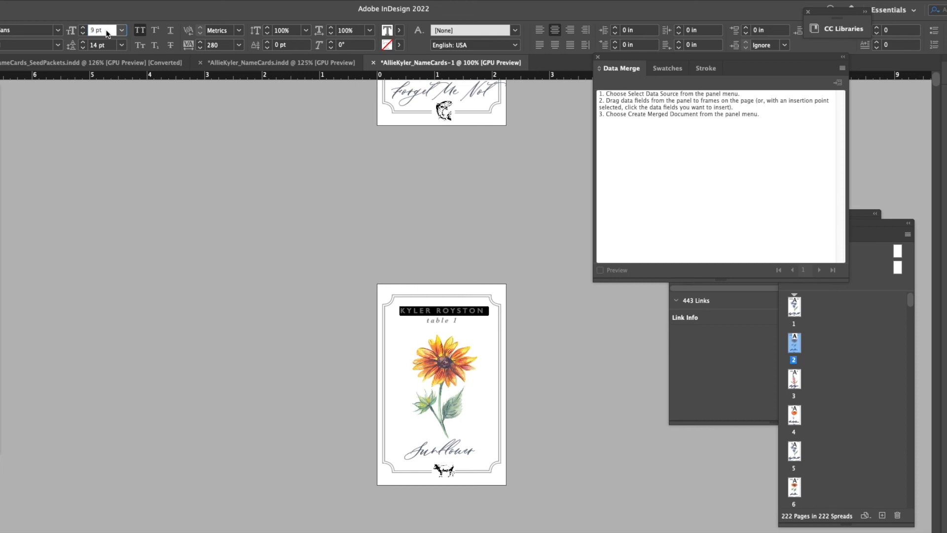
{"action": "key", "text": "Up"}
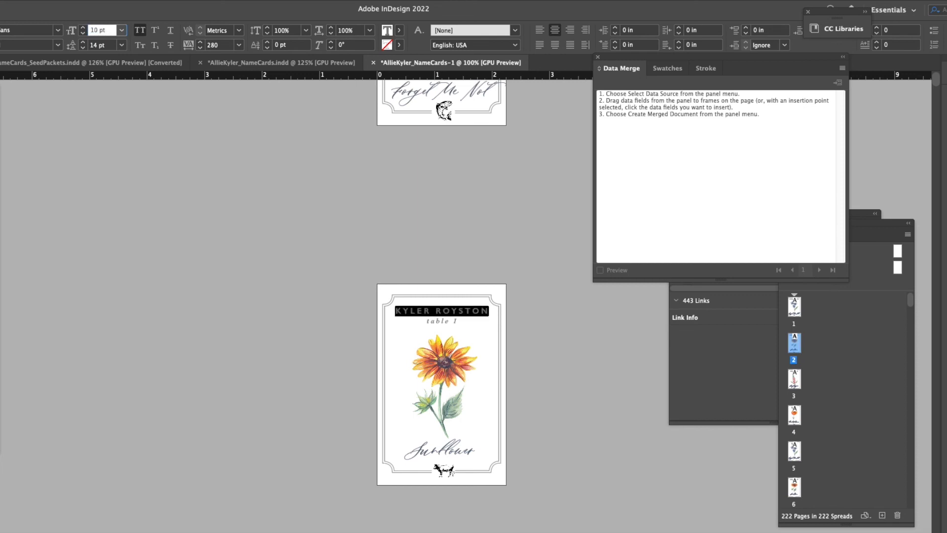
{"action": "key", "text": "Escape"}
{"action": "left_click", "coordinate": [243, 220]}
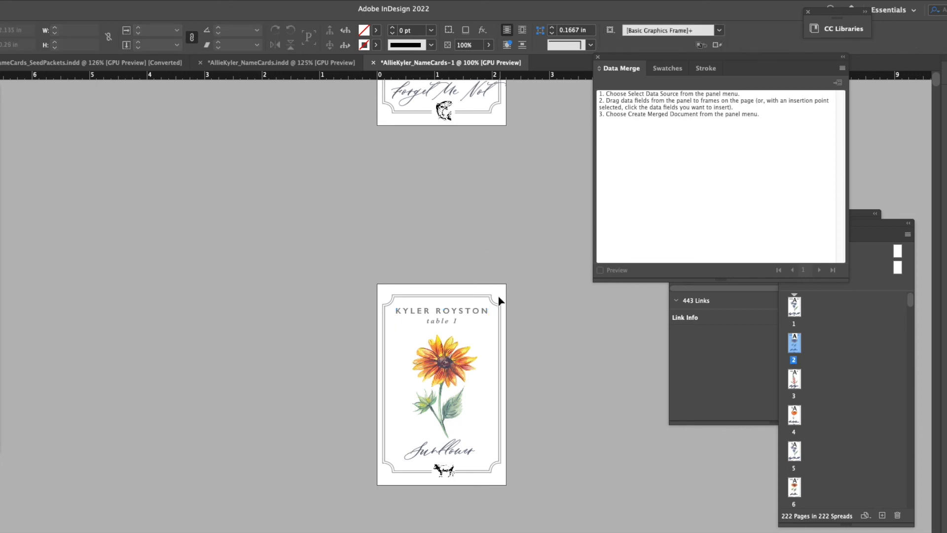
Inspect the name line and table number as text on the first merged card, and compare the card with the second one
{"action": "scroll", "coordinate": [498, 299], "scroll_direction": "up", "scroll_amount": 5}
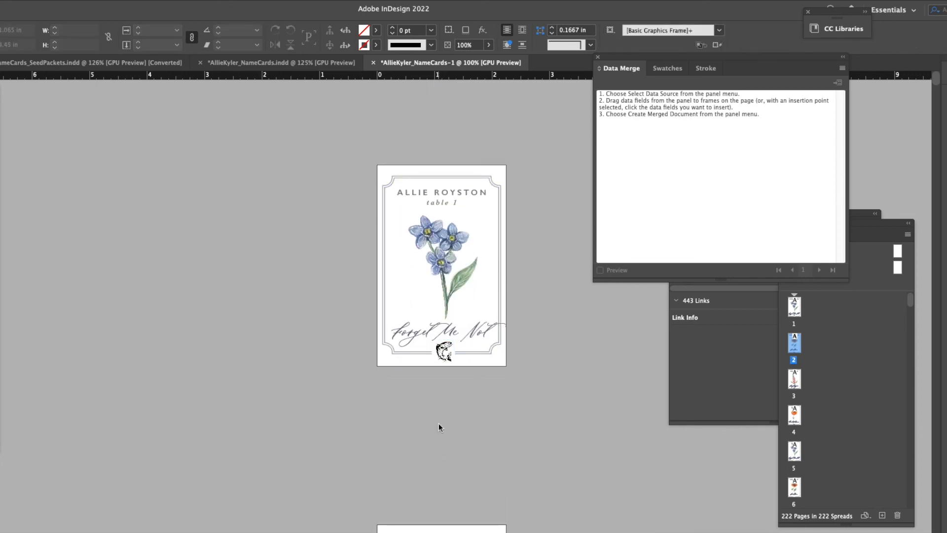
{"action": "scroll", "coordinate": [439, 424], "scroll_direction": "down", "scroll_amount": 3}
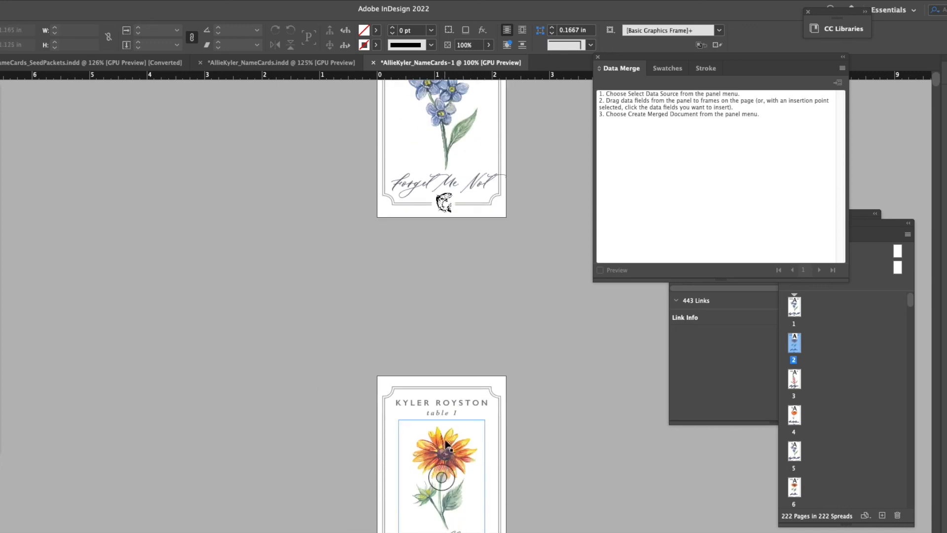
{"action": "scroll", "coordinate": [446, 443], "scroll_direction": "up", "scroll_amount": 3}
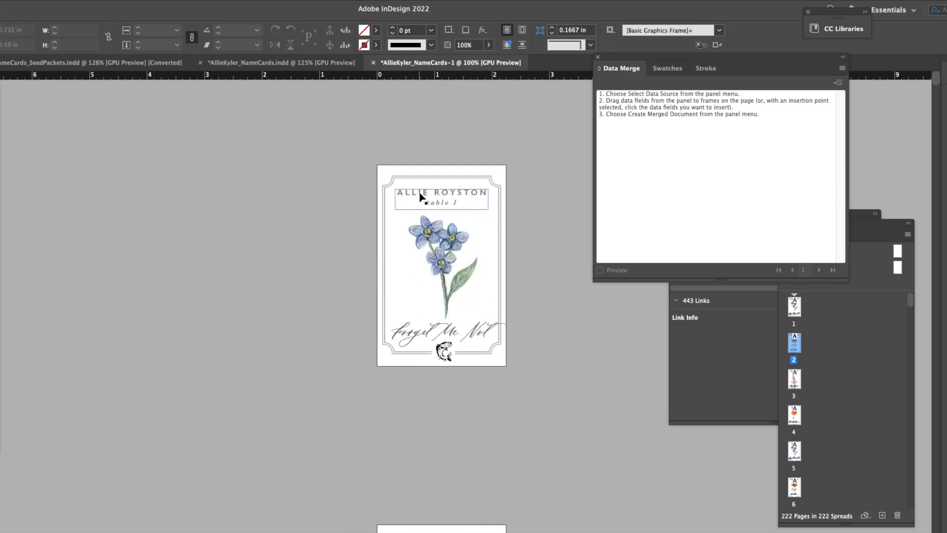
{"action": "double_click", "coordinate": [418, 195]}
{"action": "triple_click", "coordinate": [419, 193]}
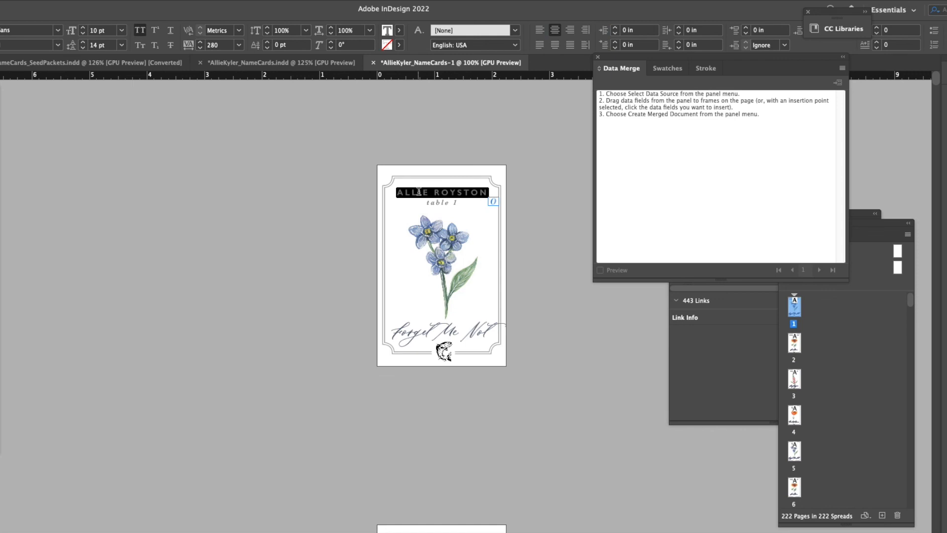
{"action": "left_click_drag", "start_coordinate": [459, 203], "coordinate": [452, 203]}
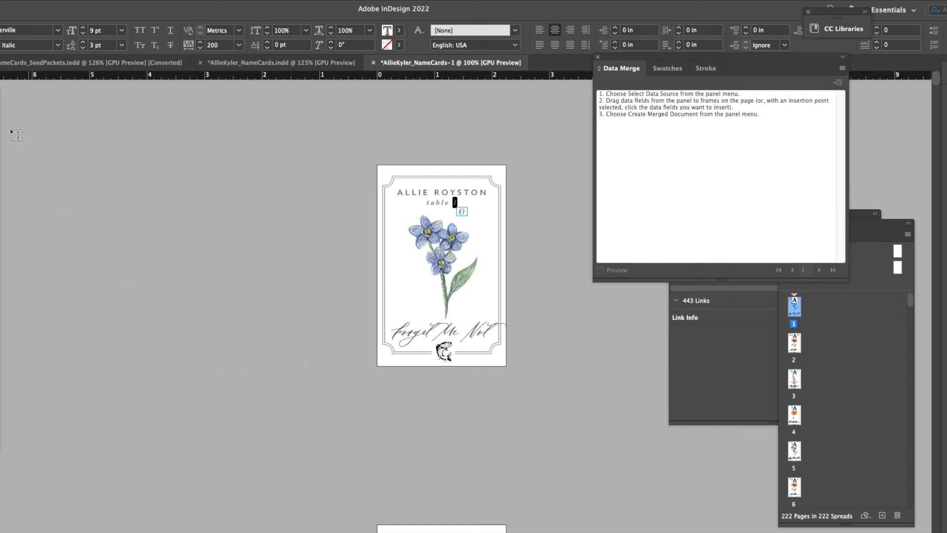
{"action": "key", "text": "Escape"}
{"action": "left_click", "coordinate": [239, 315]}
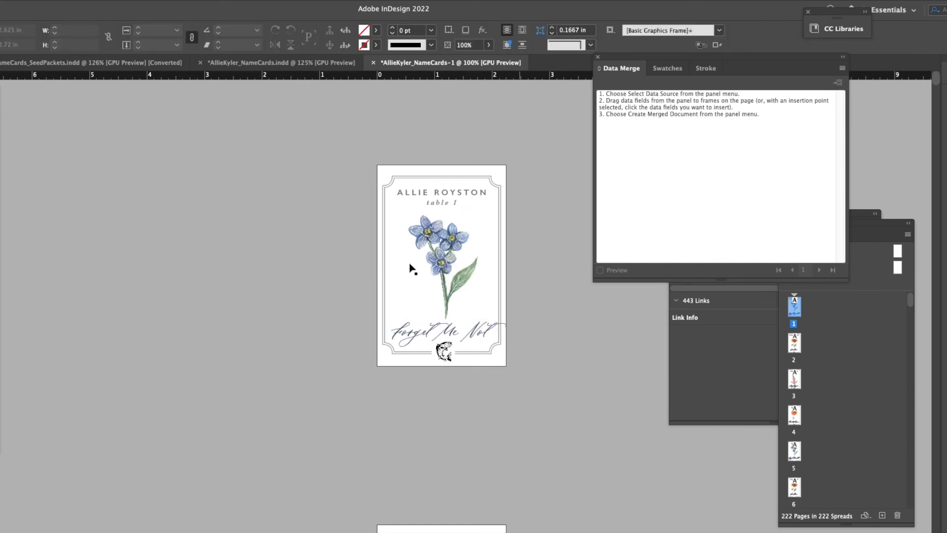
{"action": "scroll", "coordinate": [491, 273], "scroll_direction": "down", "scroll_amount": 5}
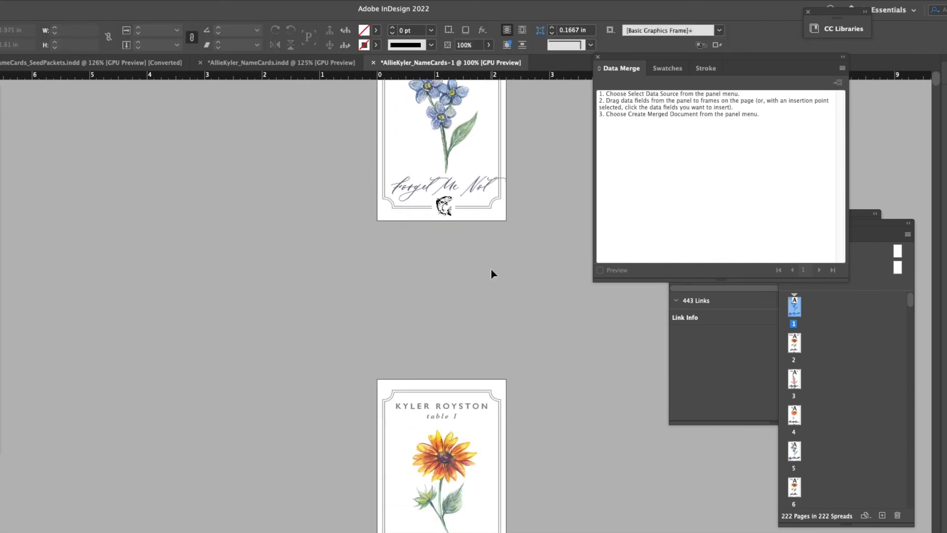
{"action": "scroll", "coordinate": [492, 272], "scroll_direction": "up", "scroll_amount": 5}
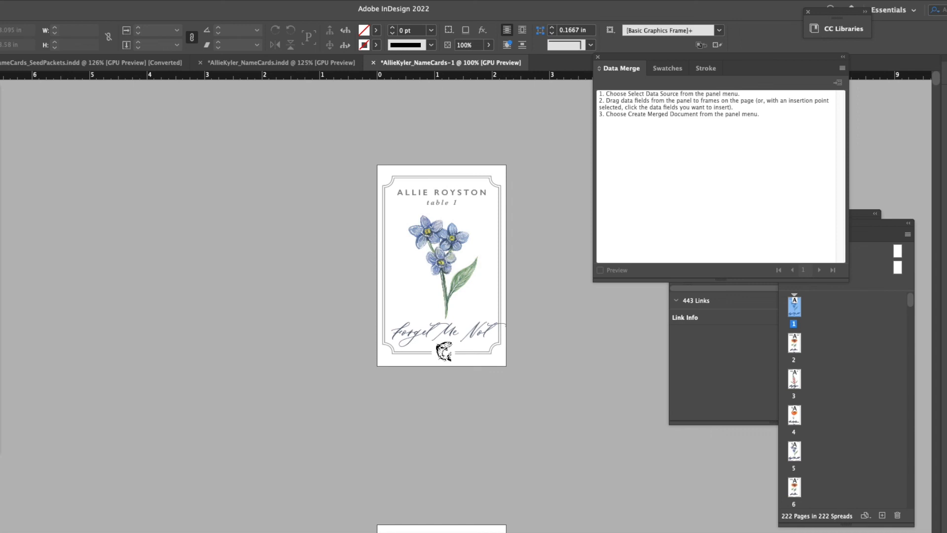
Save the merged document in the NameCards folder as AllieKyler_NameCards_ALL in InDesign 2022 document format
{"action": "left_click", "coordinate": [18, 1]}
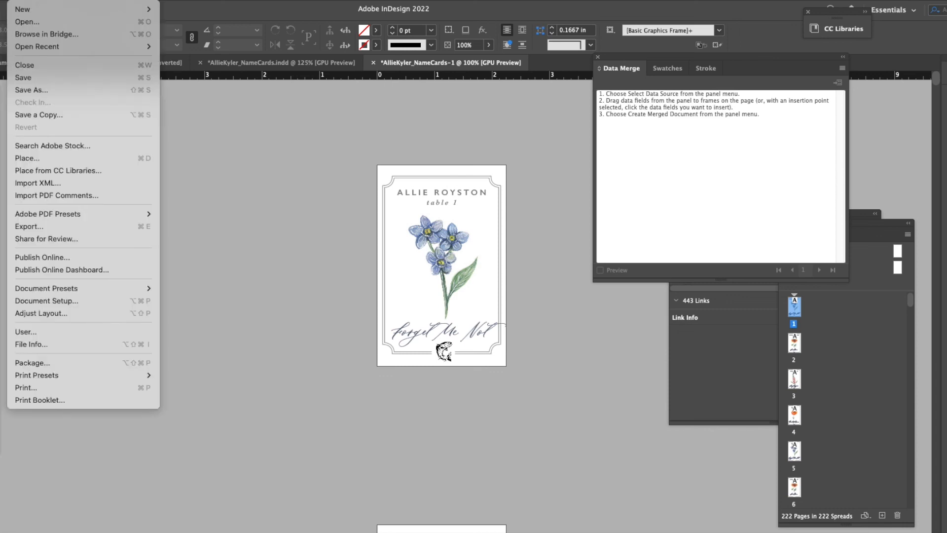
{"action": "left_click", "coordinate": [53, 93]}
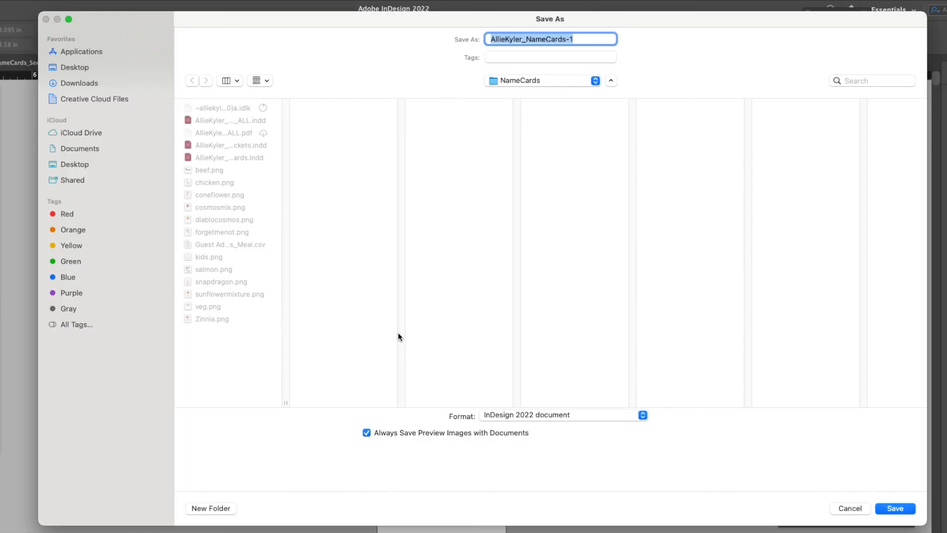
{"action": "key", "text": "Right"}
{"action": "key", "text": "BackSpace"}
{"action": "key", "text": "BackSpace"}
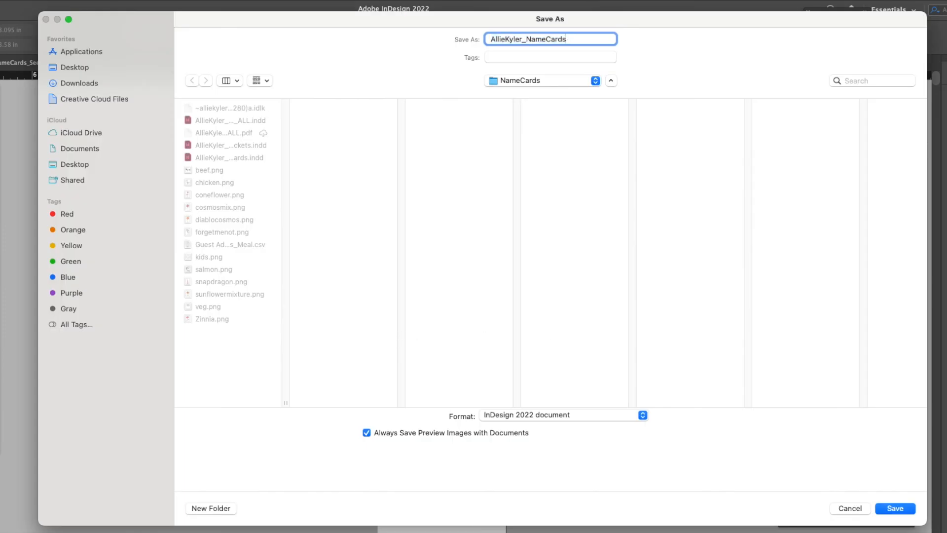
{"action": "type", "text": "_ALL"}
{"action": "left_click", "coordinate": [912, 508]}
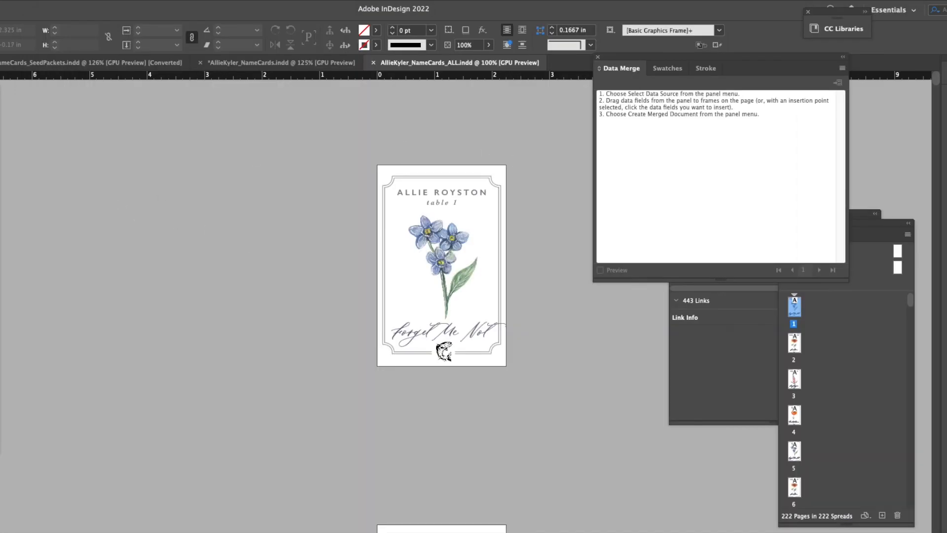
{"action": "left_click", "coordinate": [18, 1]}
{"action": "mouse_move", "coordinate": [50, 218]}
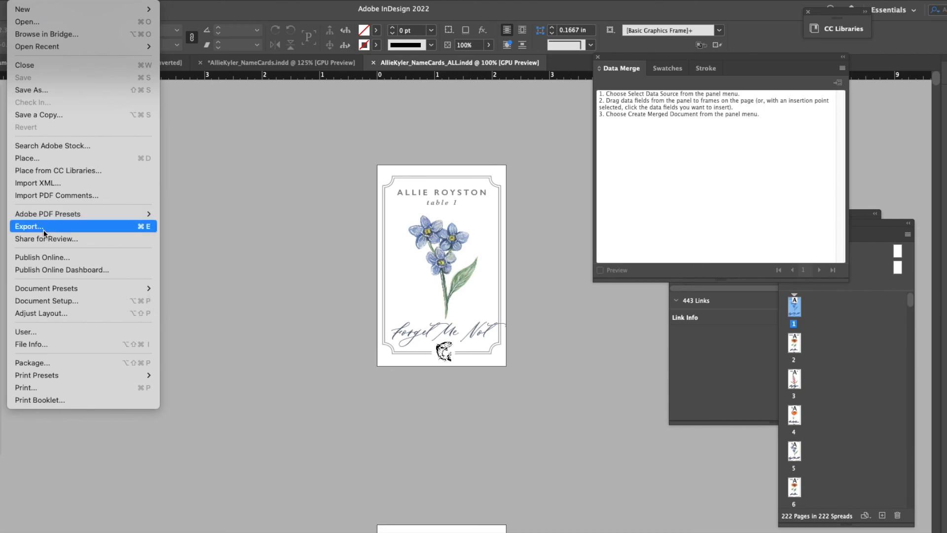
{"action": "left_click", "coordinate": [44, 229]}
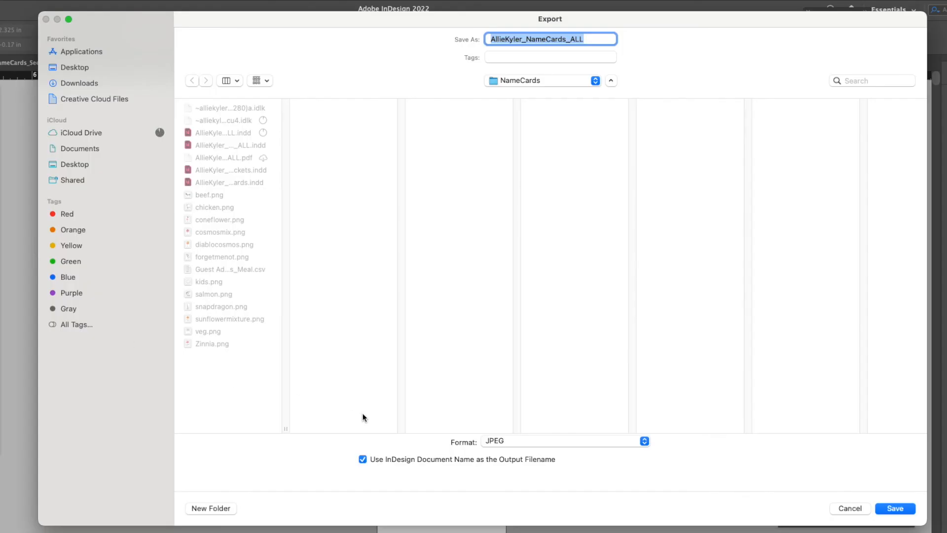
{"action": "left_click", "coordinate": [511, 442]}
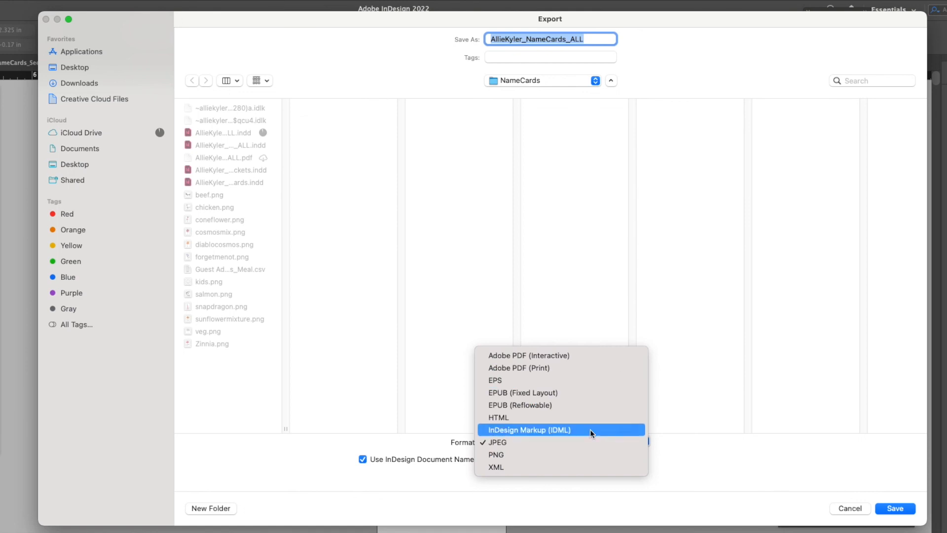
{"action": "left_click", "coordinate": [582, 371]}
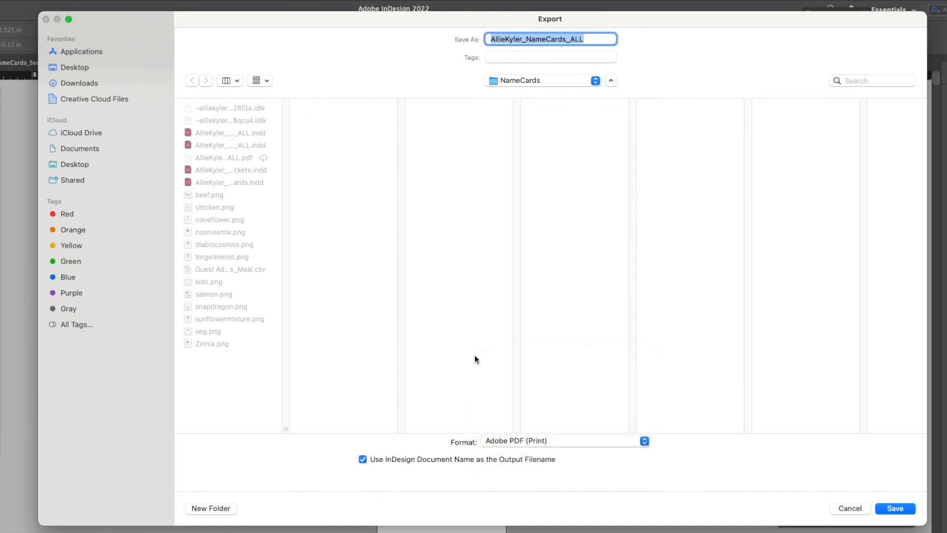
{"action": "left_click", "coordinate": [848, 513]}
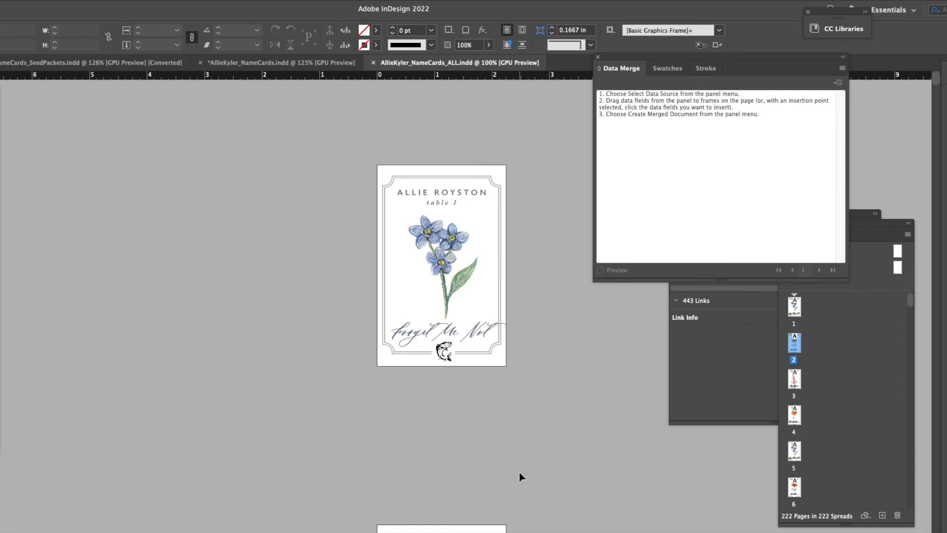